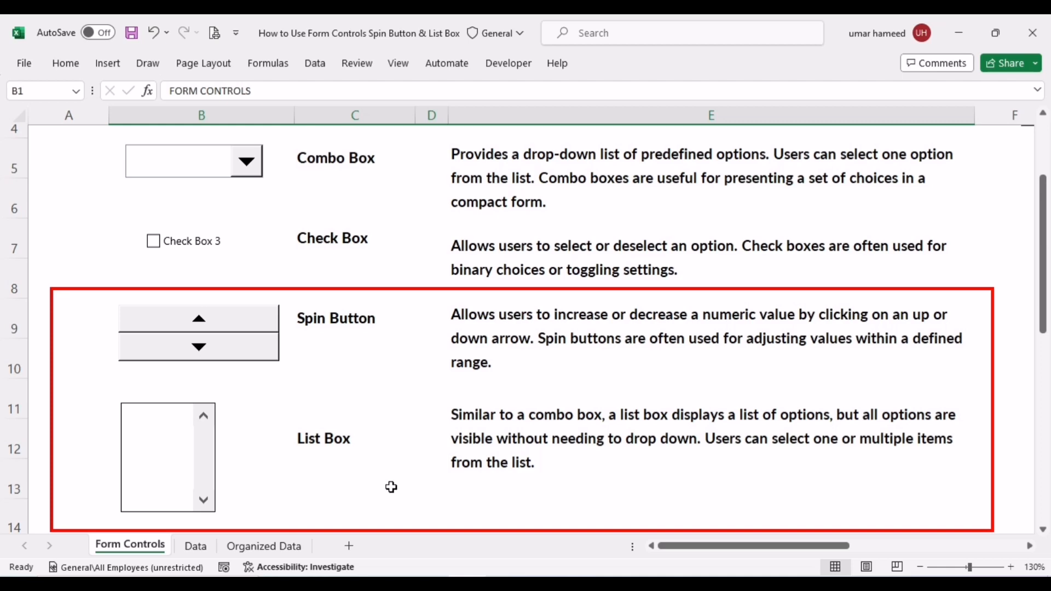
Examine the monthly Target and Achie. figures on the Data sheet.
scroll(391, 487, down, 2)
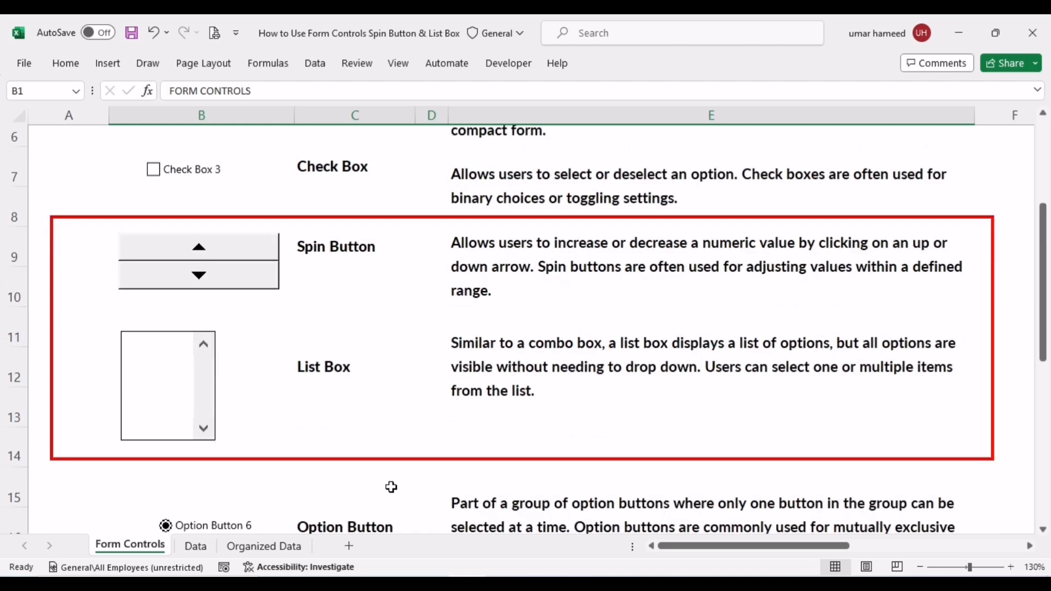
click(196, 546)
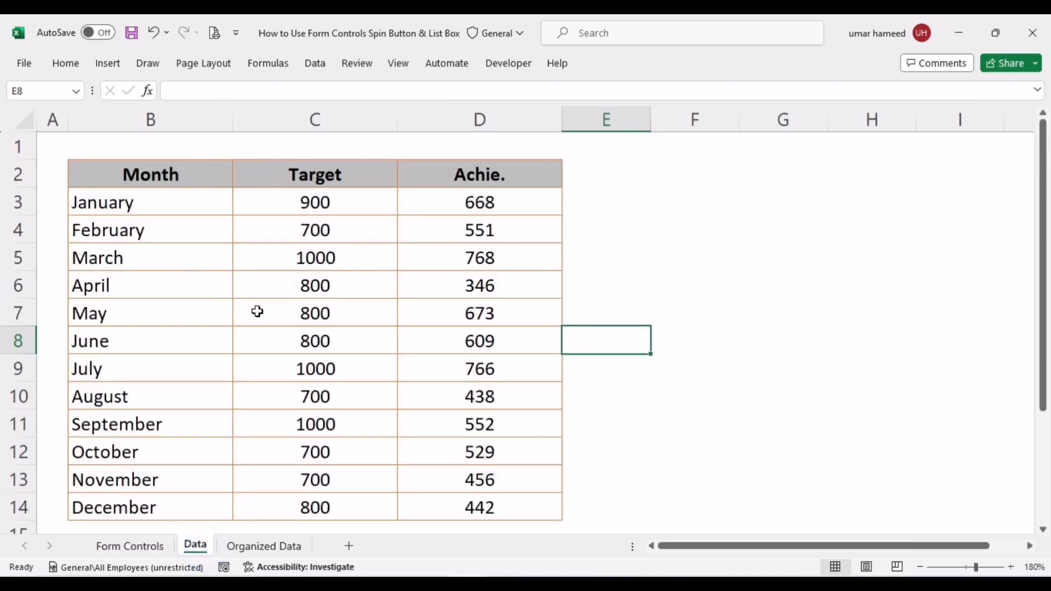
drag(148, 173, 148, 504)
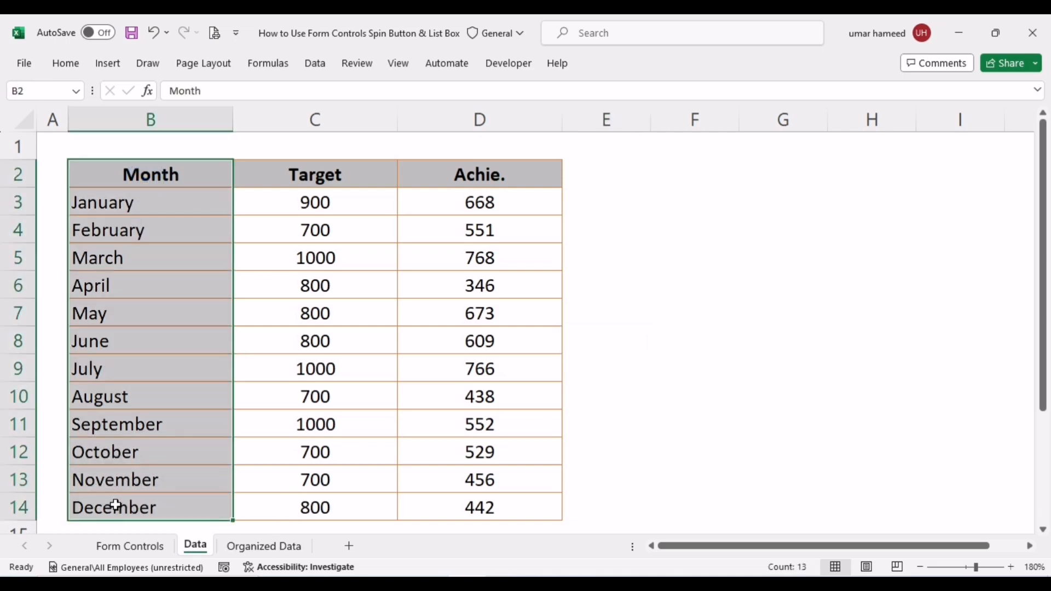
click(352, 203)
click(452, 200)
click(358, 274)
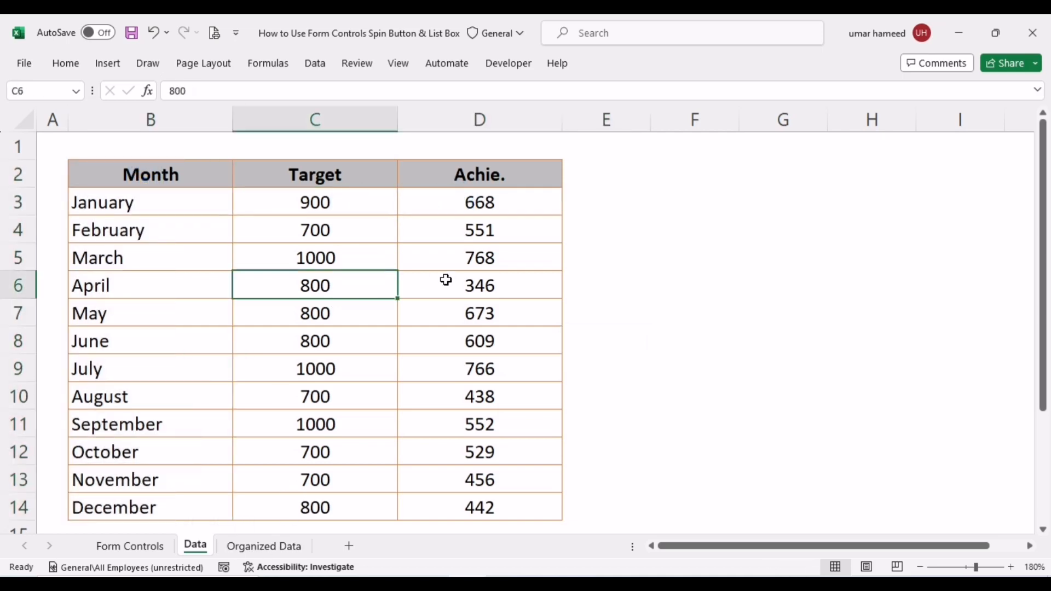
click(331, 332)
click(315, 395)
click(454, 395)
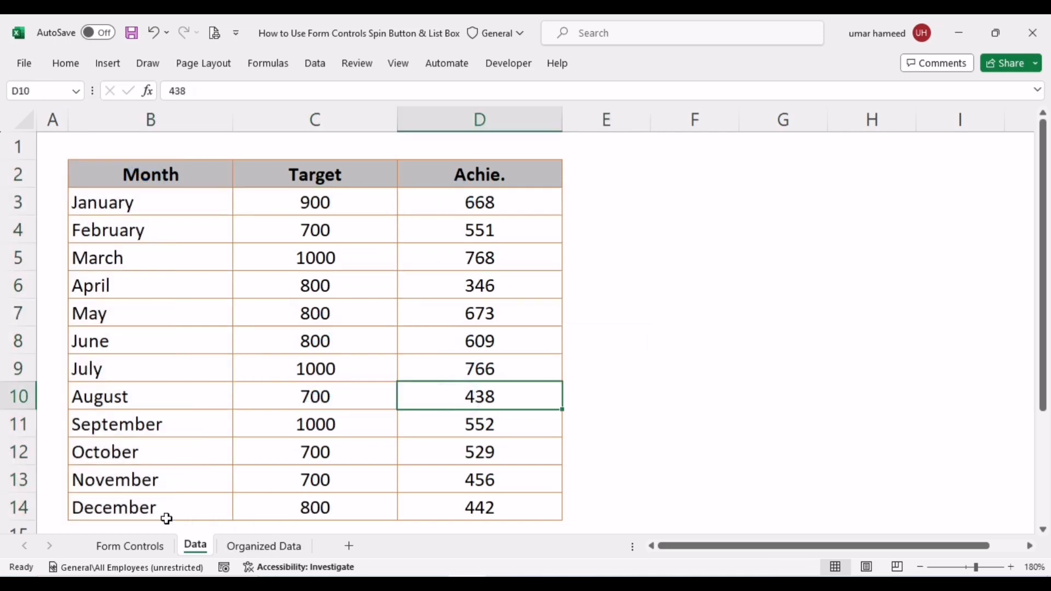
Inspect the January Achi % and Rem % formulas on the Organized Data sheet.
click(277, 547)
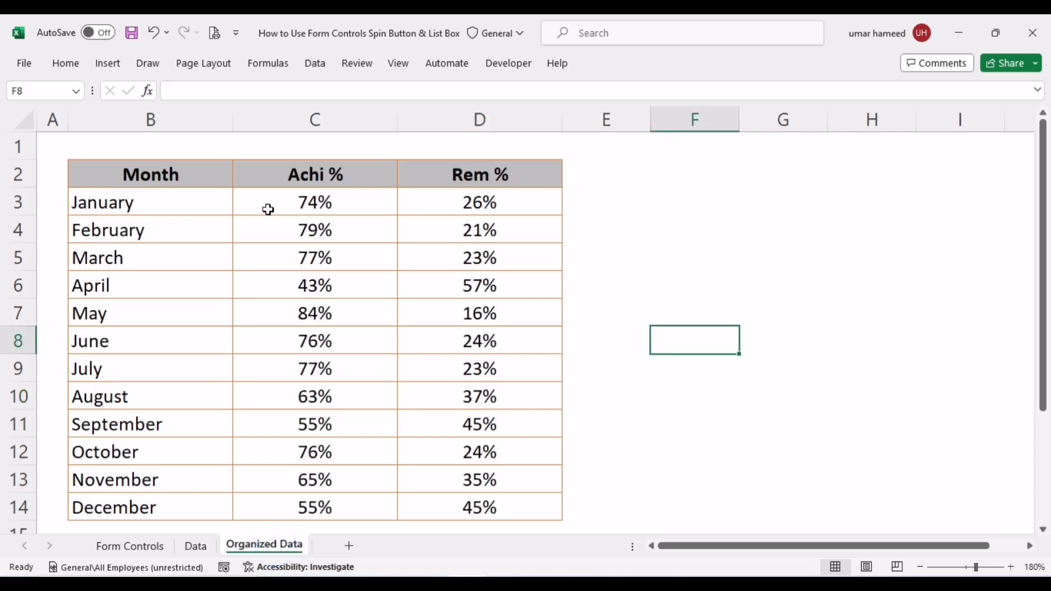
click(305, 209)
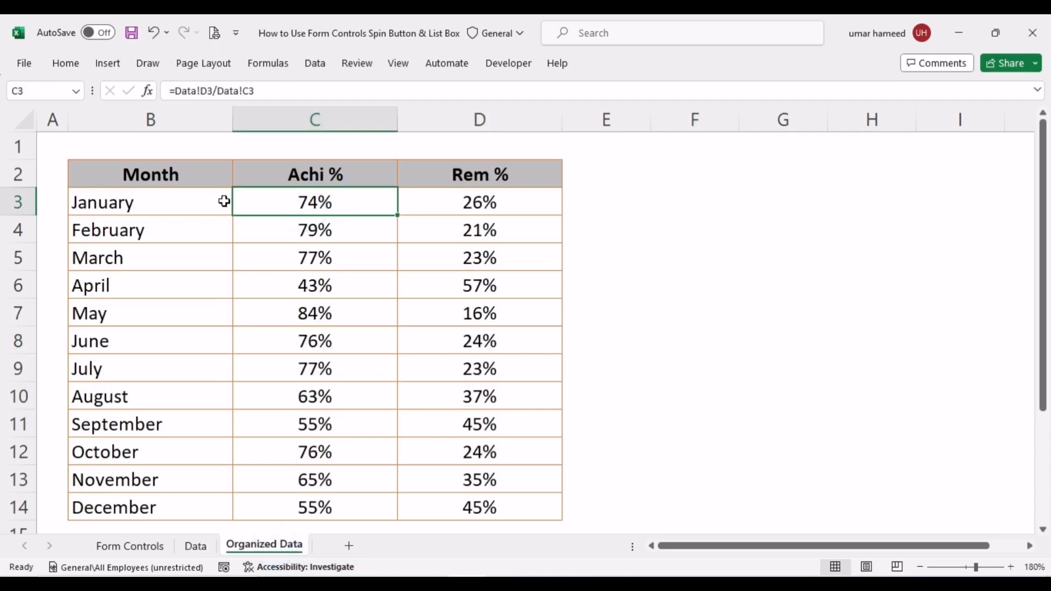
double_click(296, 205)
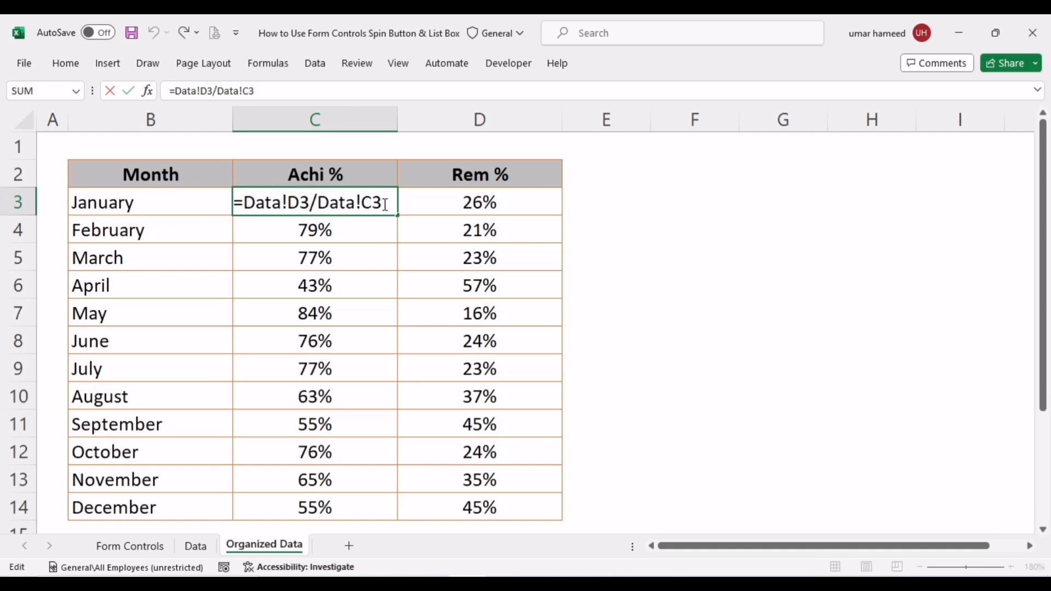
key(Escape)
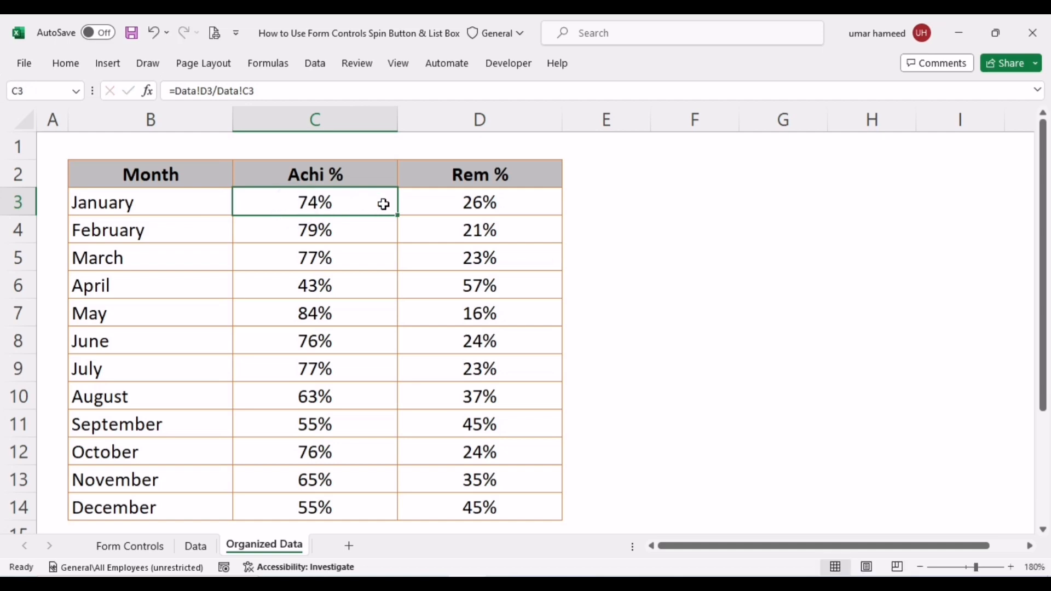
double_click(457, 208)
key(Escape)
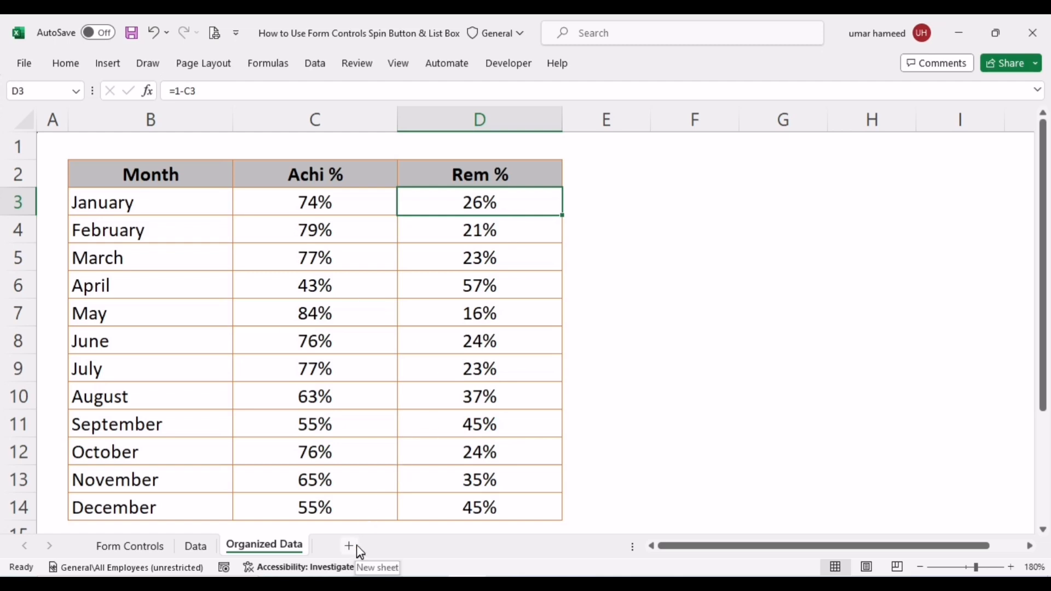
Add a new worksheet after Organized Data and name it Spin Button.
click(349, 546)
double_click(345, 548)
text(Spin Button)
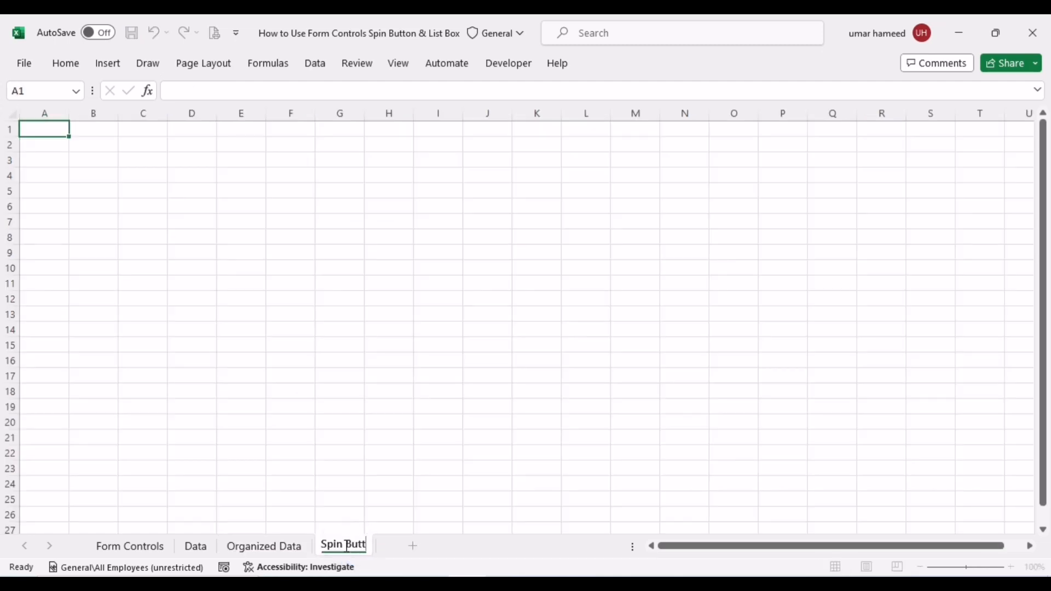
click(677, 251)
Enlarge the Spin Button sheet to 170% and hide its gridlines.
click(1012, 567)
click(1011, 567)
double_click(1012, 567)
click(1011, 567)
click(1012, 567)
click(1011, 567)
drag(745, 547, 665, 546)
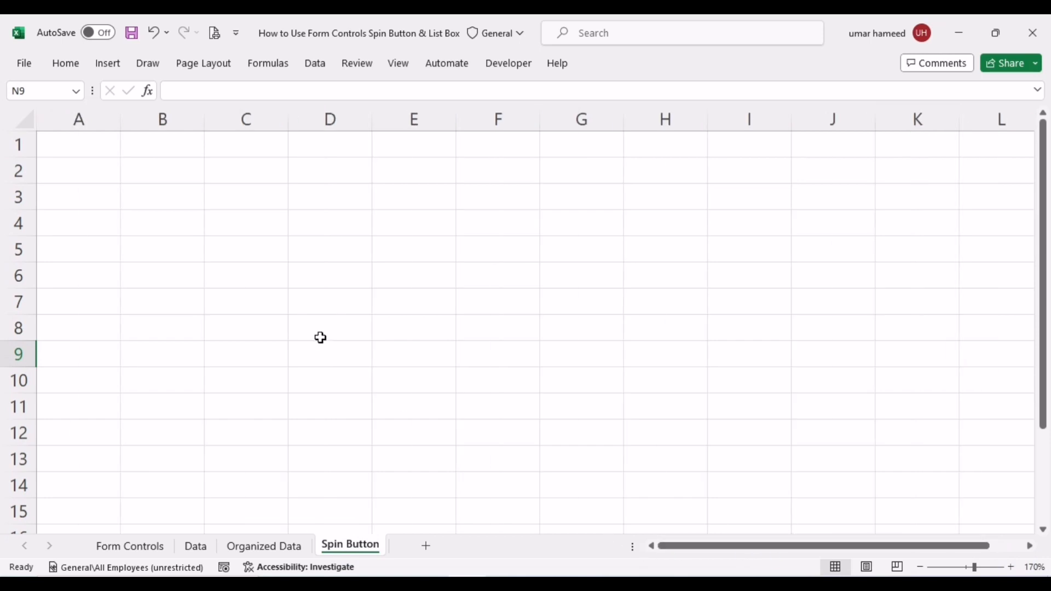
click(108, 63)
click(66, 63)
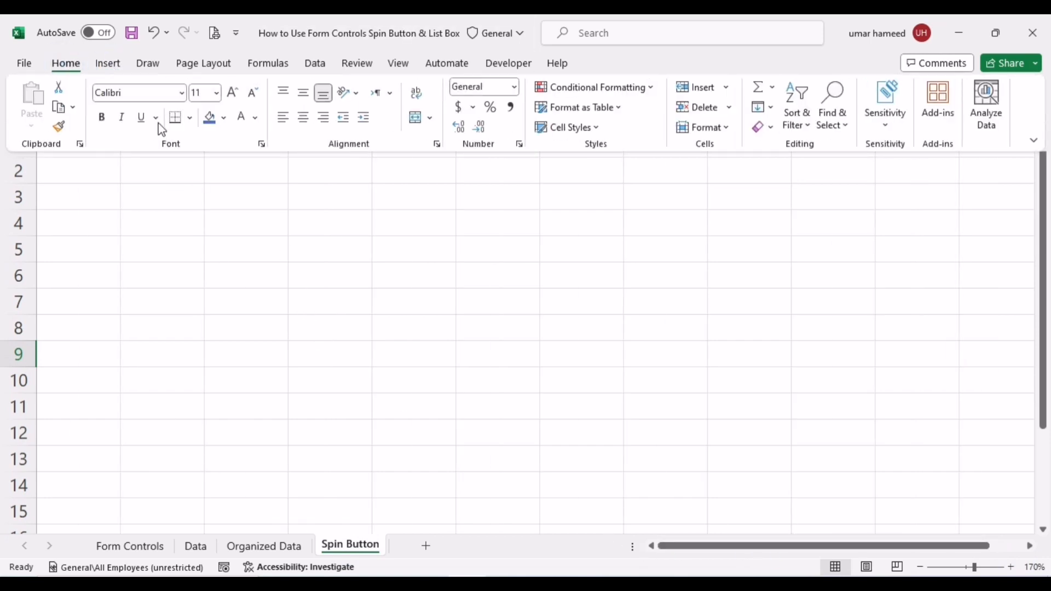
click(390, 64)
click(457, 108)
click(378, 202)
key(ctrl+Home)
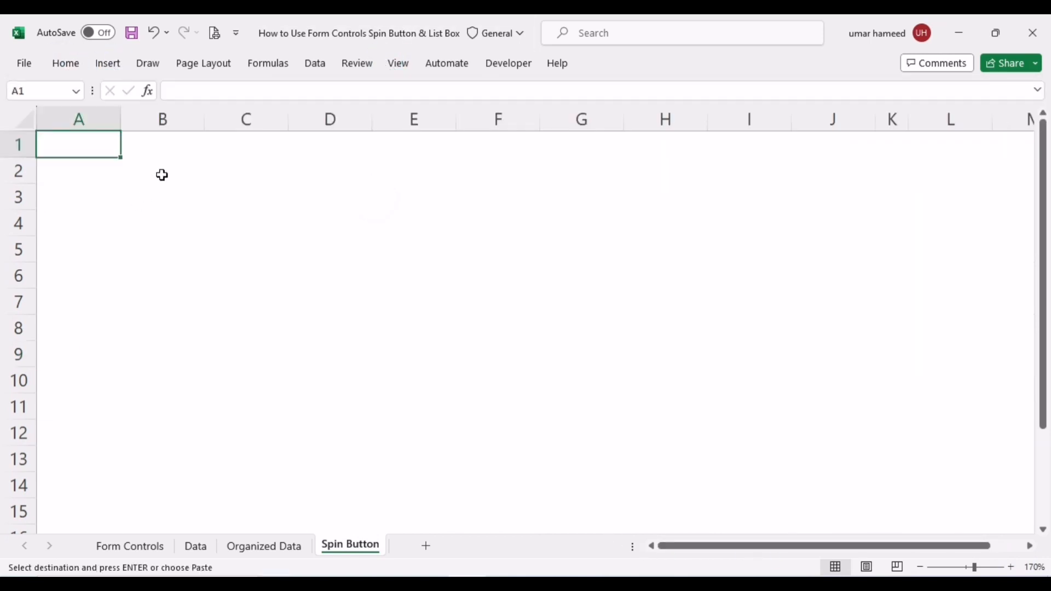
Paste the copied table header and January row into the Spin Button sheet, starting at cell B2.
click(161, 176)
right_click(161, 176)
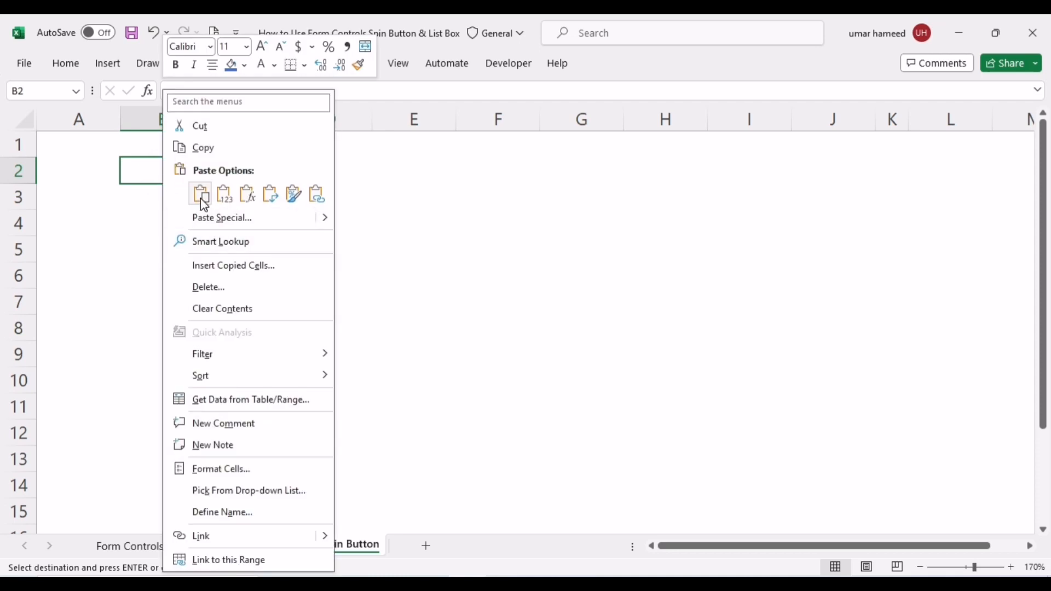
click(200, 198)
click(253, 300)
Widen columns B through D of the pasted table equally.
drag(200, 119, 321, 118)
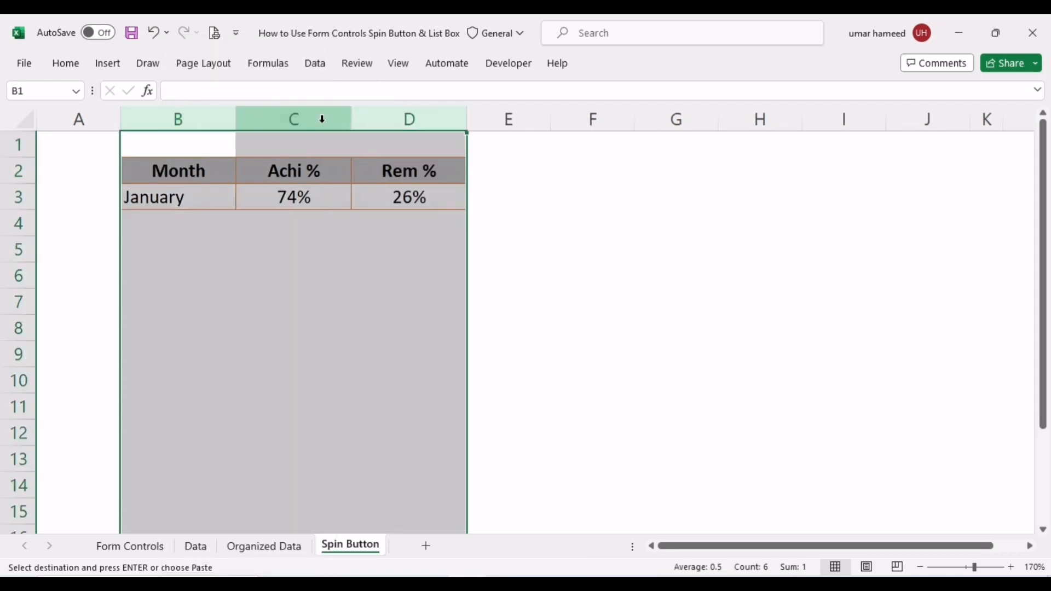
drag(464, 120, 541, 120)
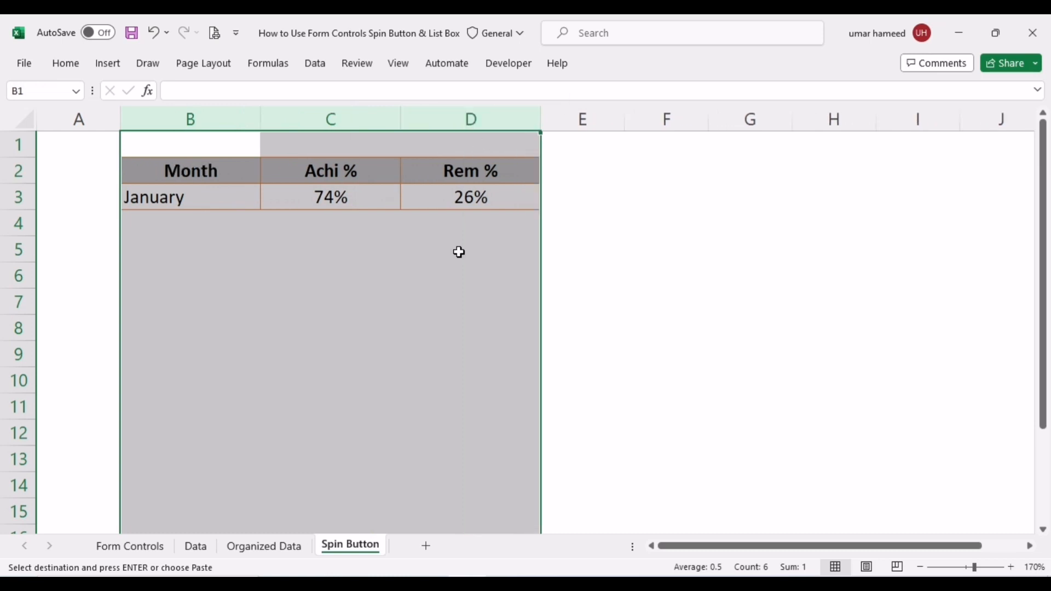
click(467, 296)
click(155, 200)
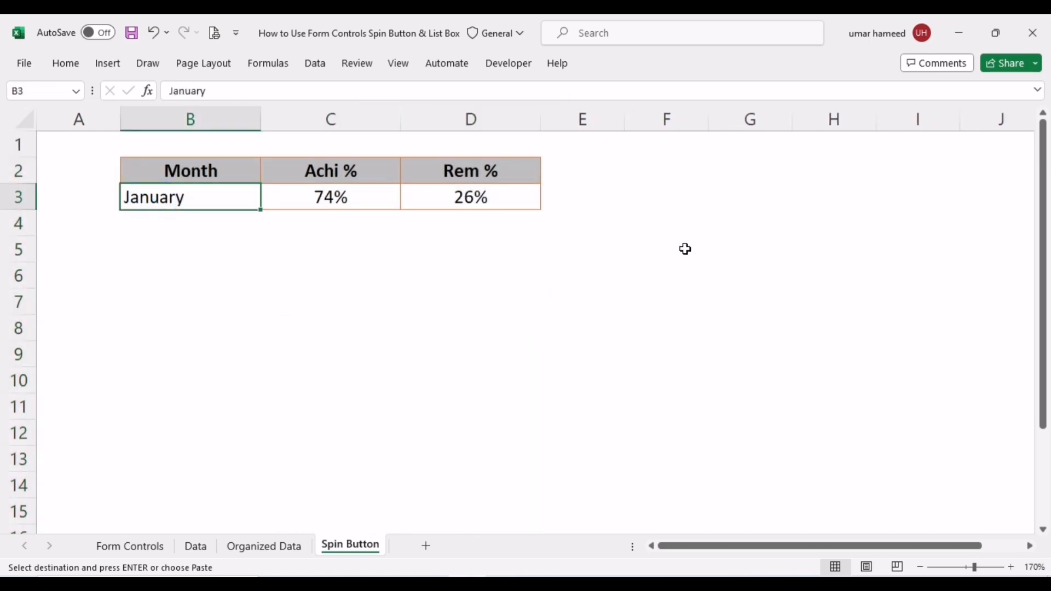
click(682, 190)
click(718, 171)
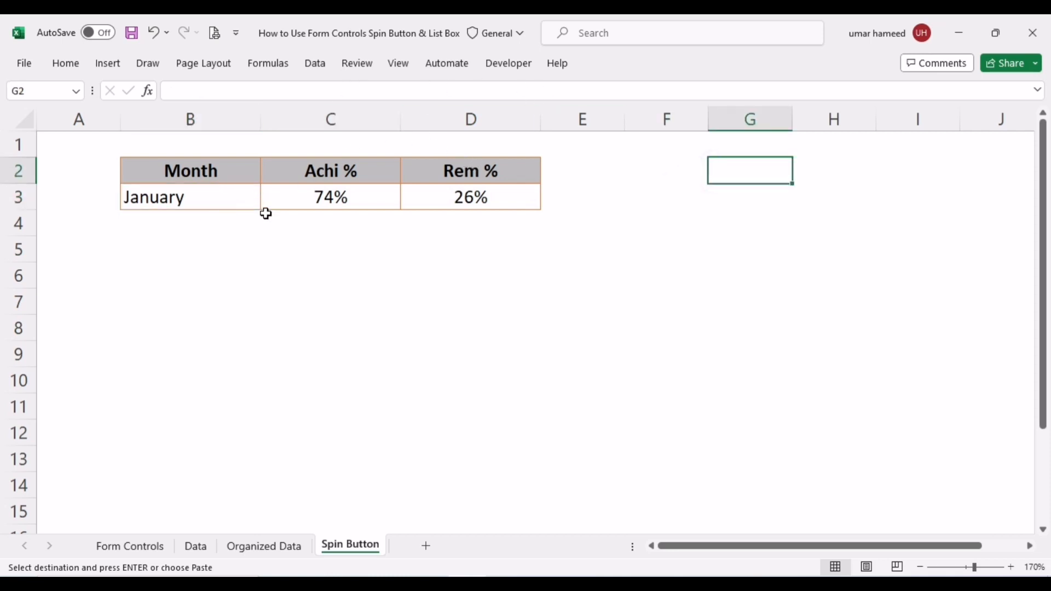
click(217, 201)
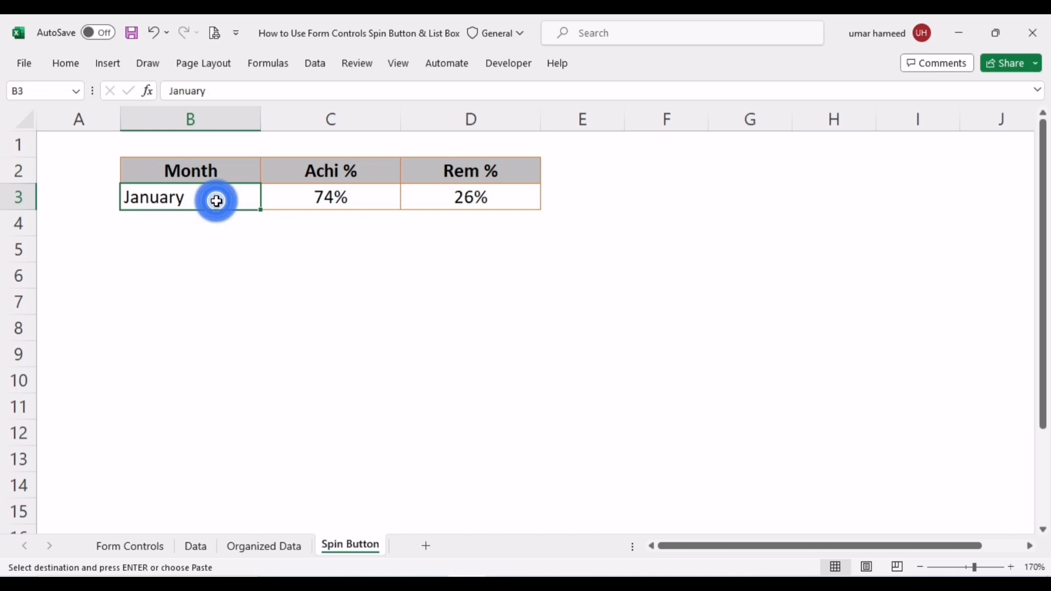
click(485, 208)
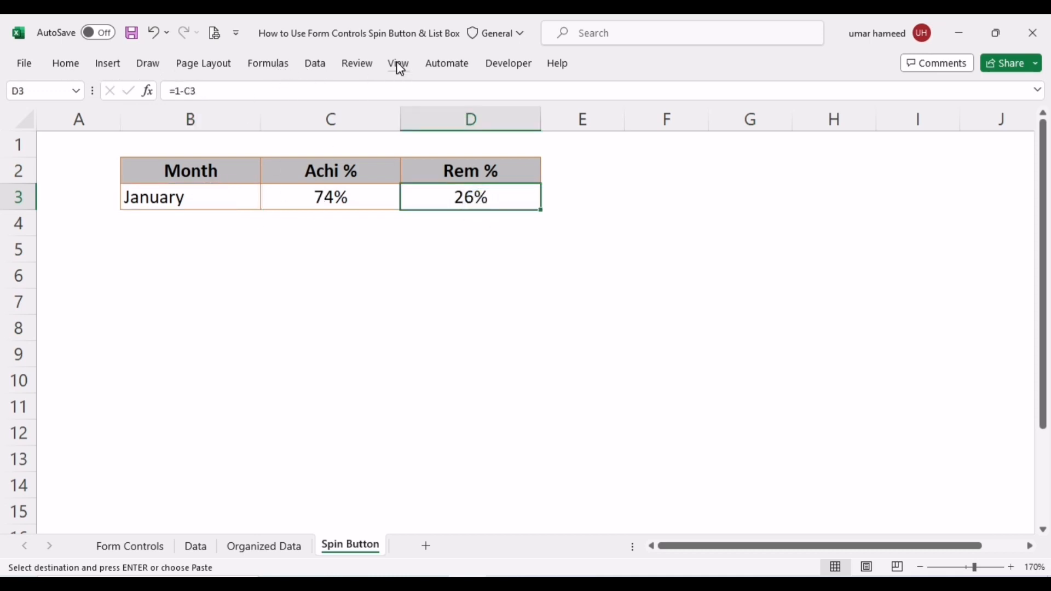
Insert a Spin Button form control over cells F2:F3 and stretch it to about column F's full width.
click(498, 66)
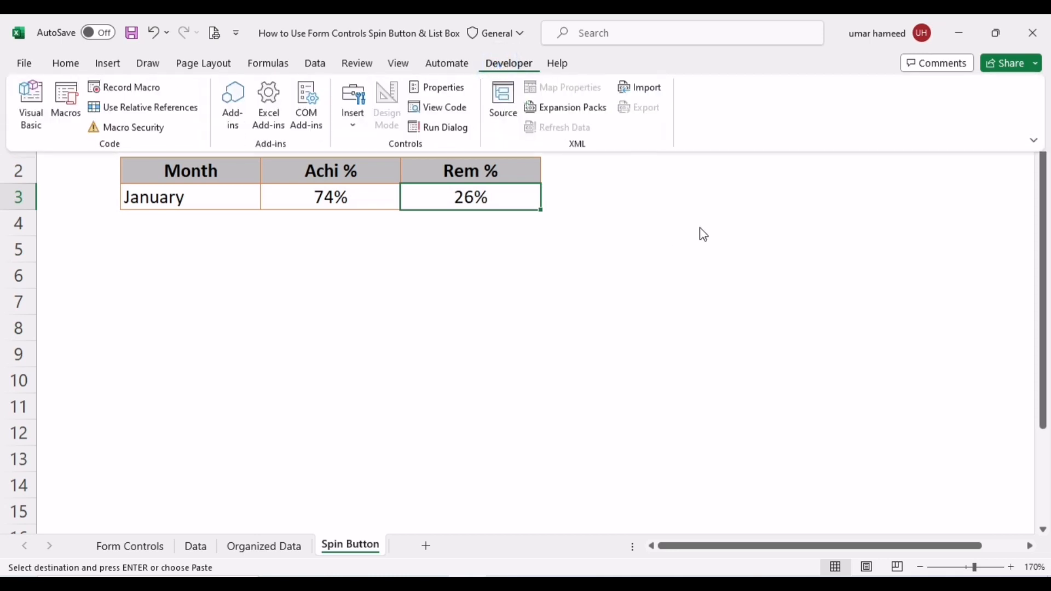
click(352, 118)
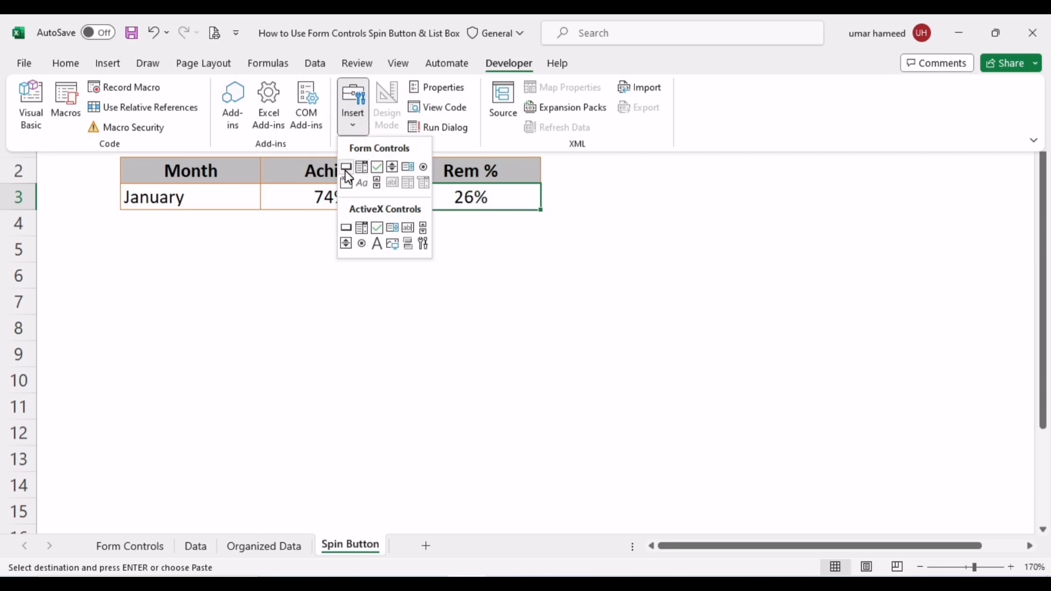
click(393, 171)
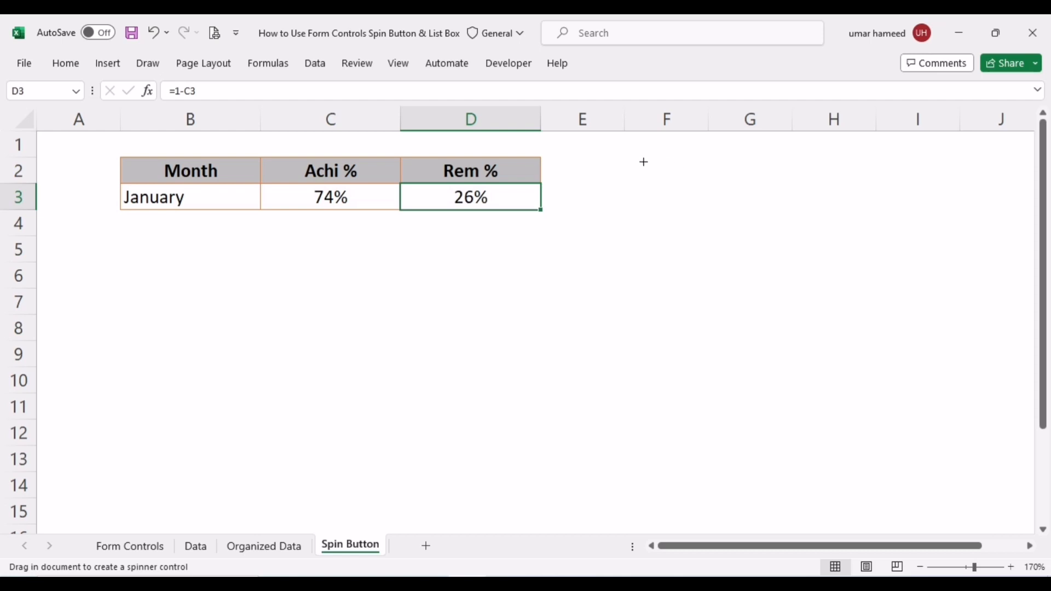
drag(644, 162, 709, 201)
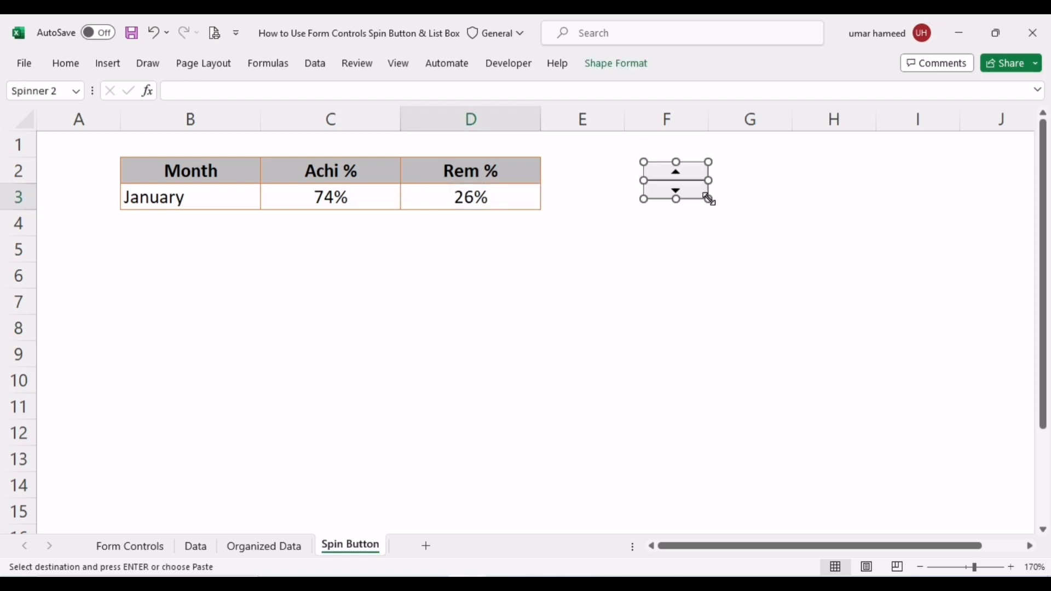
click(629, 183)
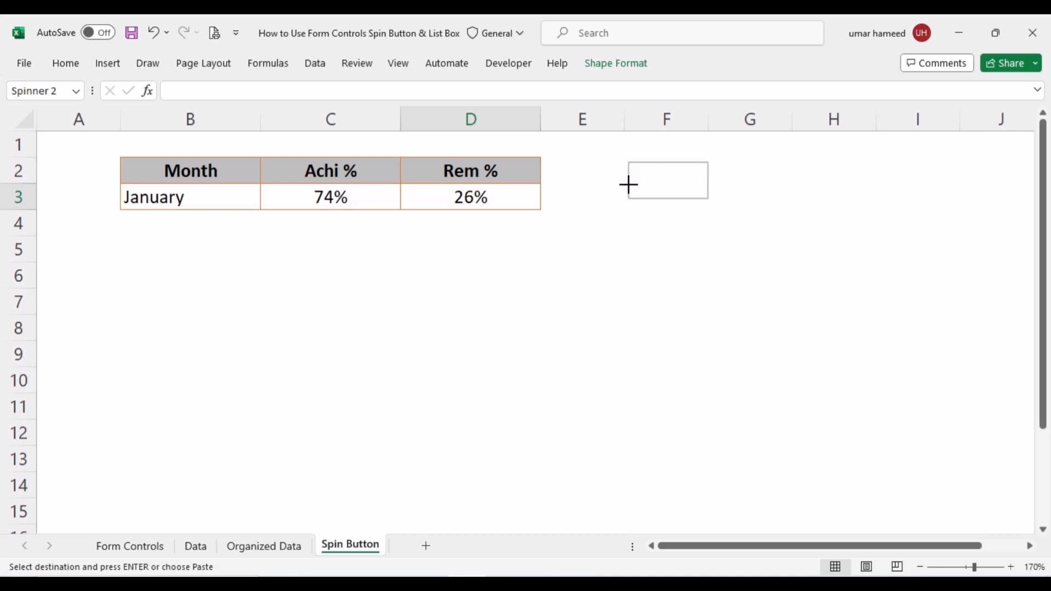
click(710, 241)
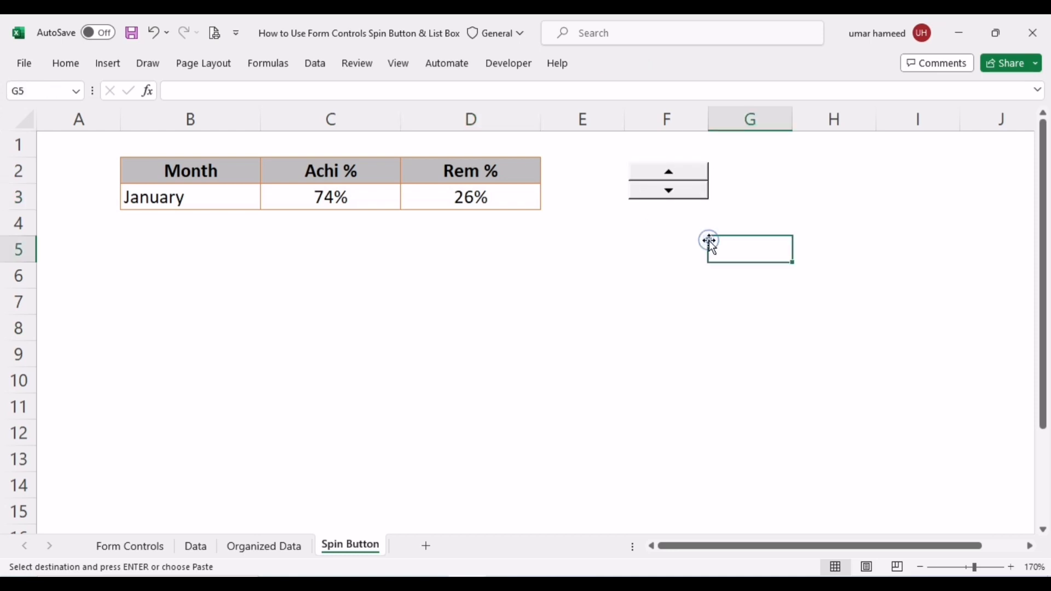
Format the spin button with current value 1, minimum 1, maximum 12, incremental change 1 and cell link $A$1.
right_click(673, 182)
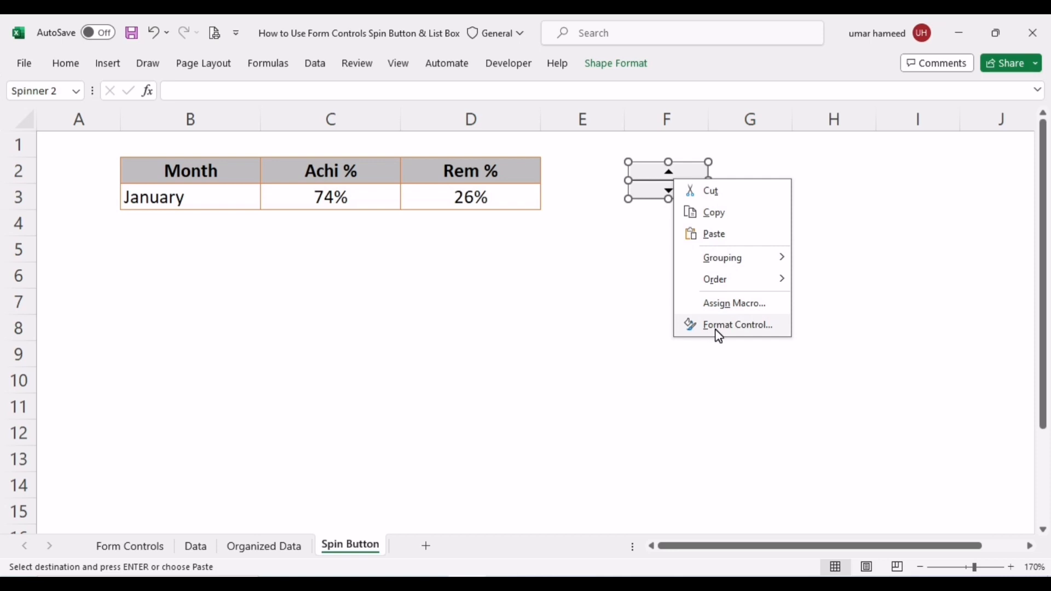
click(718, 328)
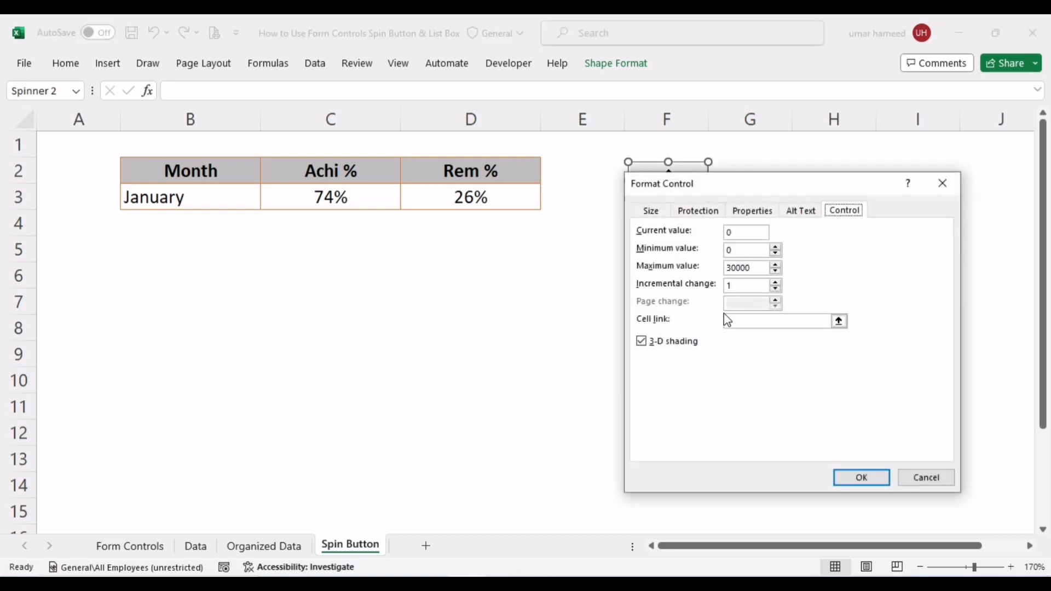
double_click(743, 234)
double_click(750, 268)
text(12)
click(839, 322)
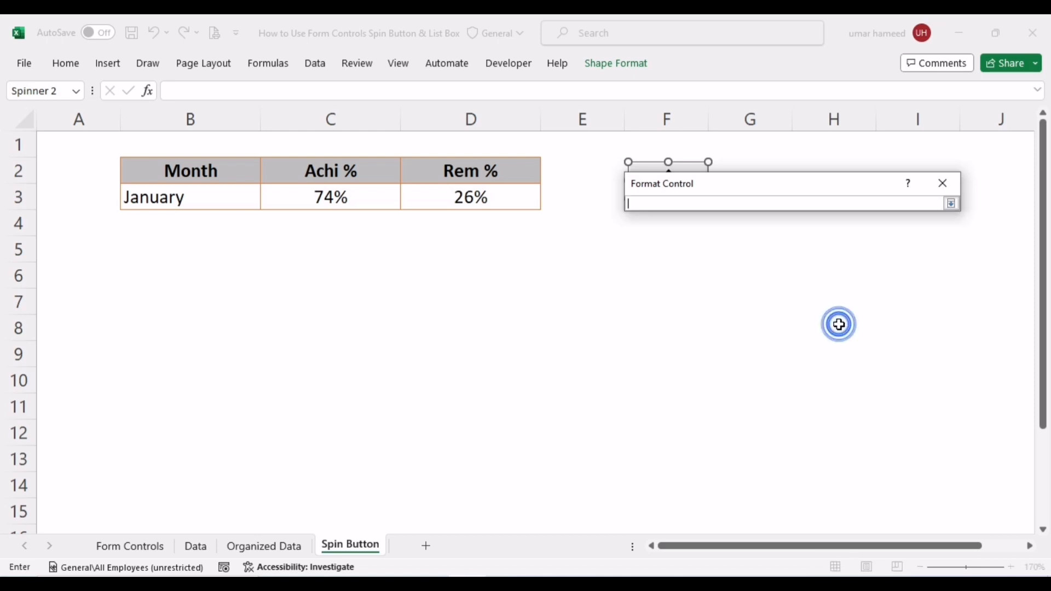
click(75, 148)
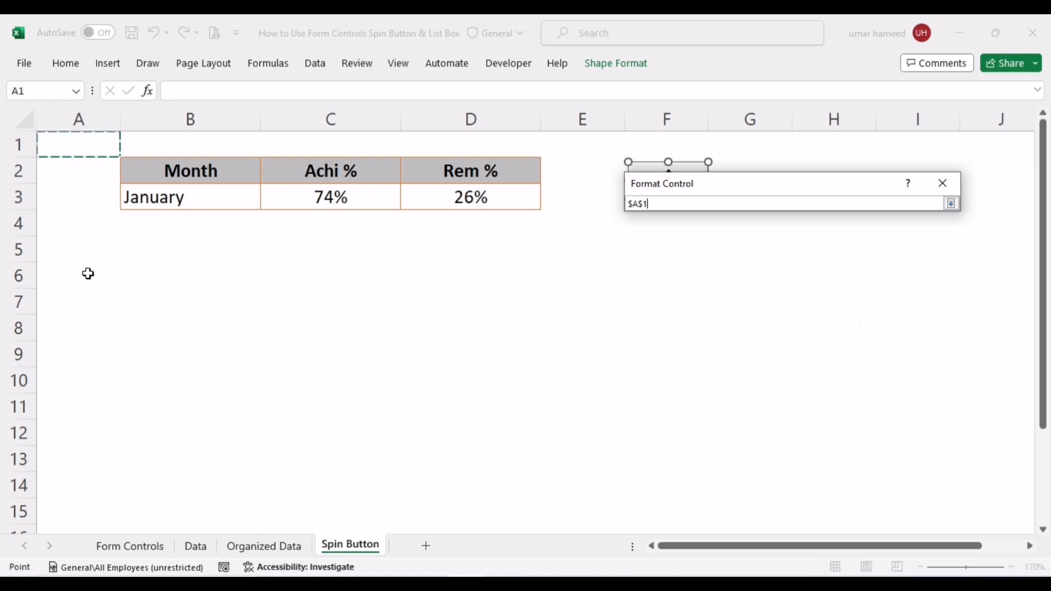
key(Return)
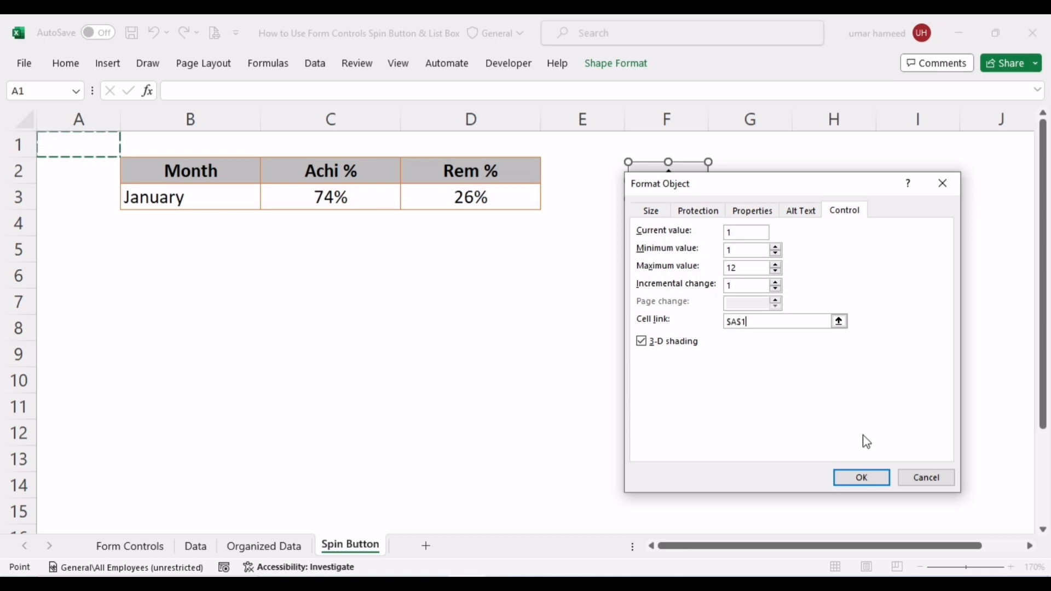
click(867, 476)
click(753, 370)
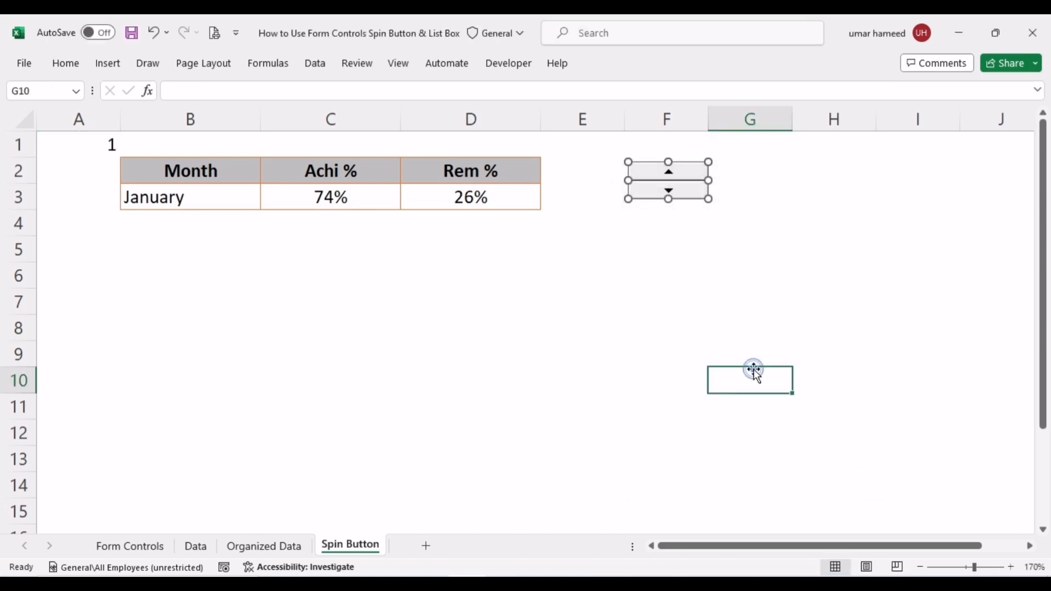
Test the spin button by increasing it three times and check its linked cell A1.
click(697, 173)
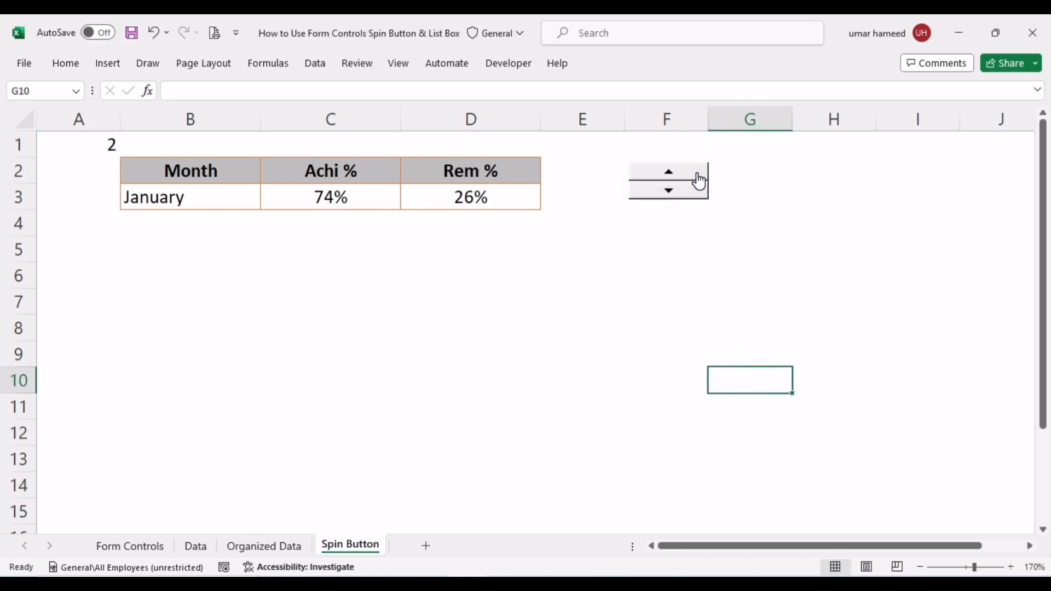
click(698, 173)
click(699, 172)
click(62, 145)
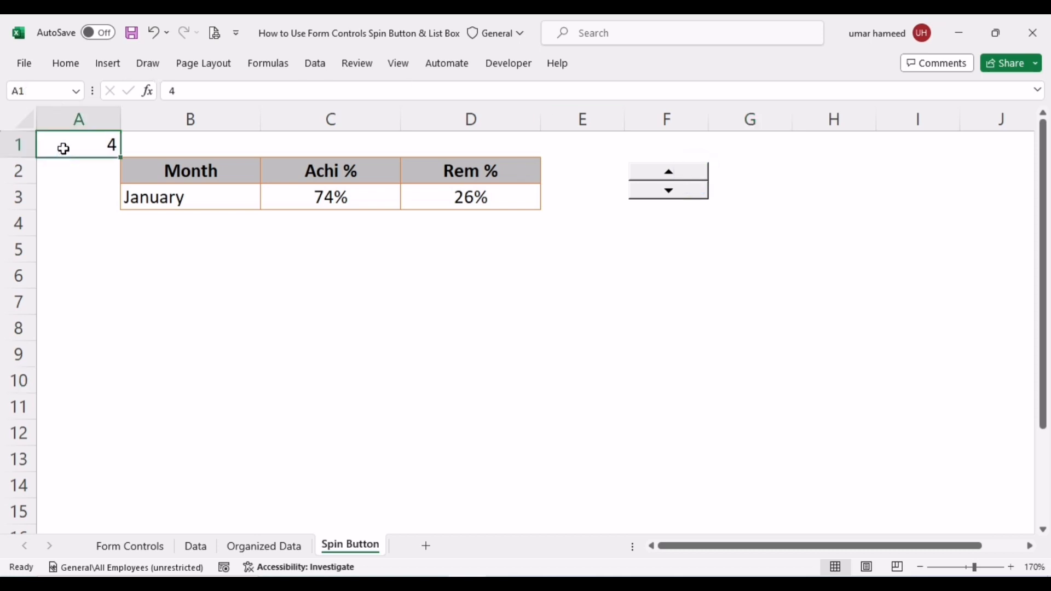
Left-align the linked value in cell A1.
click(67, 66)
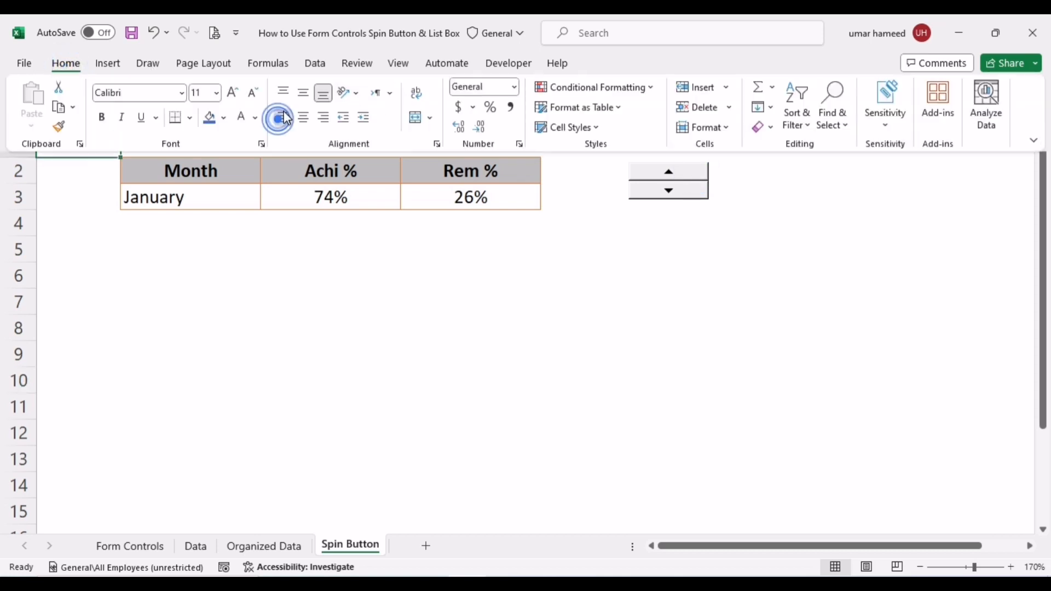
click(508, 346)
click(613, 301)
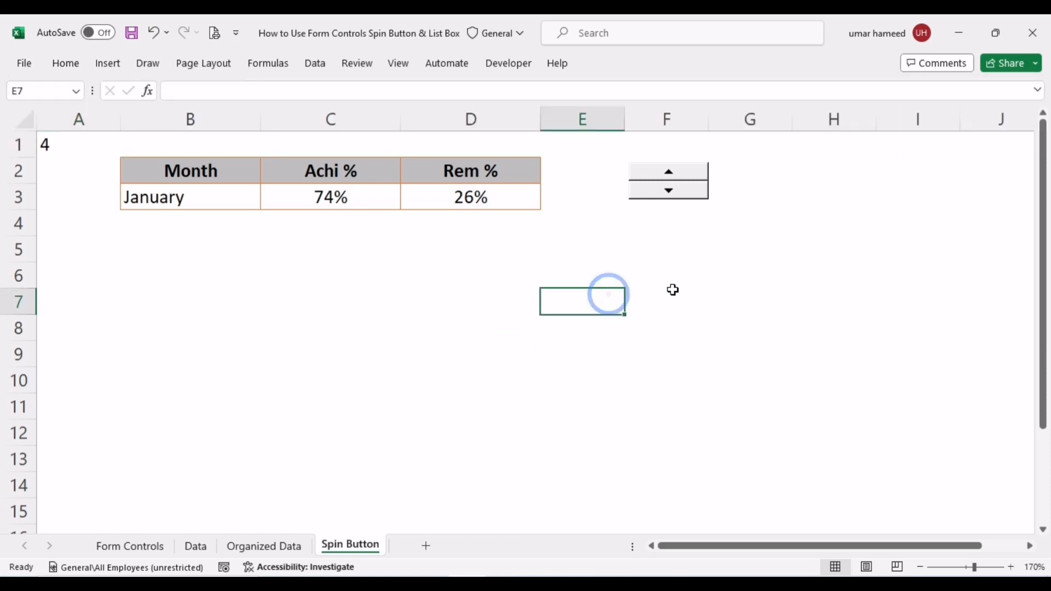
Test the spin button by raising linked cell A1 to its maximum of 12 and lowering it back to 4.
click(671, 175)
click(673, 177)
click(677, 178)
click(676, 177)
click(673, 176)
click(670, 176)
click(673, 176)
click(675, 178)
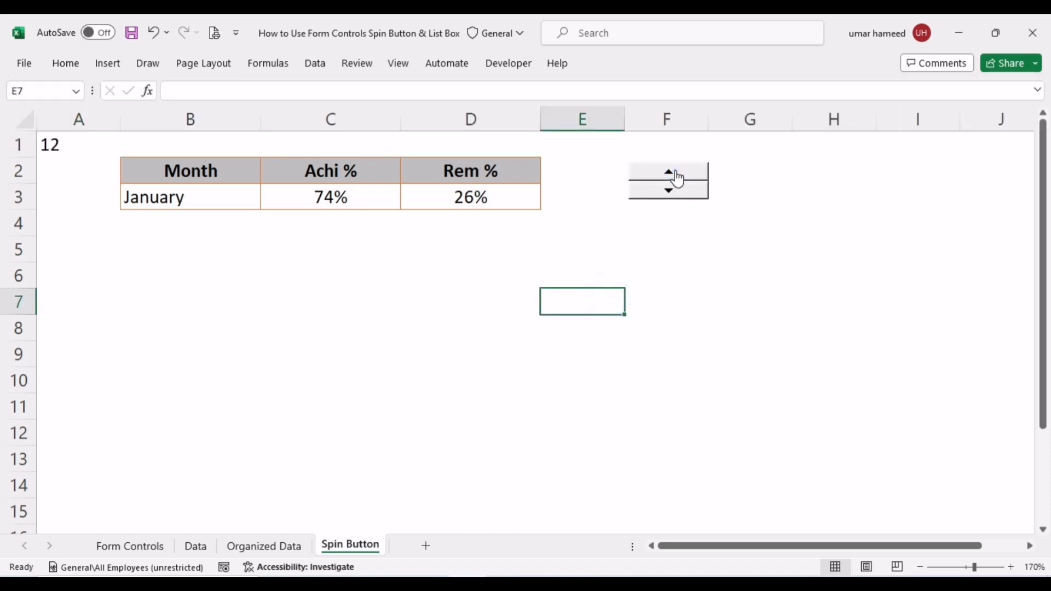
click(665, 192)
click(664, 195)
click(664, 194)
click(664, 194)
click(663, 196)
click(663, 196)
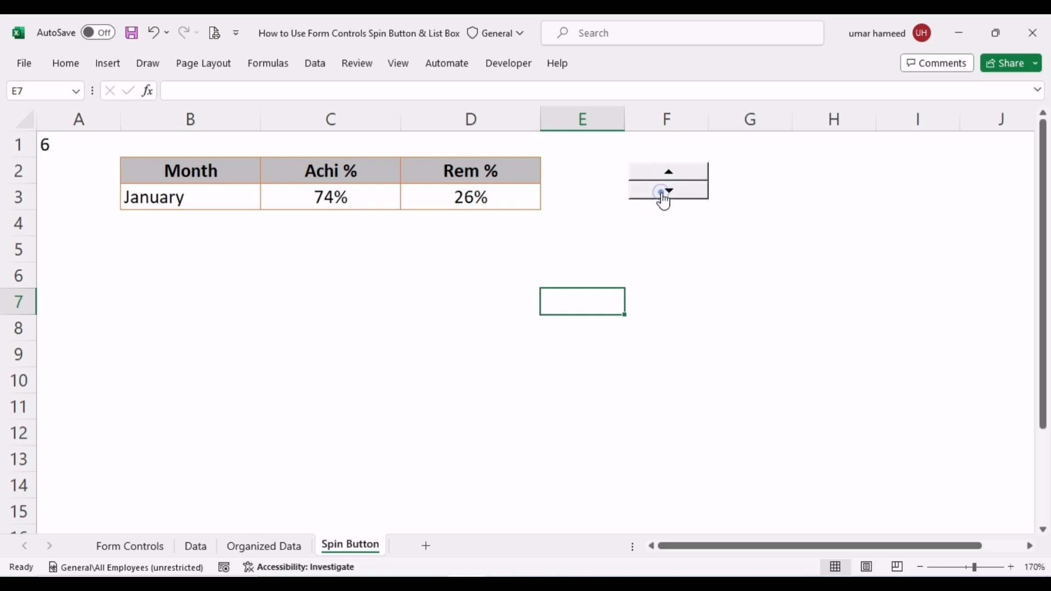
click(663, 197)
click(663, 197)
Clear the month and percentage values in B3:D3 and make B3 the active cell.
click(171, 199)
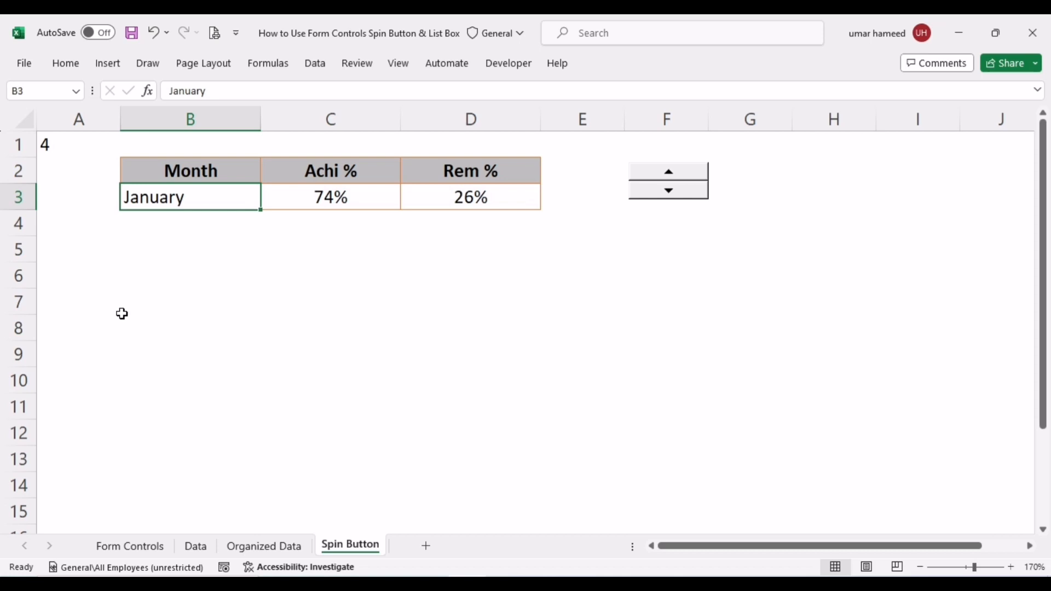
key(shift+Right)
key(shift+Right)
text(=)
key(Escape)
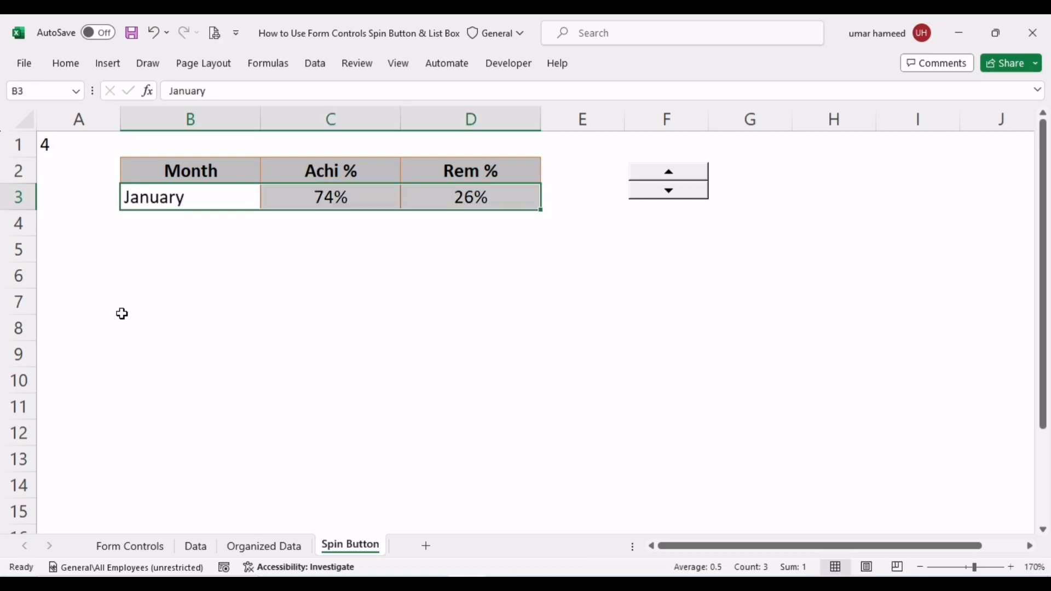
key(Delete)
key(shift+Left)
key(shift+Left)
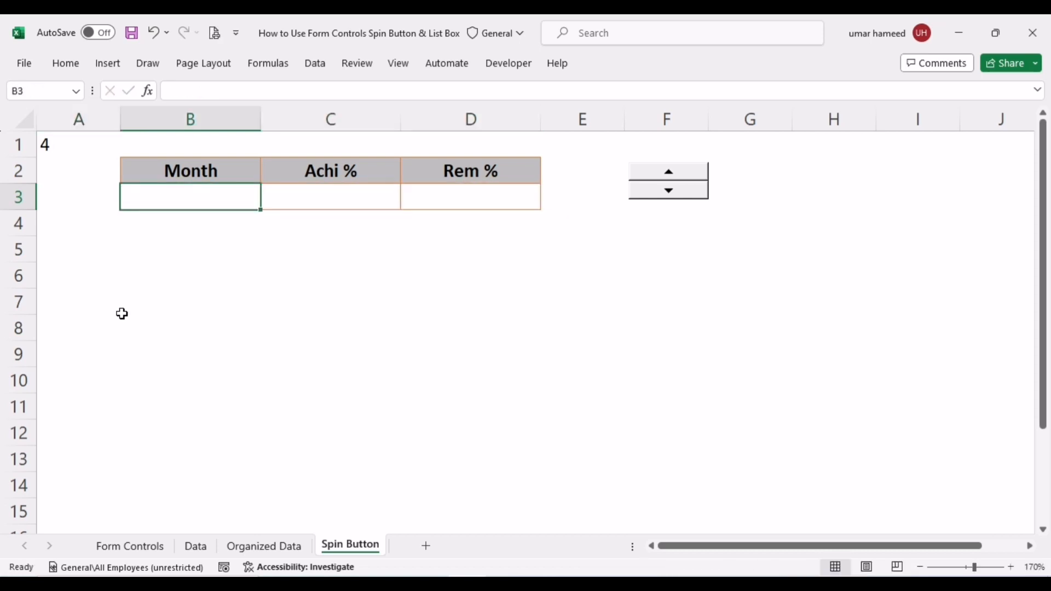
Begin an INDEX formula in cell B3 with range B3:D14 of the Organized Data sheet as its array.
text(=index)
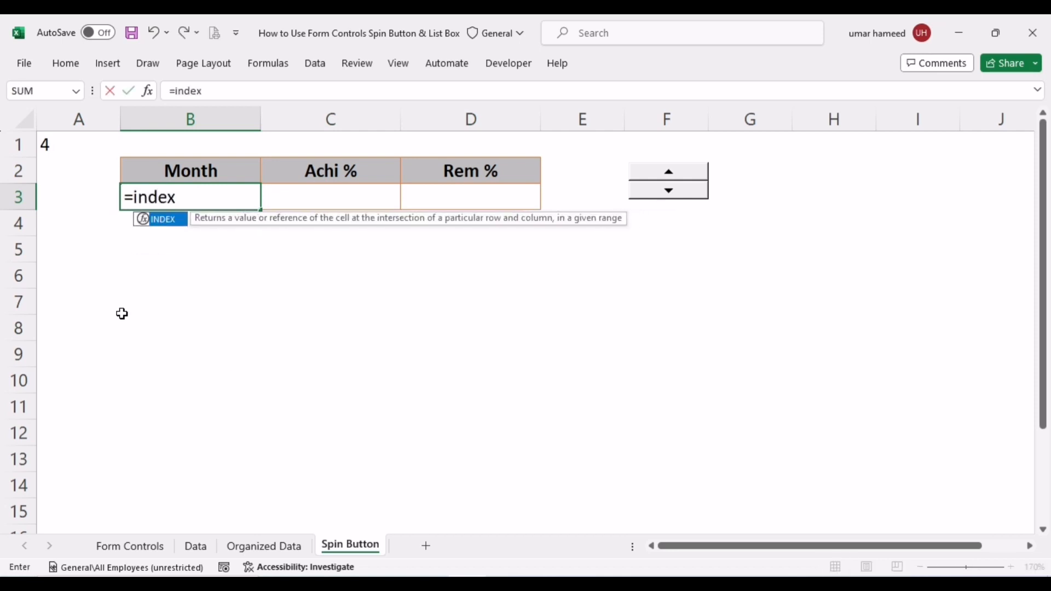
text(()
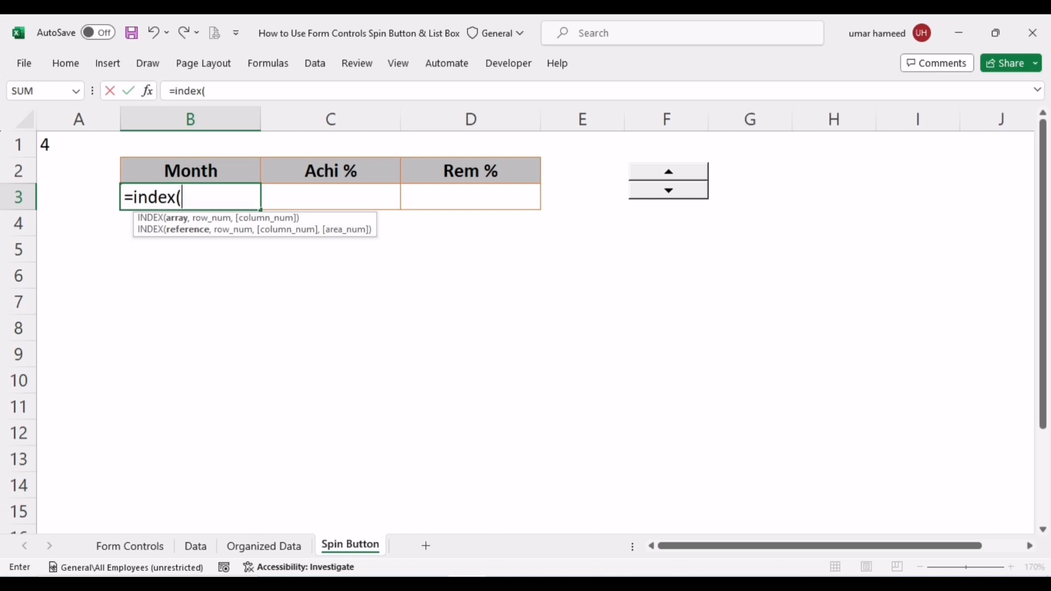
click(296, 551)
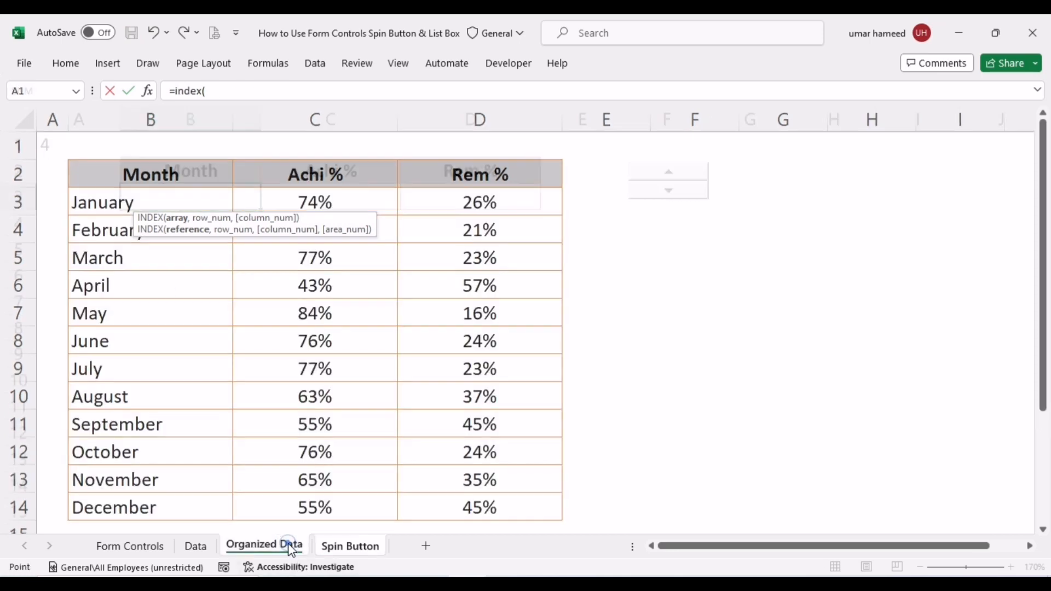
click(123, 203)
drag(147, 210, 473, 500)
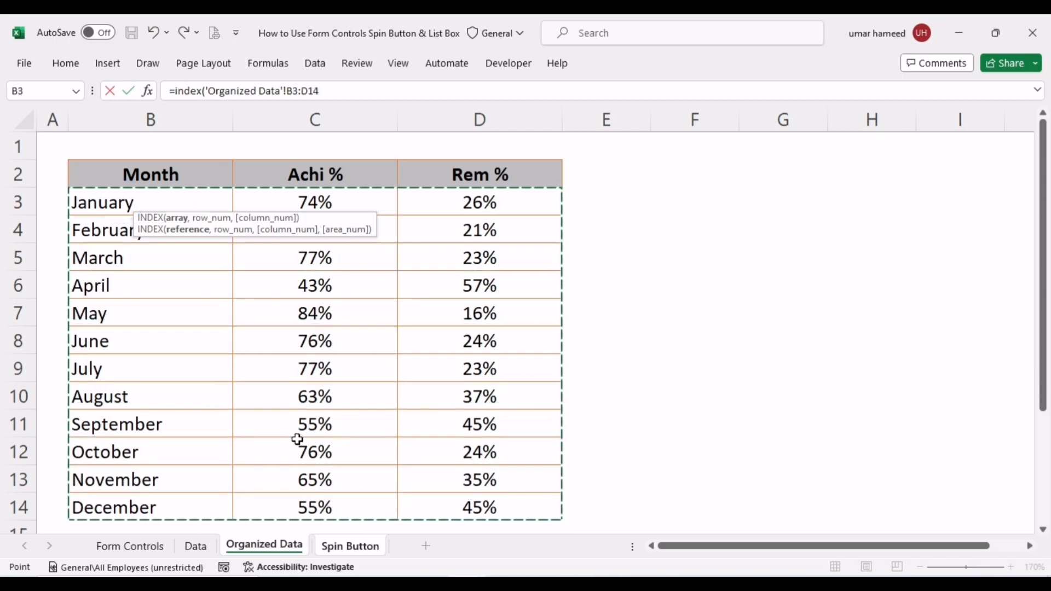
text(,)
Return to the Spin Button sheet, remove its sheet reference from the formula and make the array absolute as $B$3:$D$14.
click(359, 547)
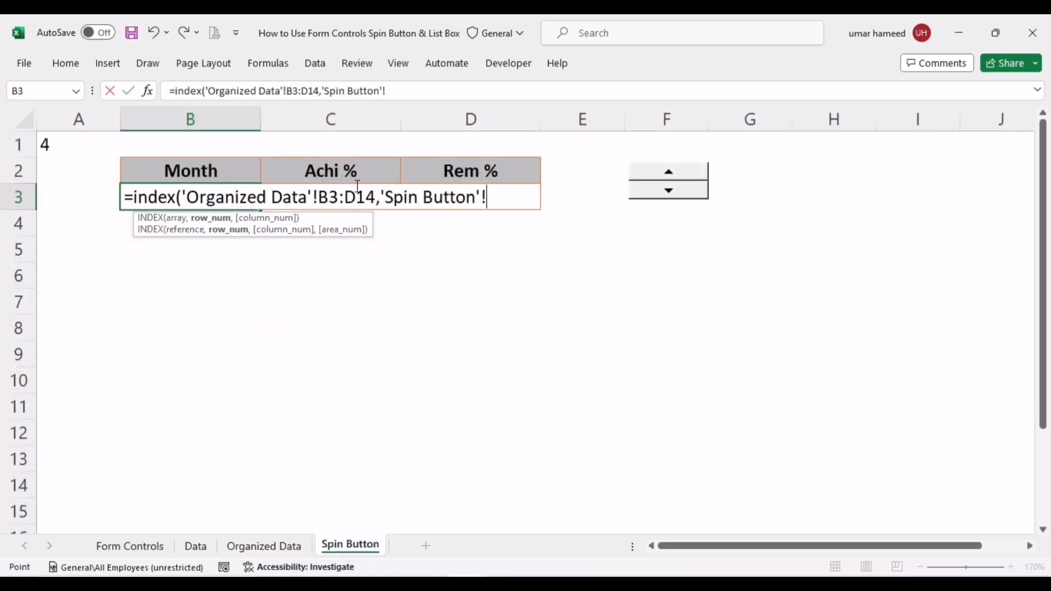
drag(387, 90, 323, 89)
drag(498, 198, 381, 195)
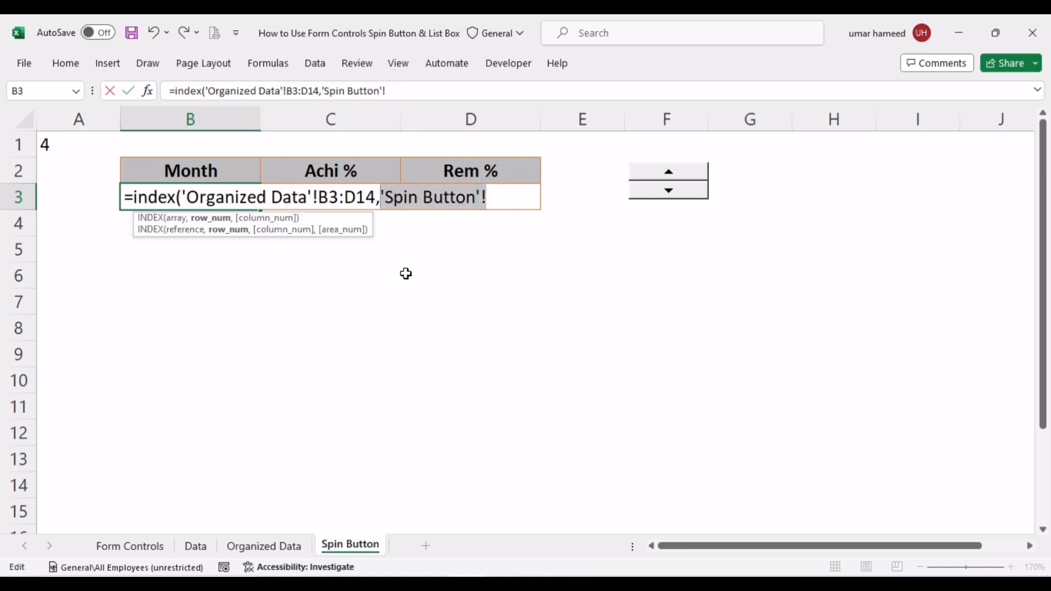
key(BackSpace)
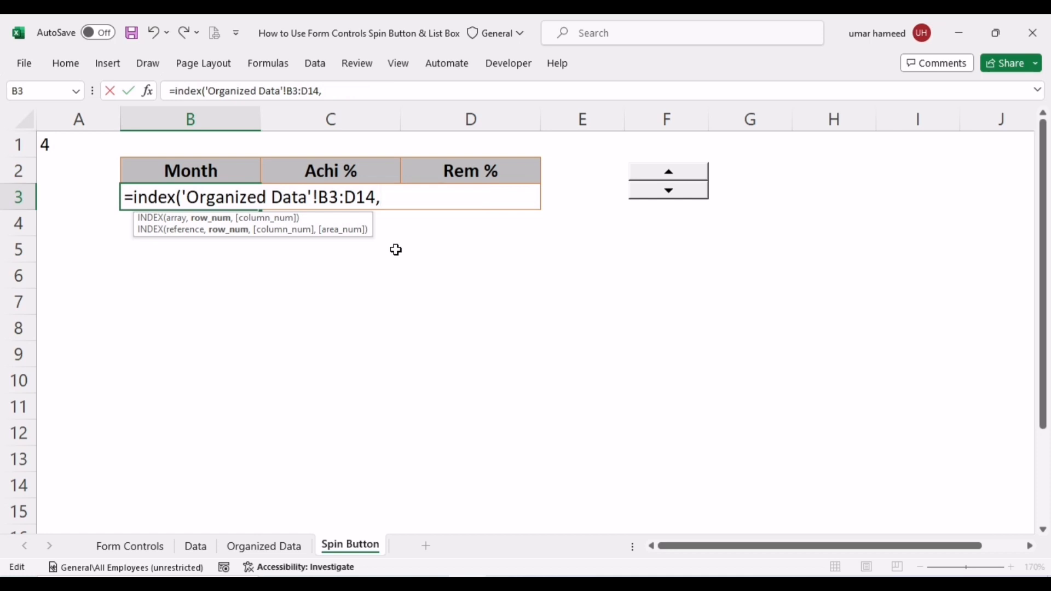
drag(377, 196, 323, 196)
key(F4)
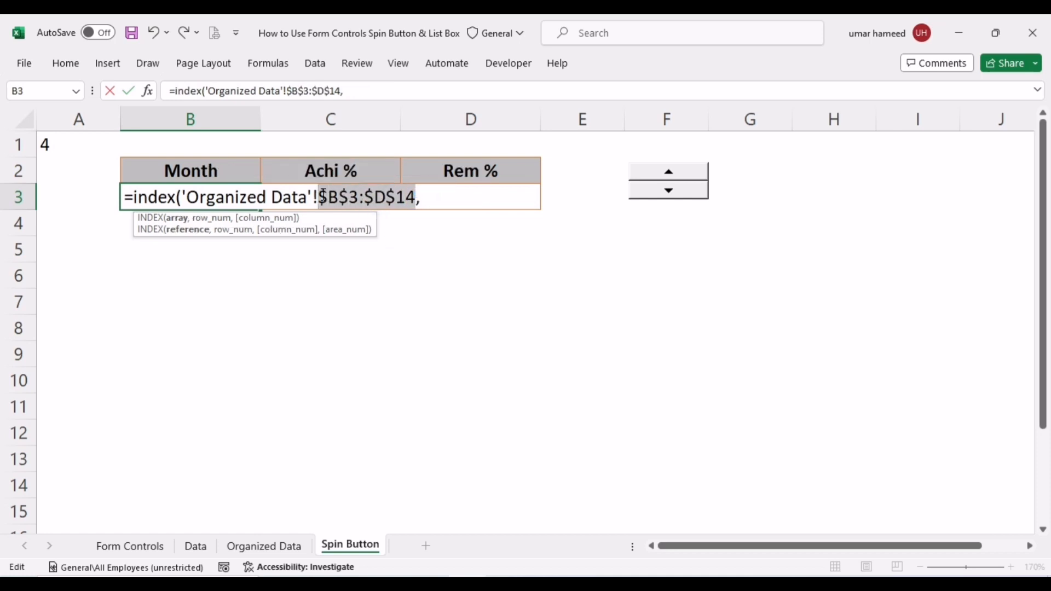
click(430, 199)
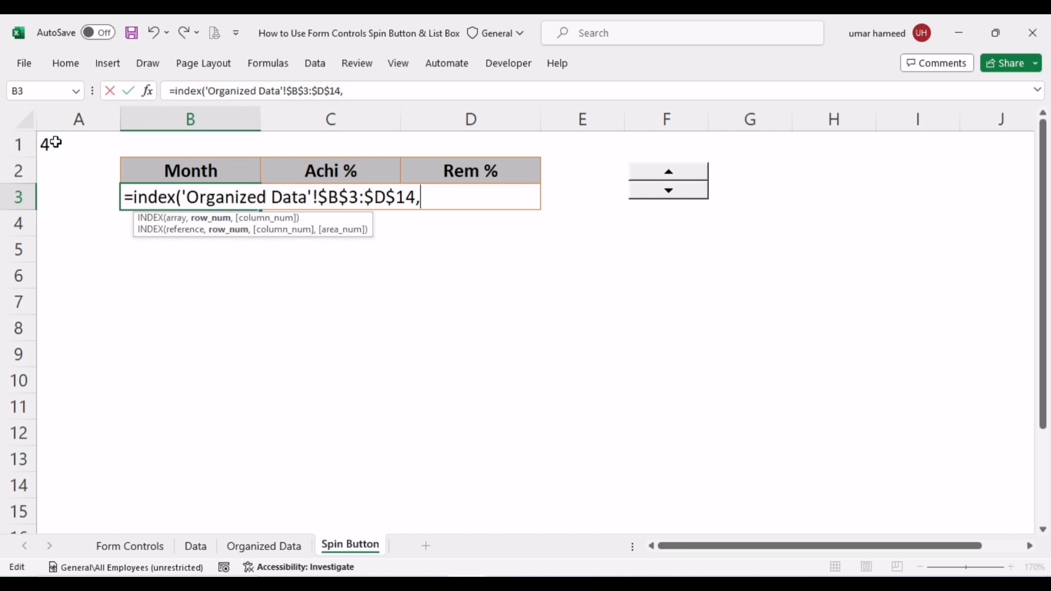
Use linked cell A1 as the formula's row number, written as the absolute reference $A$1 without the sheet name.
click(55, 144)
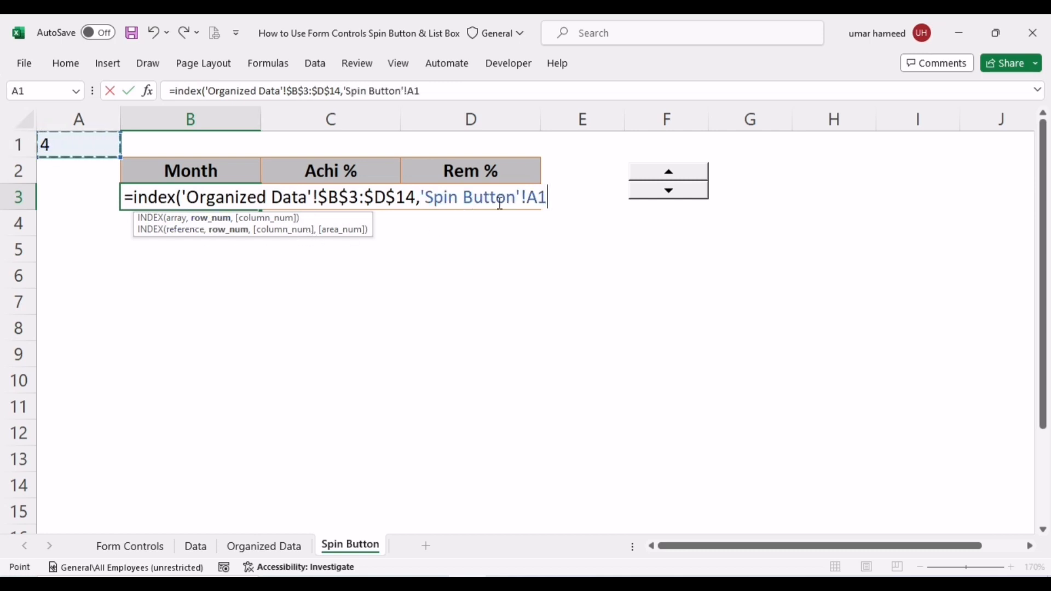
drag(526, 196, 421, 197)
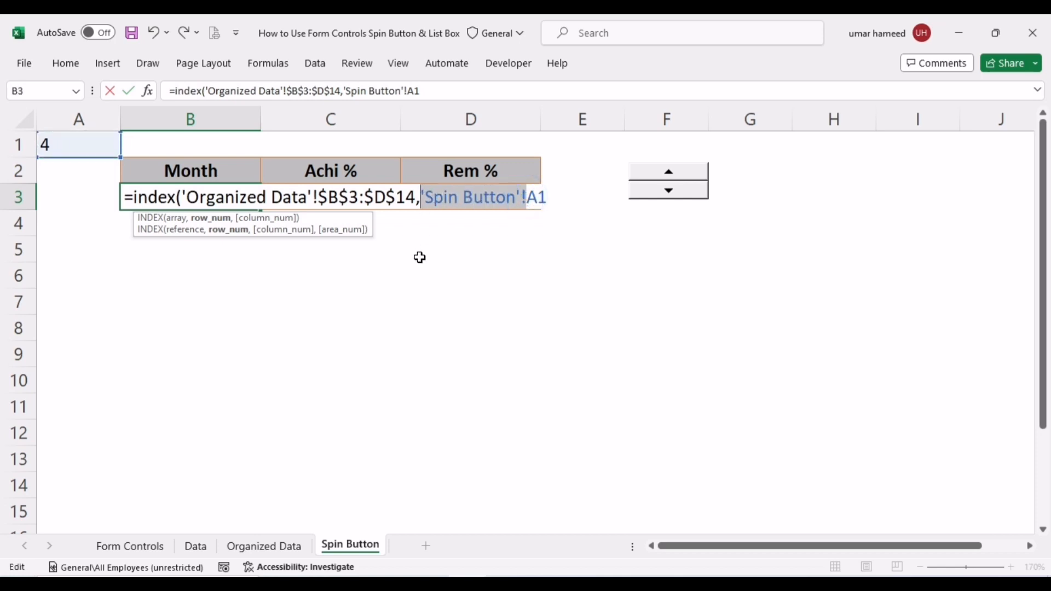
key(BackSpace)
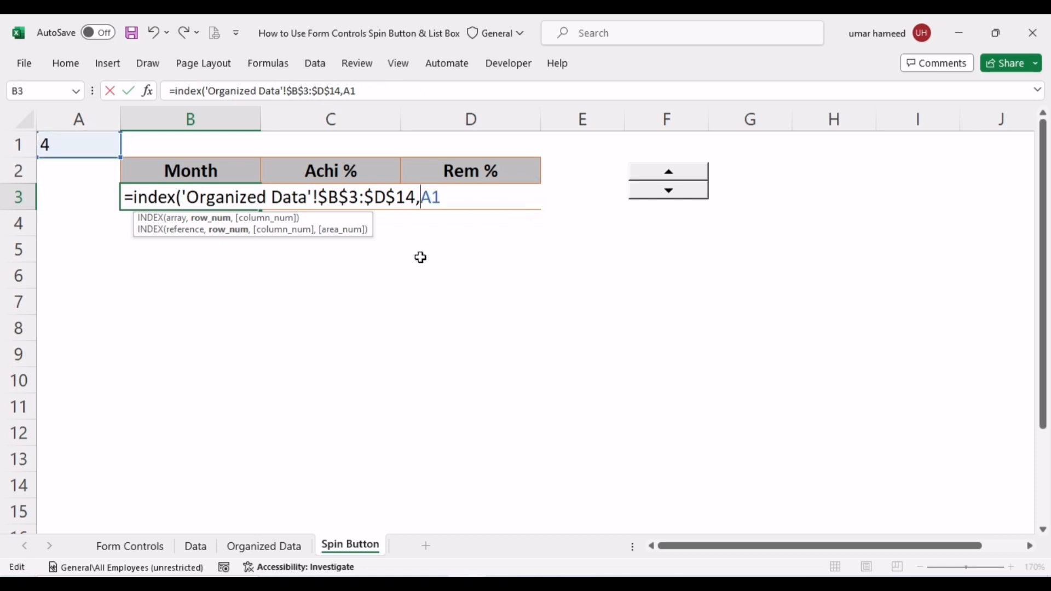
key(F4)
click(479, 197)
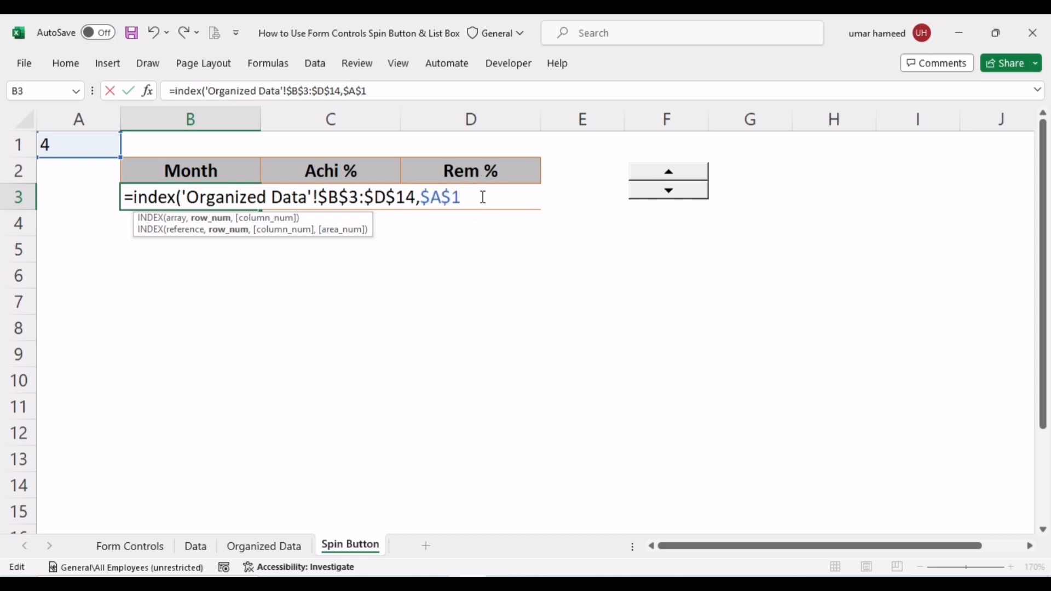
text(,)
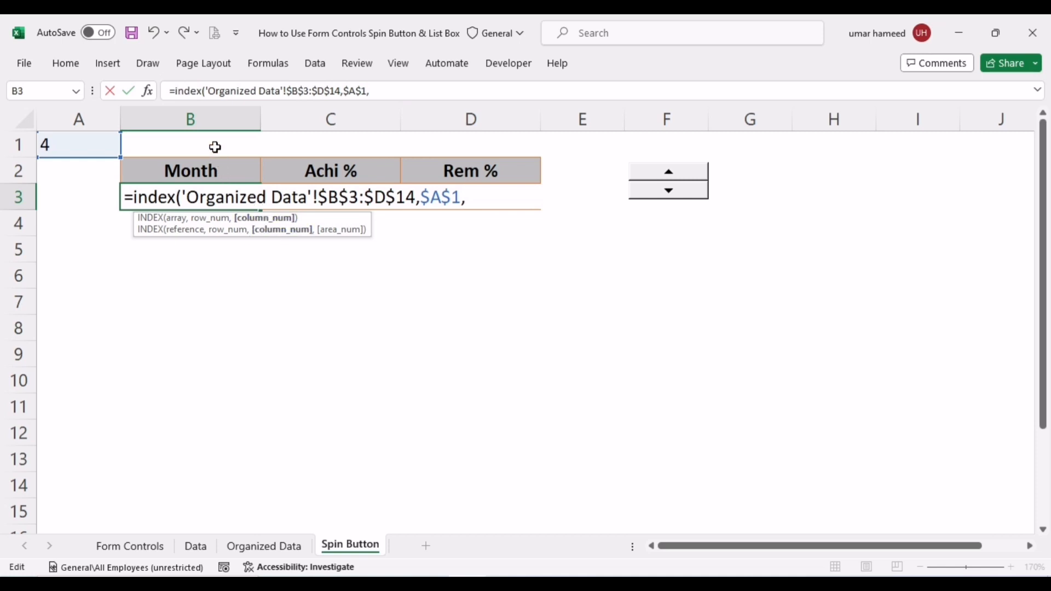
Complete the INDEX formula with the expanding reference $B$1:B1 as its column number, without the sheet name.
click(214, 147)
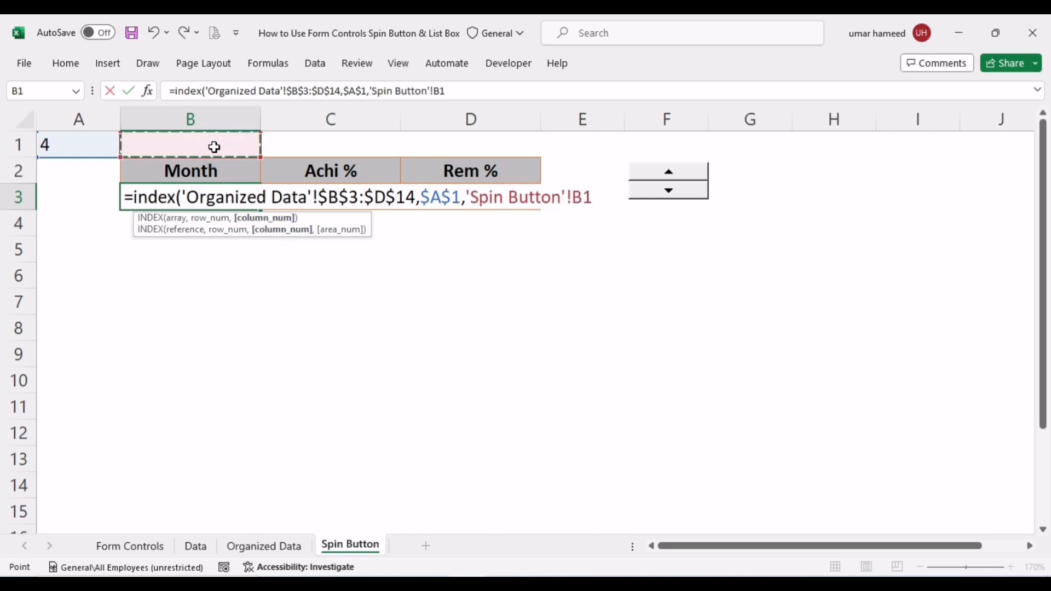
key(F8)
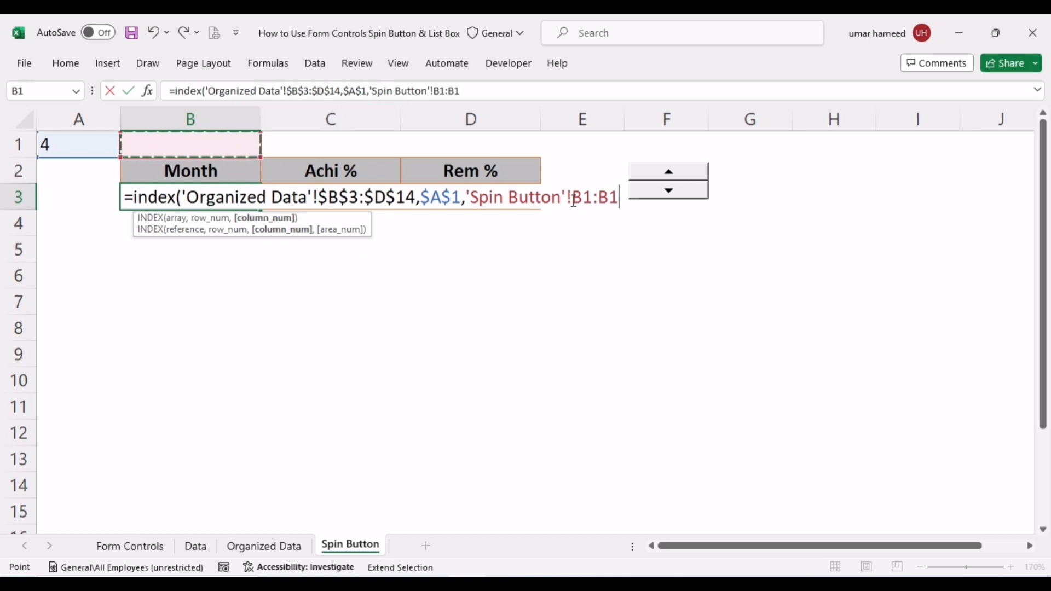
drag(573, 198, 467, 198)
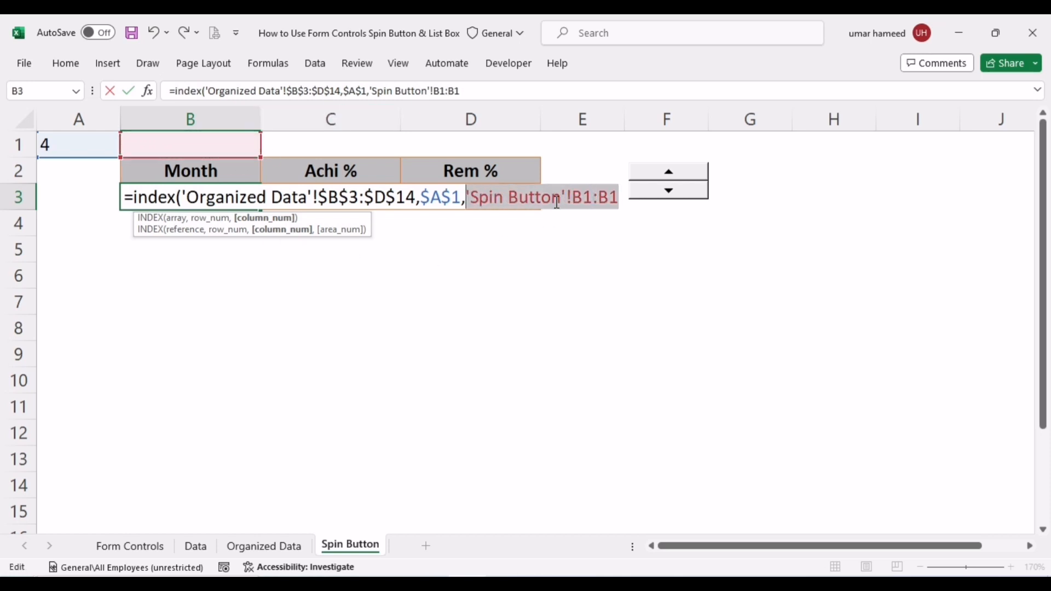
drag(572, 198, 475, 197)
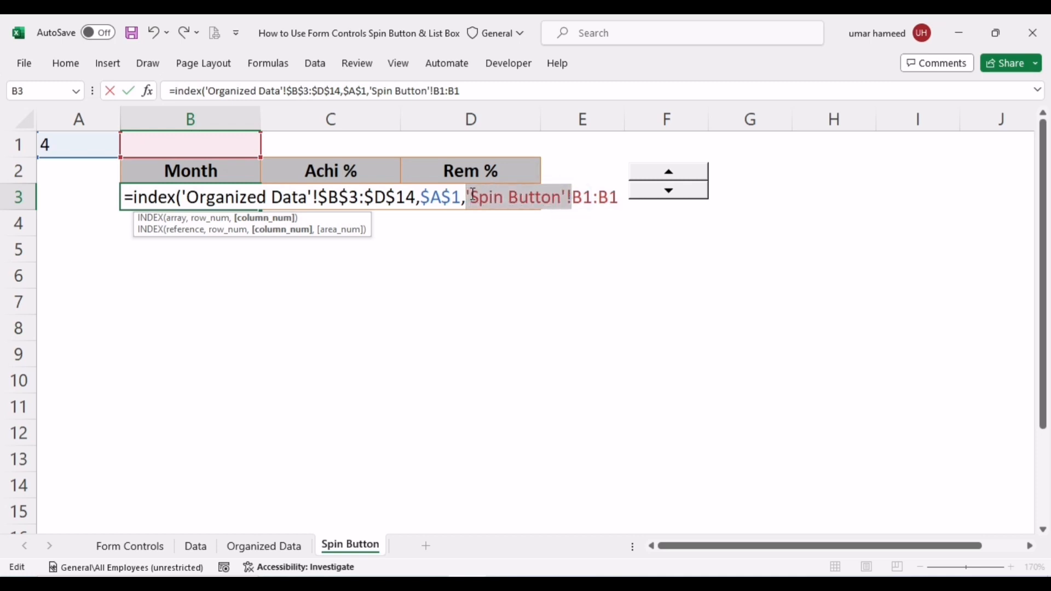
key(Delete)
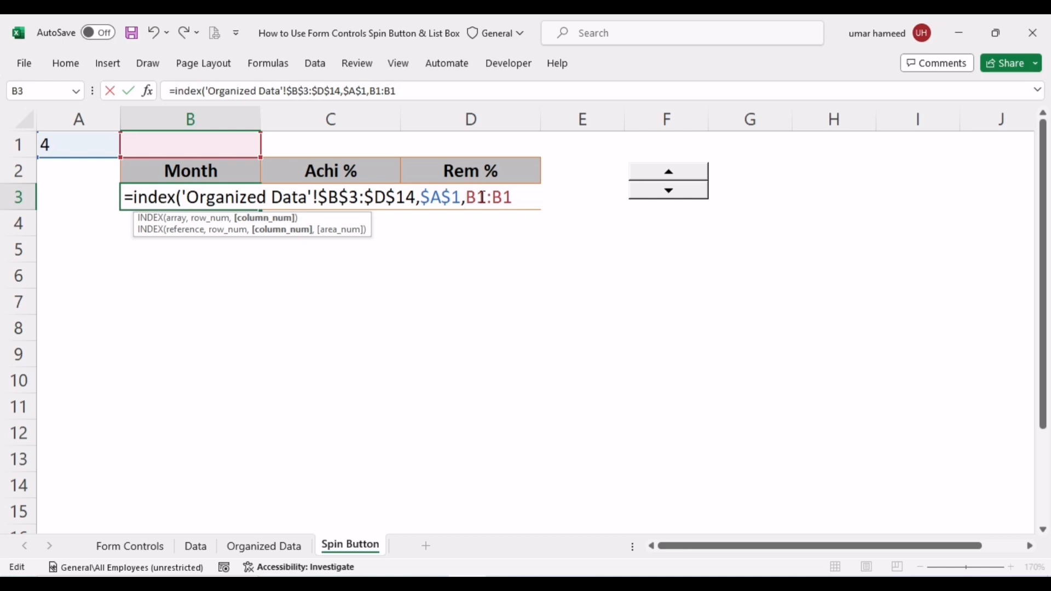
click(479, 197)
key(F4)
click(533, 196)
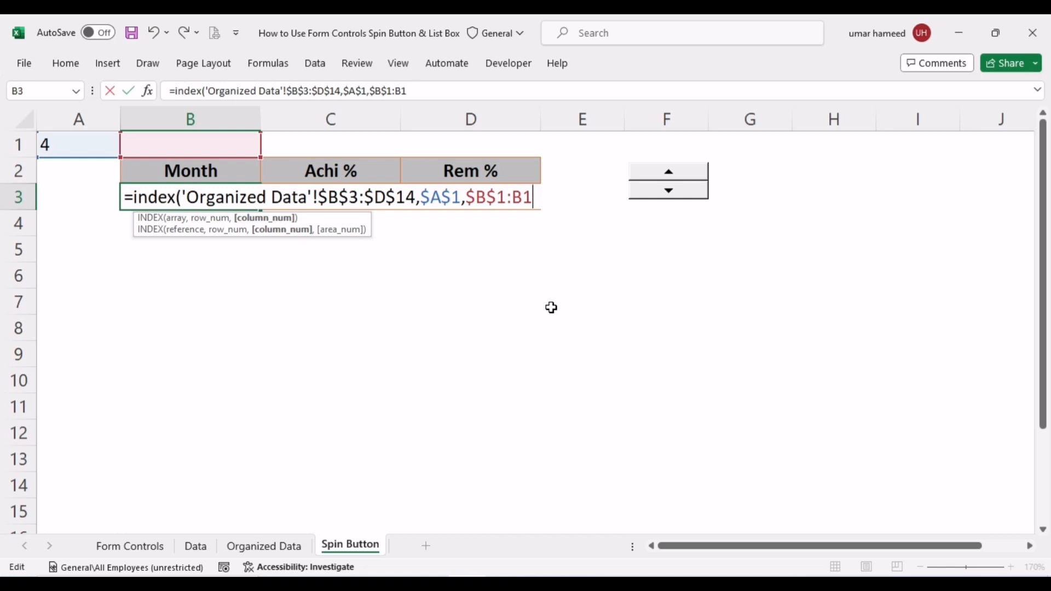
text())
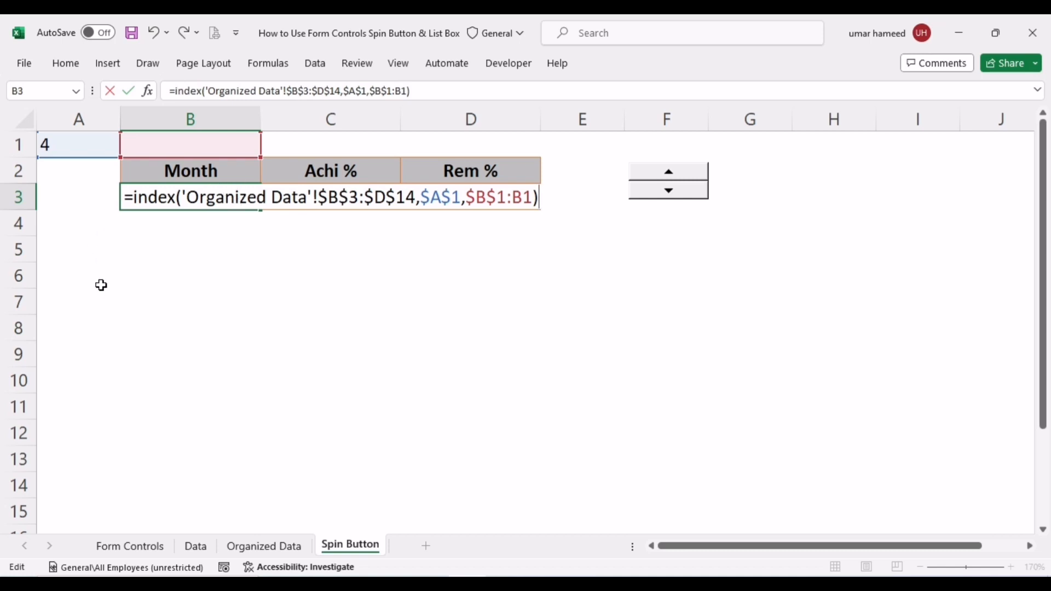
key(Return)
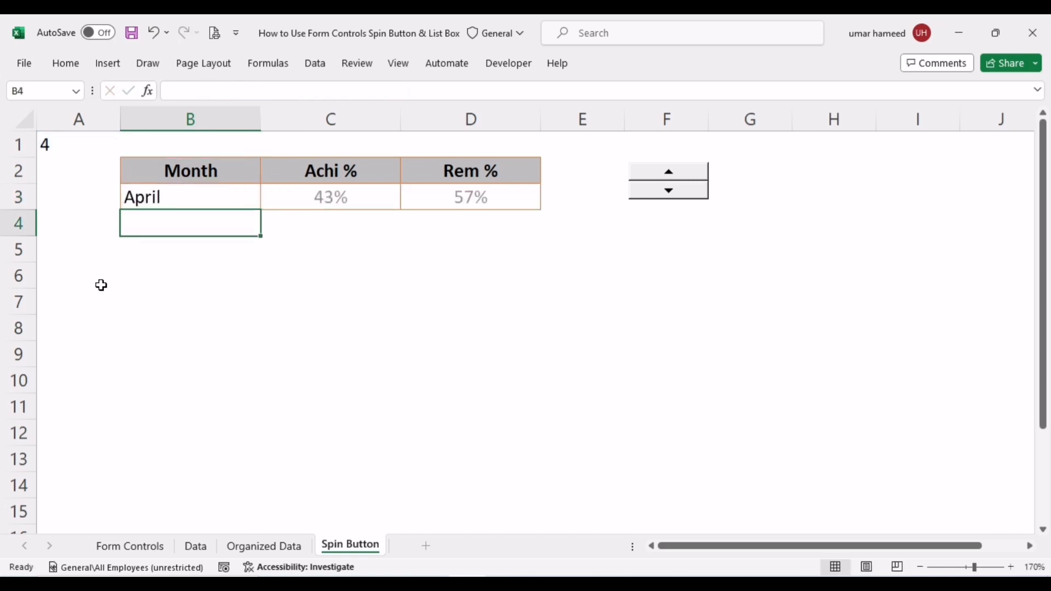
Test the spin button with the new formula by stepping through earlier months, up to December and back to September.
click(157, 197)
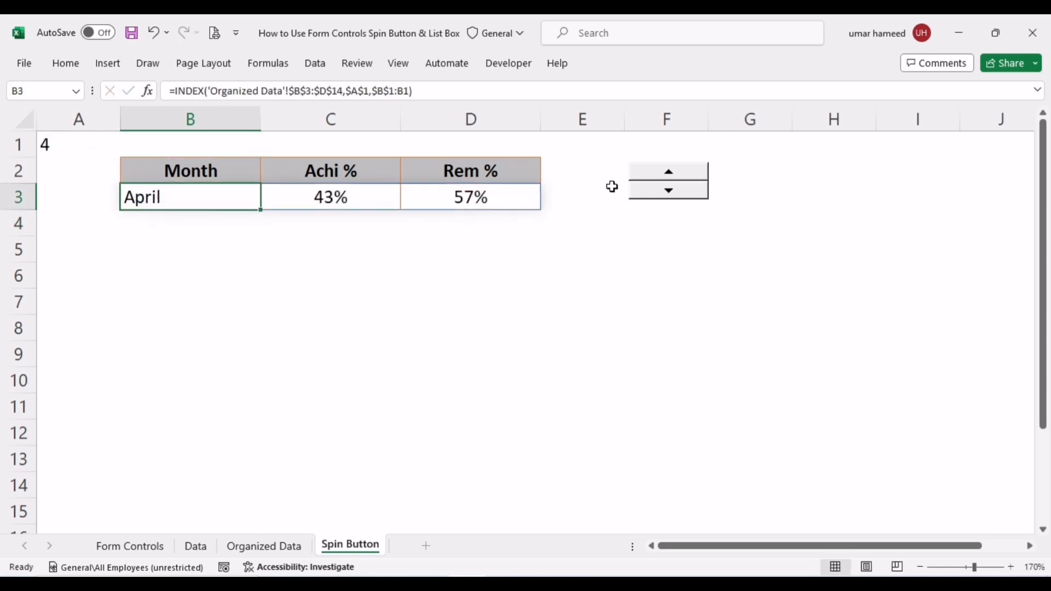
click(649, 171)
click(657, 193)
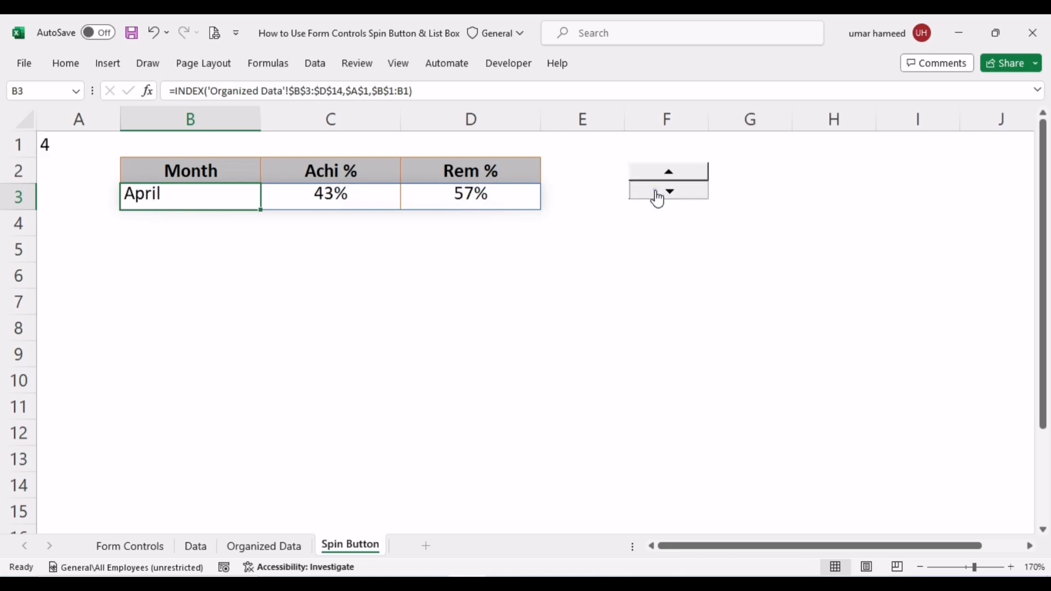
click(657, 193)
click(656, 193)
click(654, 192)
click(665, 173)
click(666, 173)
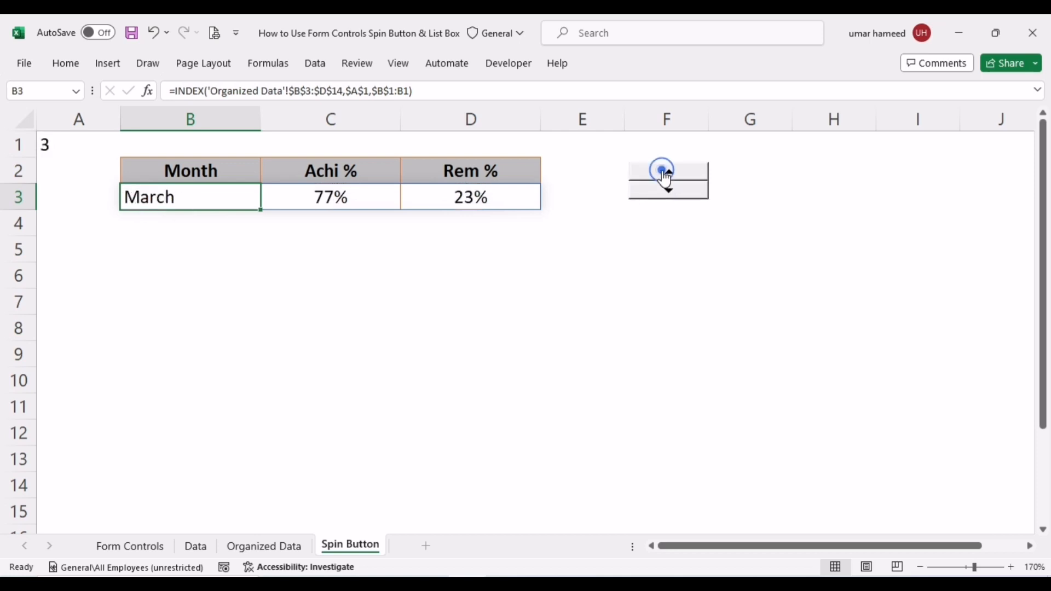
click(666, 173)
click(666, 173)
click(666, 173)
click(665, 173)
click(666, 173)
click(665, 173)
click(666, 173)
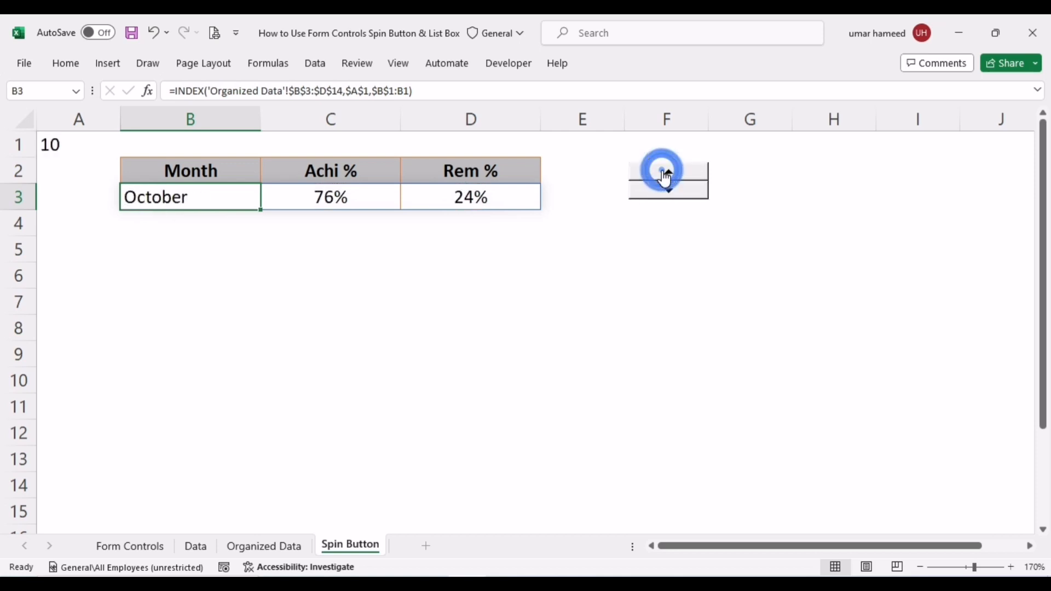
click(666, 173)
click(666, 173)
click(666, 173)
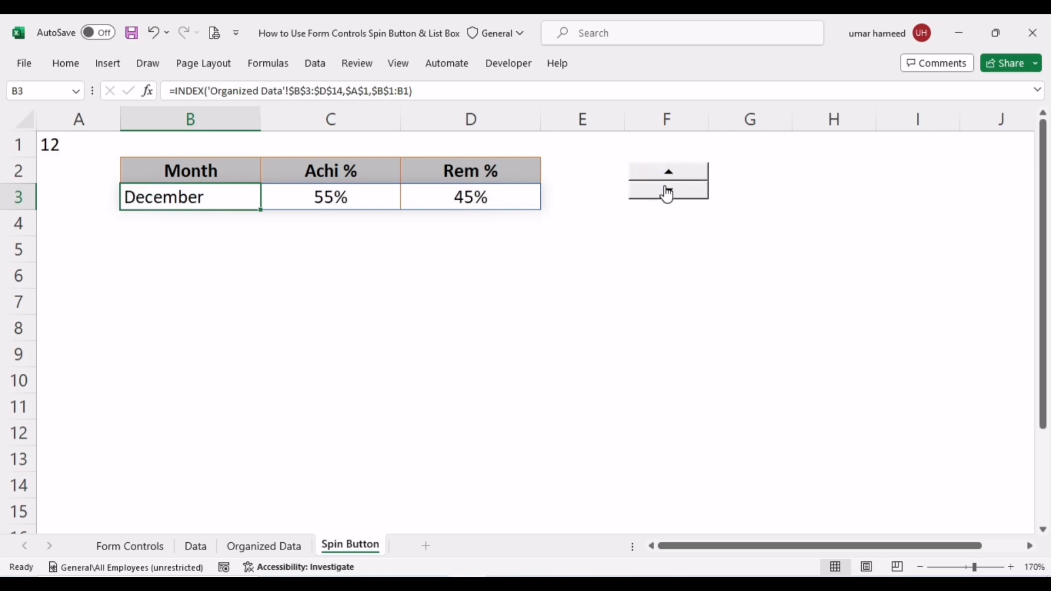
click(667, 193)
click(667, 192)
click(667, 193)
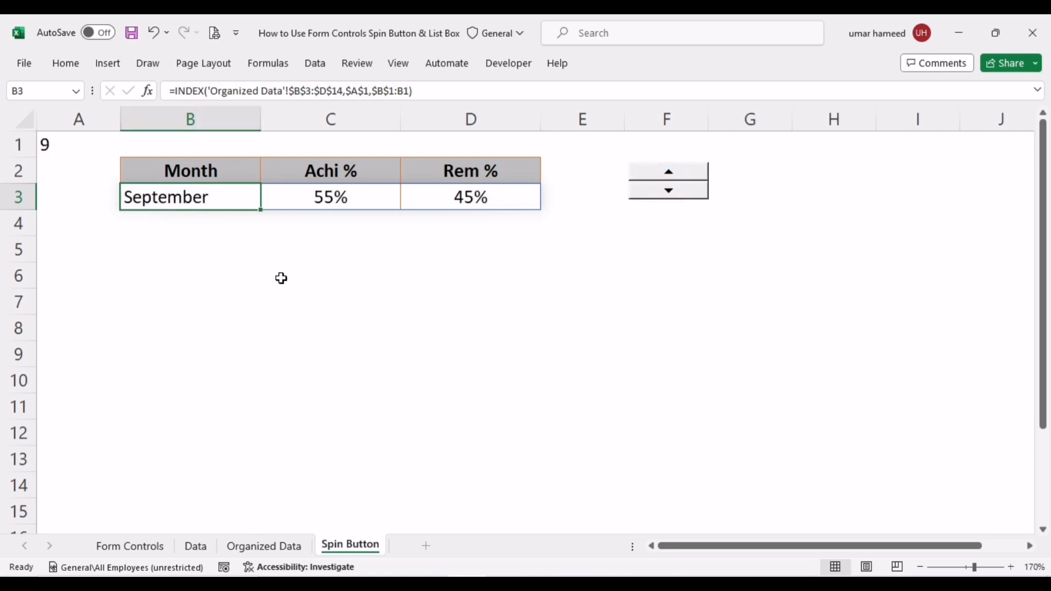
Narrow column G to a thin spacer next to the spin button.
click(268, 335)
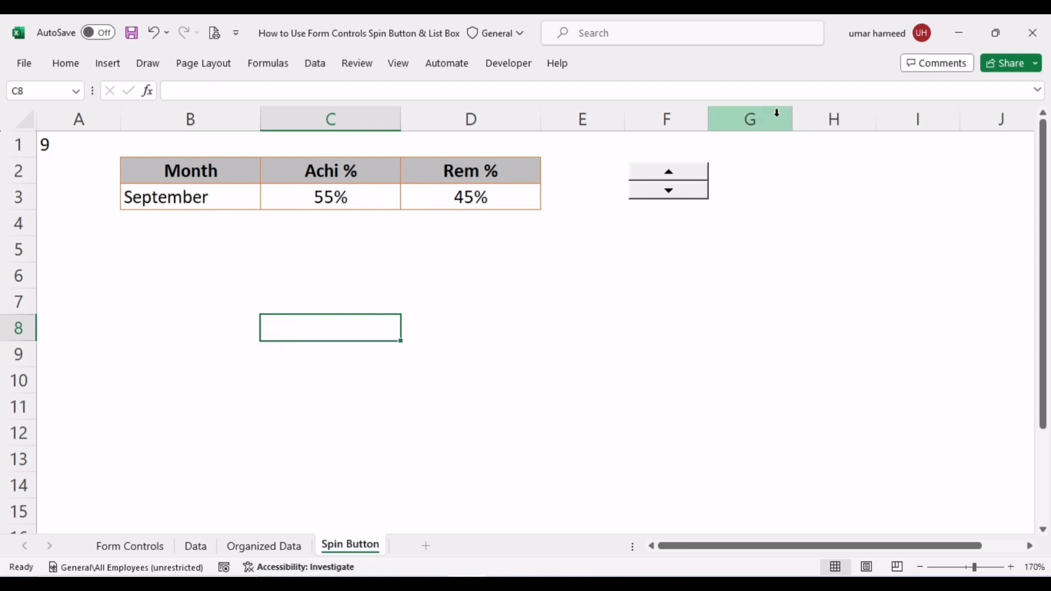
drag(746, 165, 850, 162)
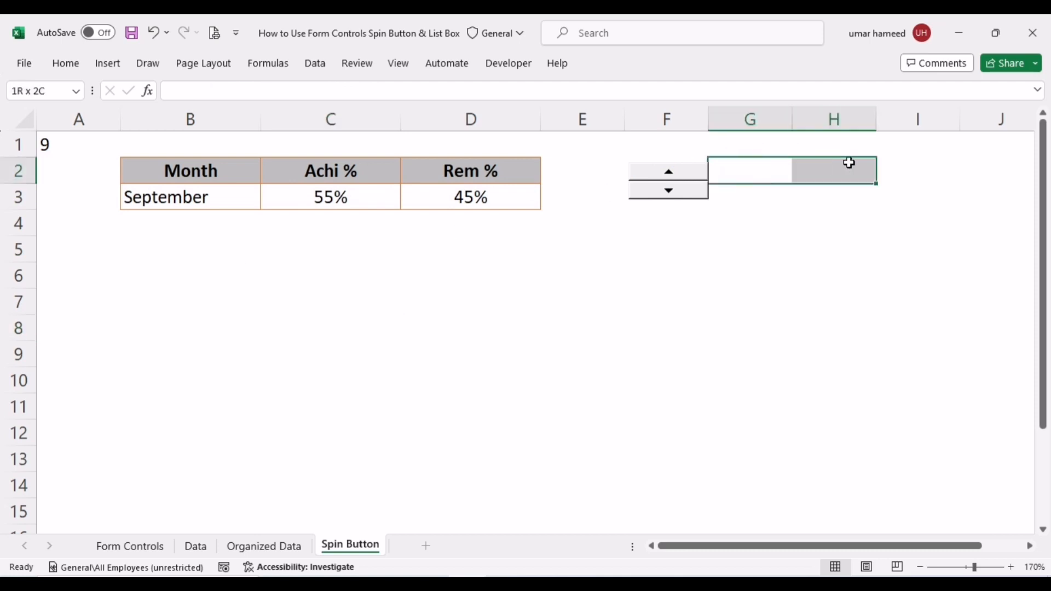
drag(794, 119, 718, 120)
Merge cells H2:I3, align them vertically to the middle and give them a blue fill with white text.
click(739, 163)
drag(739, 163, 868, 191)
click(76, 68)
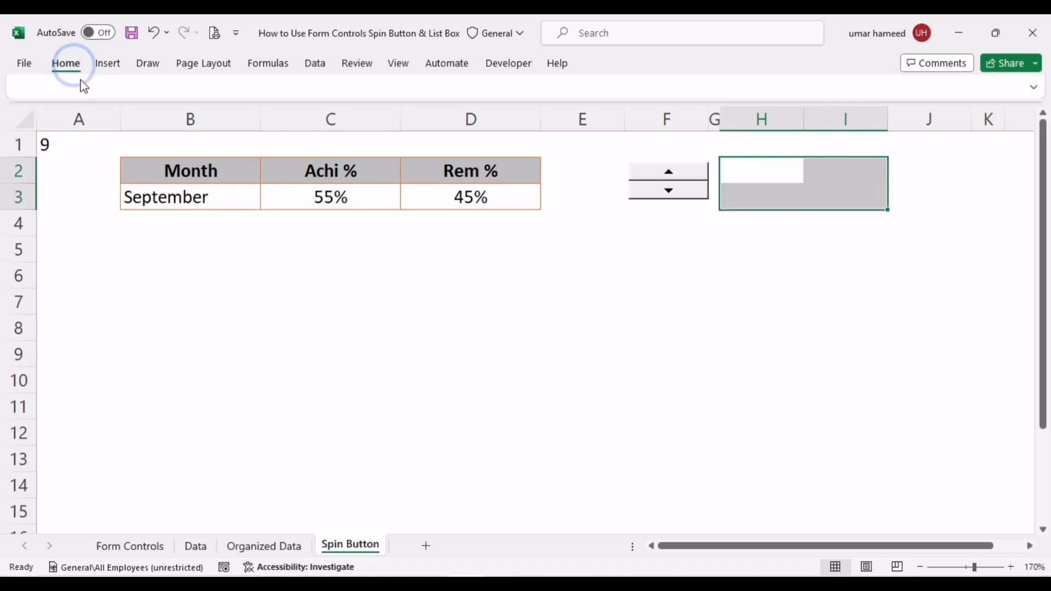
click(415, 119)
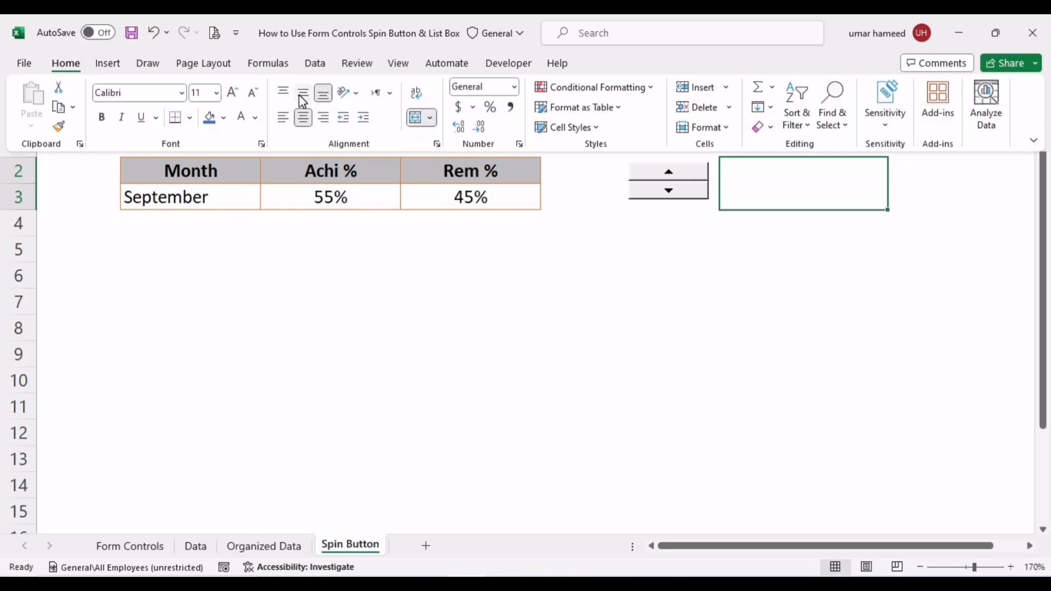
click(303, 92)
click(209, 118)
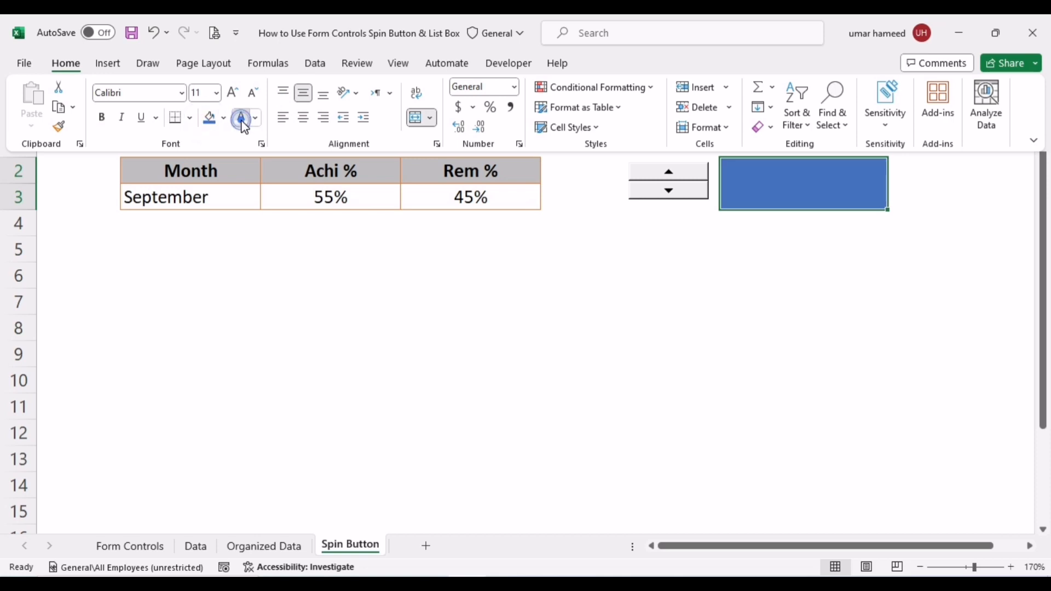
click(692, 331)
Link the merged blue cell H2 to the month name with the formula =B3.
click(766, 187)
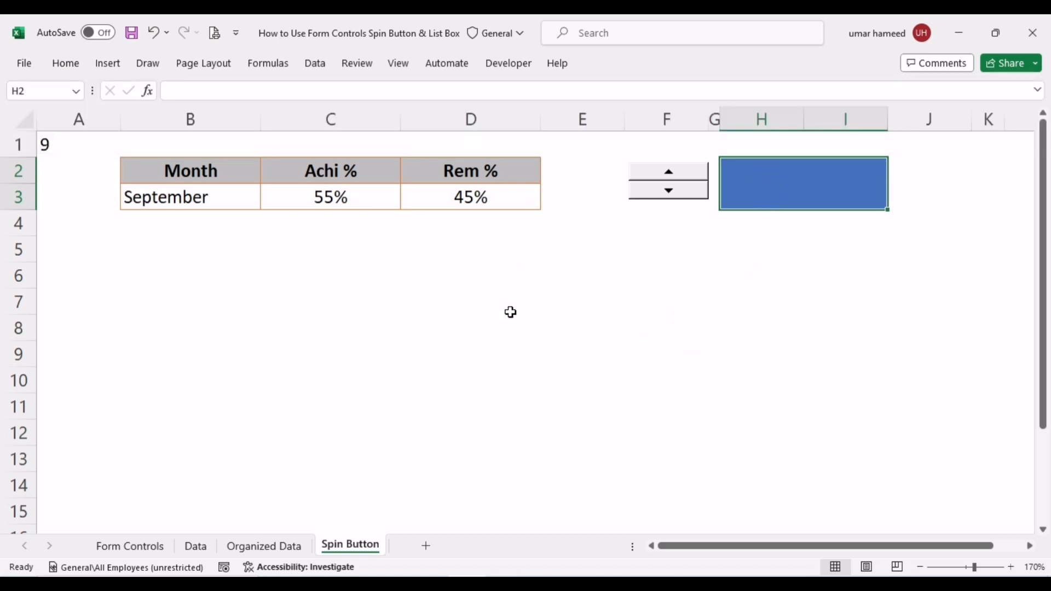
text(=)
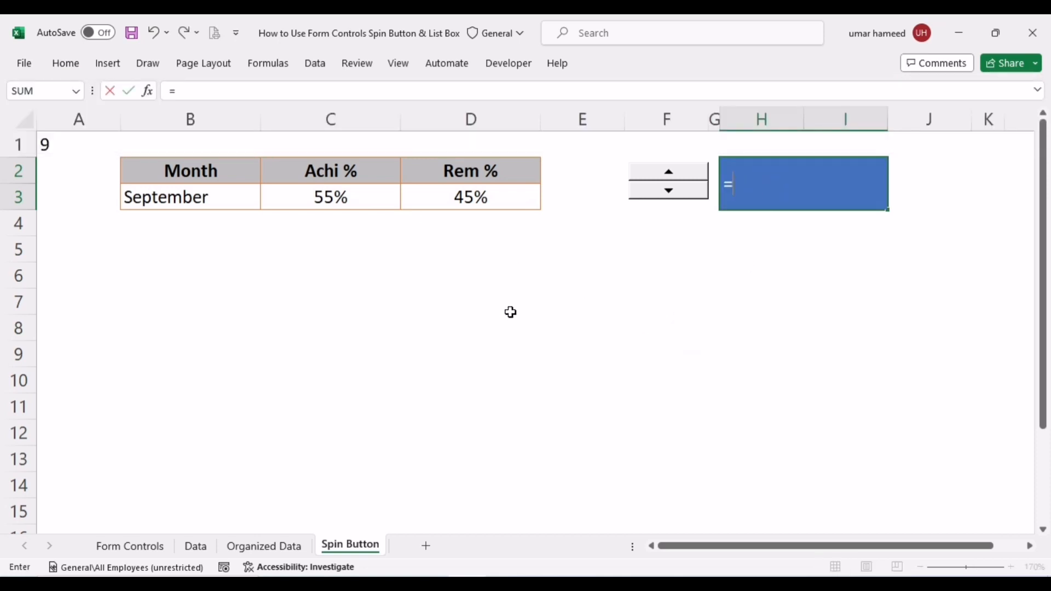
click(233, 201)
key(Return)
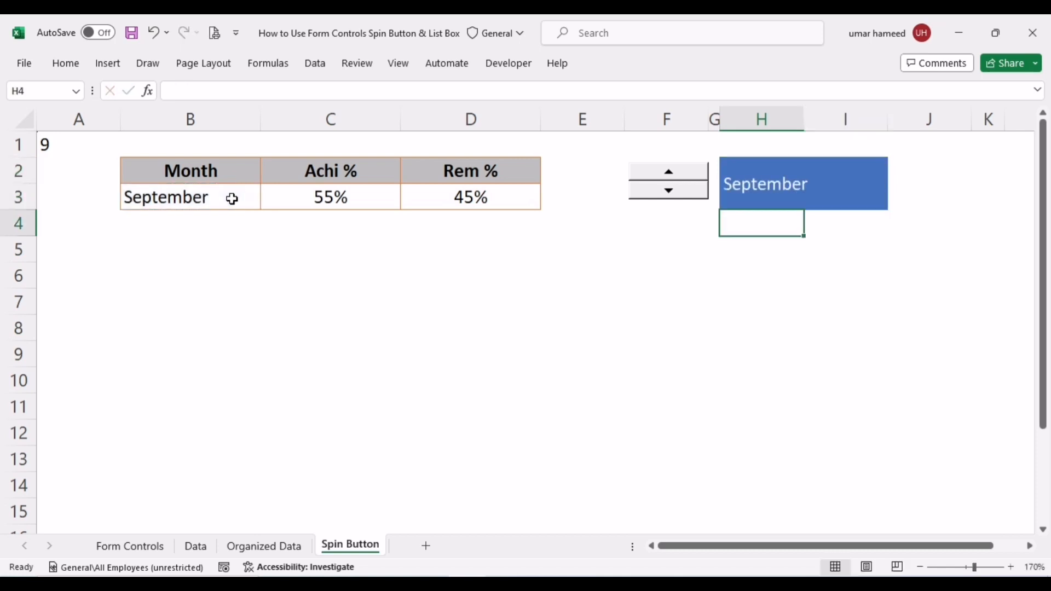
Make the month label in the merged blue cell bold and centre it horizontally.
click(797, 189)
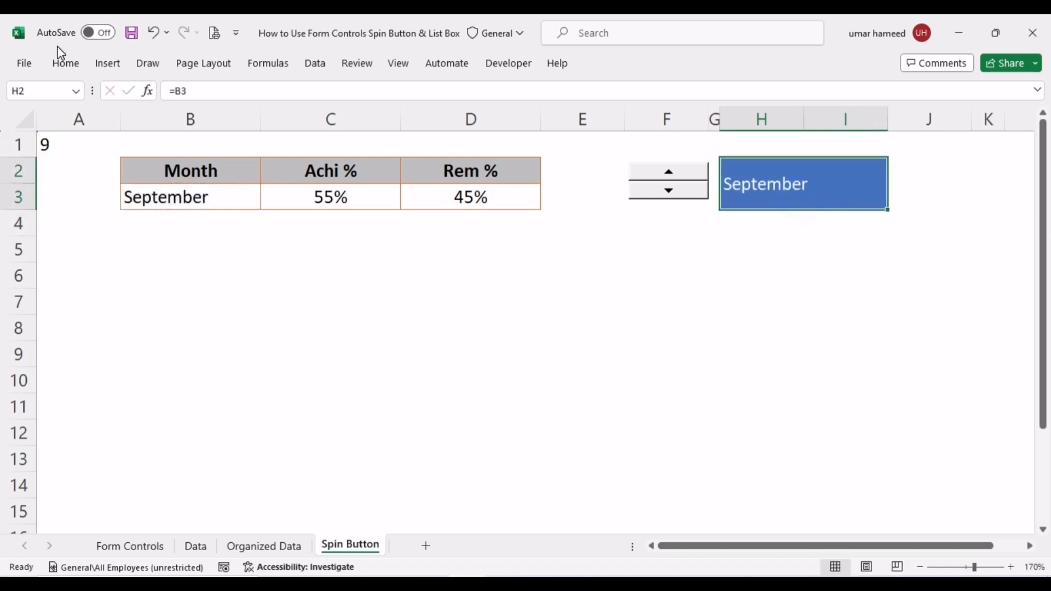
click(64, 64)
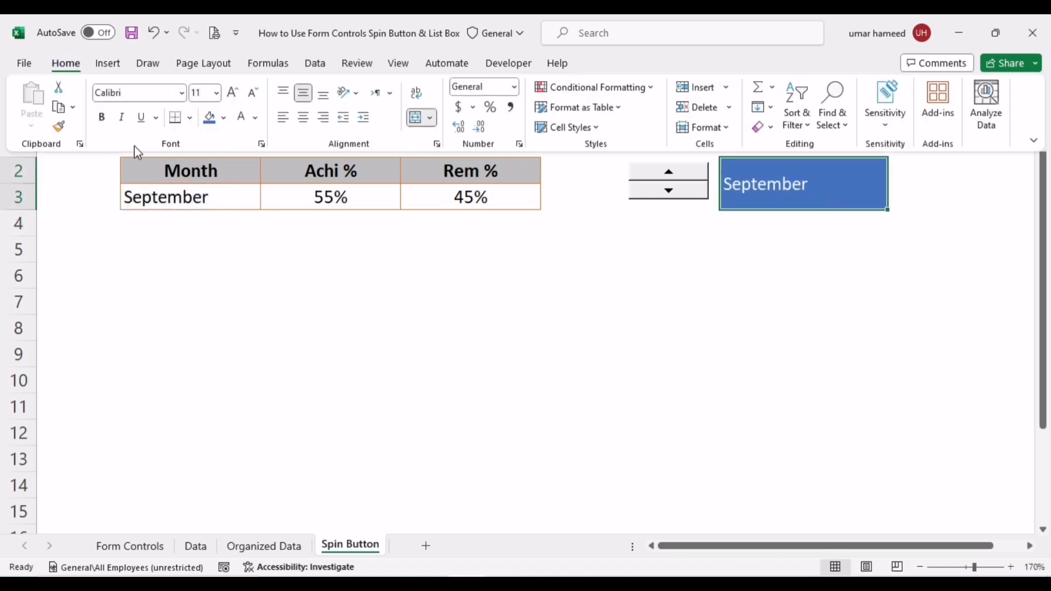
click(101, 117)
click(303, 117)
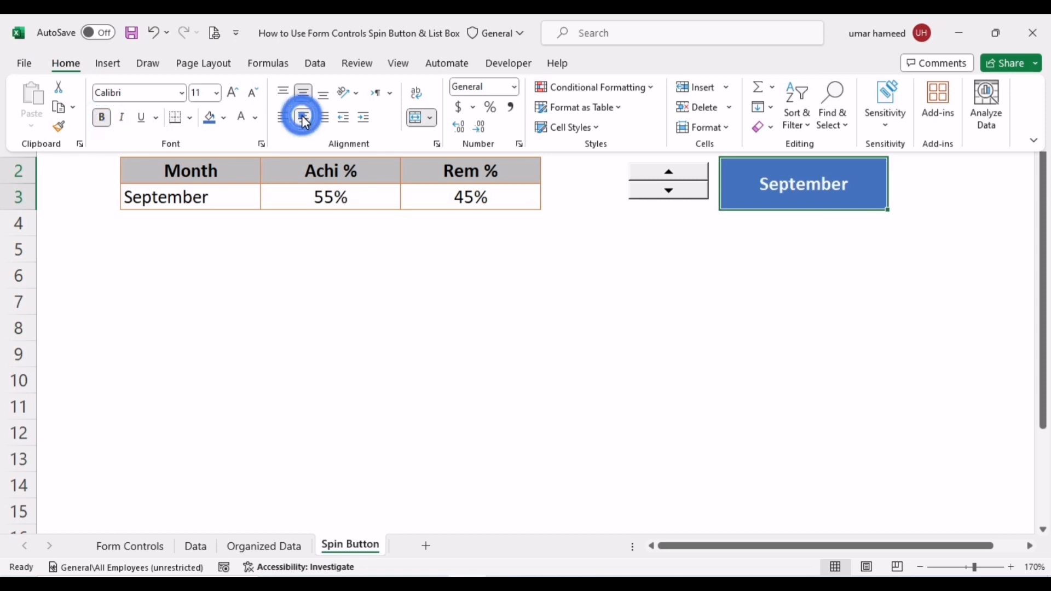
click(714, 295)
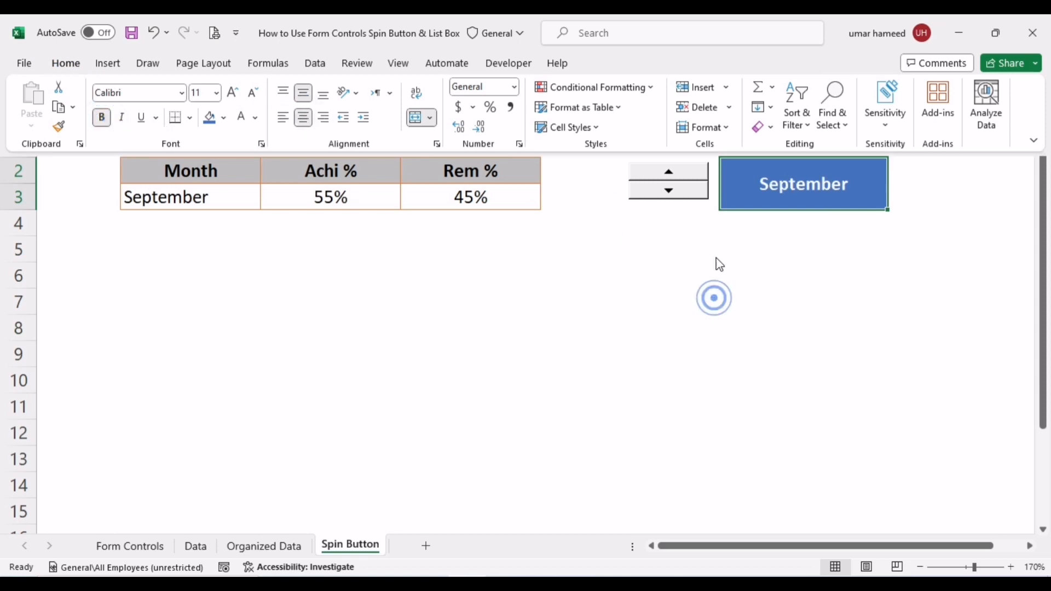
click(771, 246)
Stretch the spin button vertically at both ends so it spans the full height of rows 2 and 3.
right_click(655, 186)
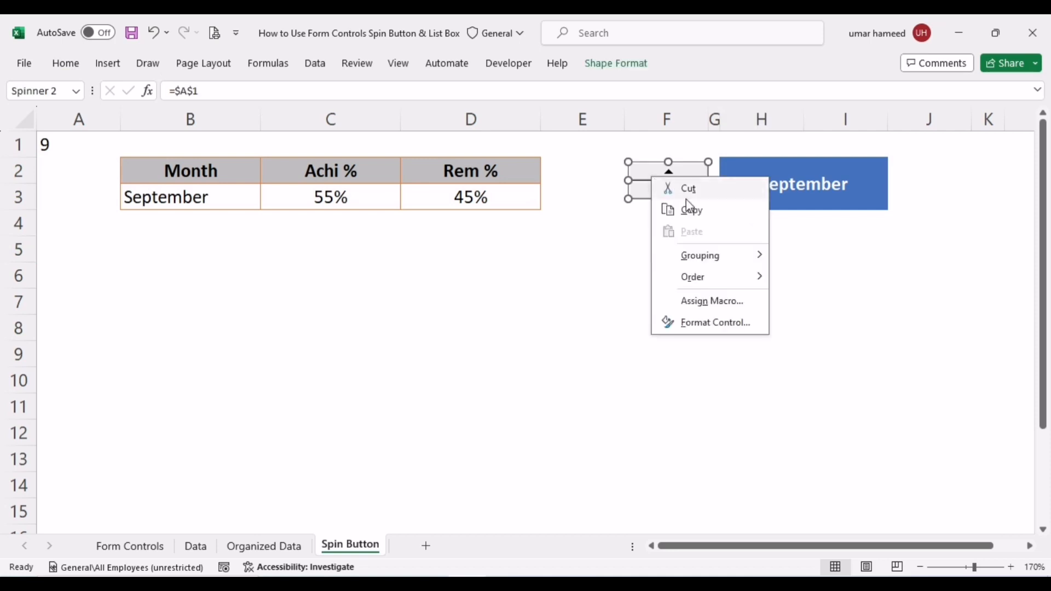
key(Escape)
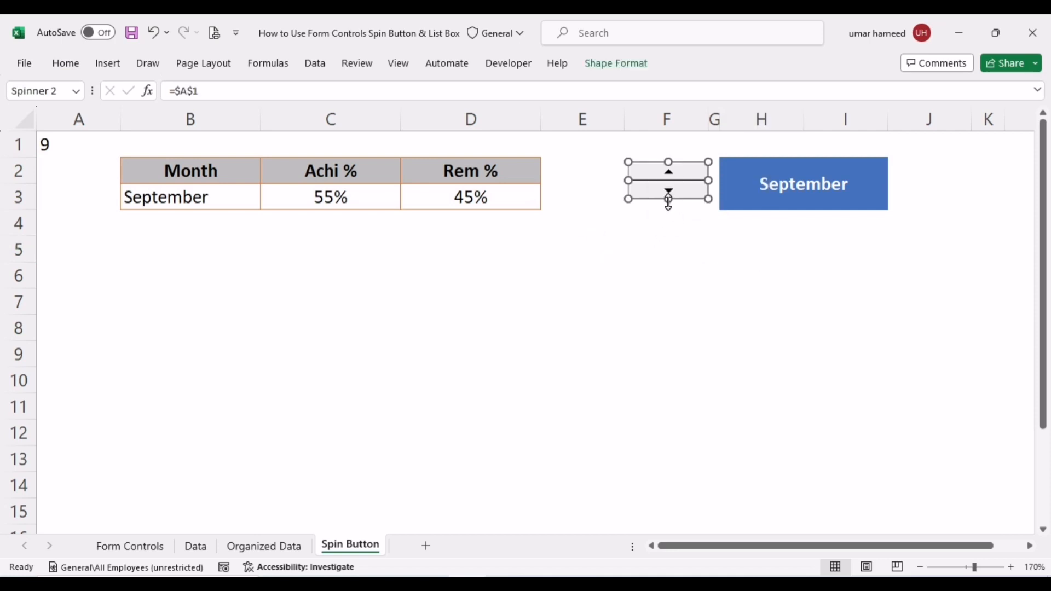
drag(669, 202, 669, 210)
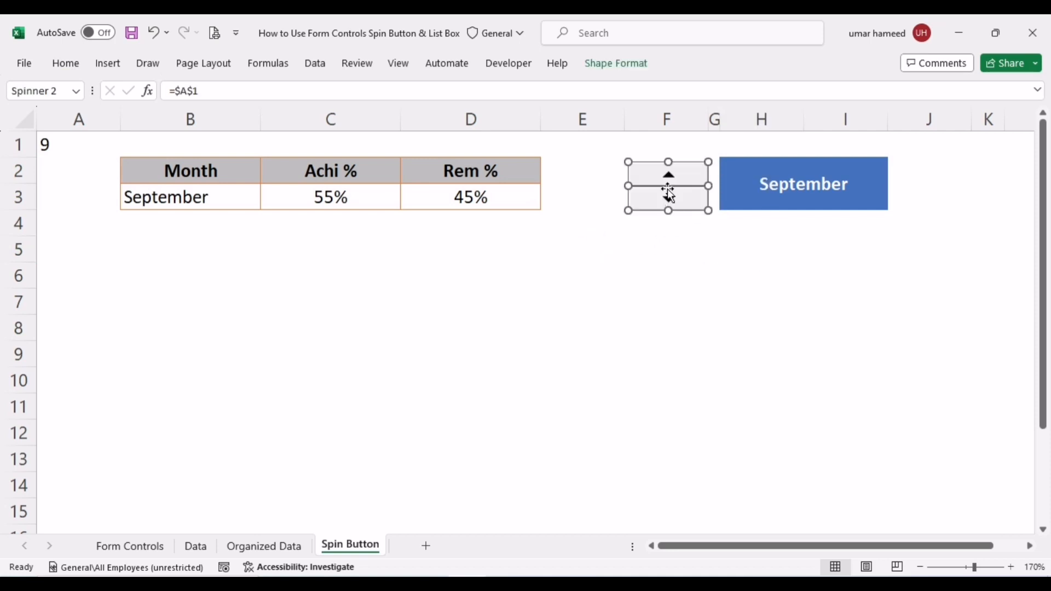
drag(668, 161, 669, 158)
click(740, 276)
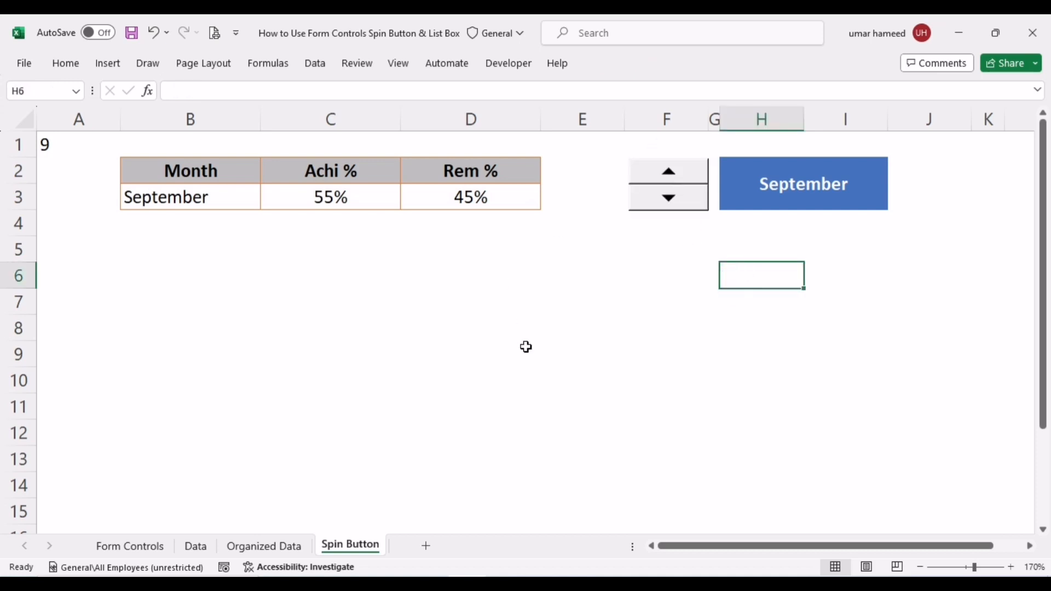
Increase the font size of the month label in the merged blue cell to 14.
click(799, 186)
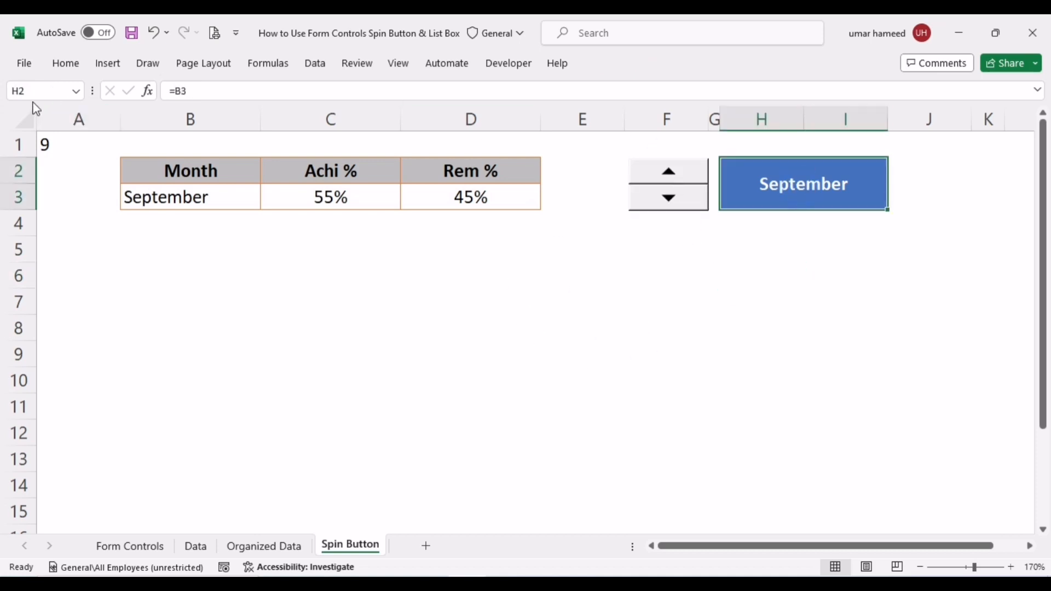
click(67, 64)
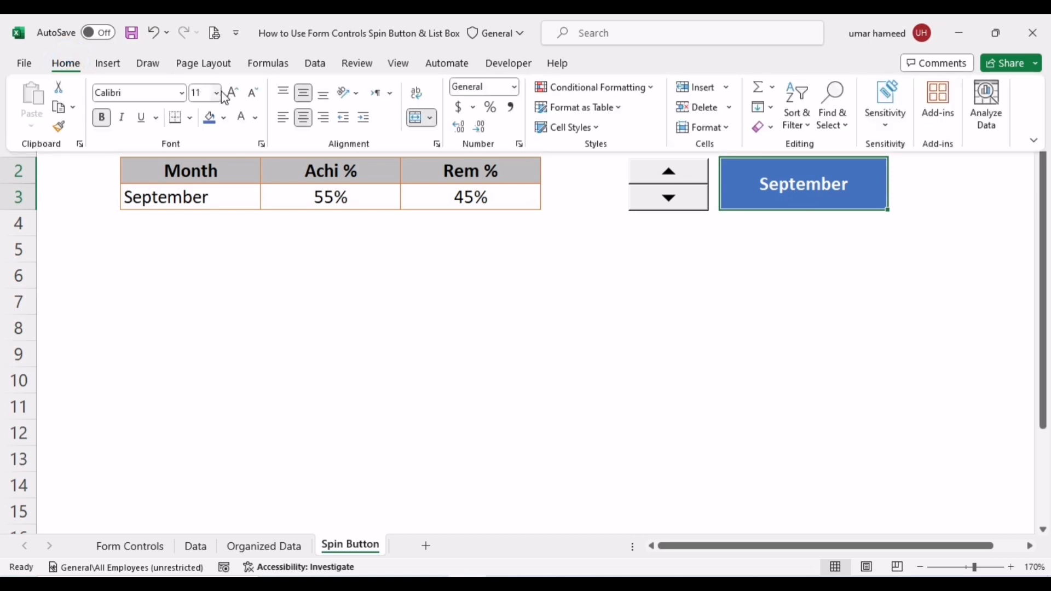
click(232, 93)
click(232, 93)
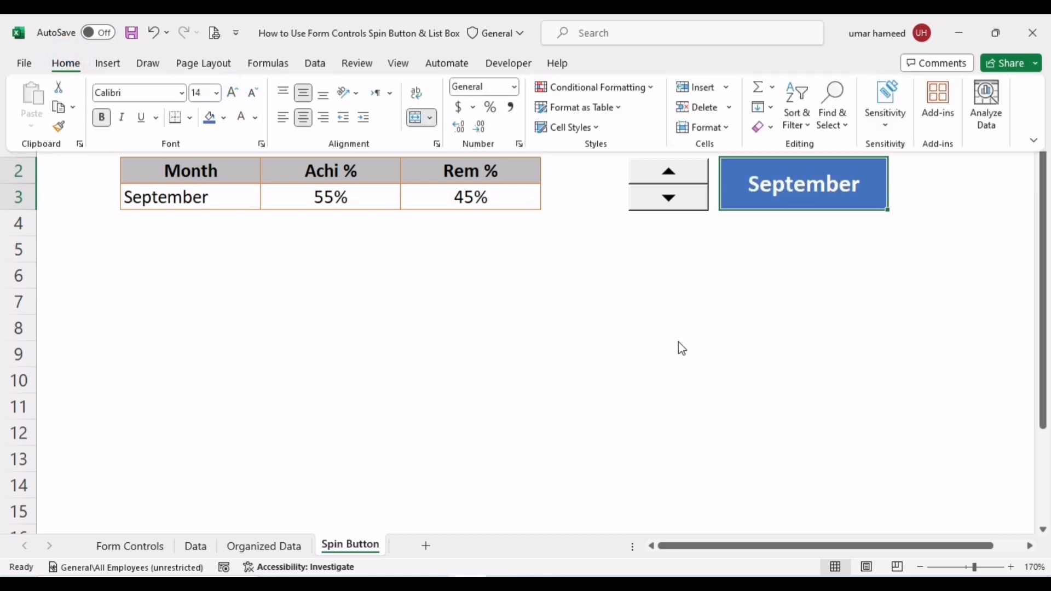
click(734, 353)
click(600, 295)
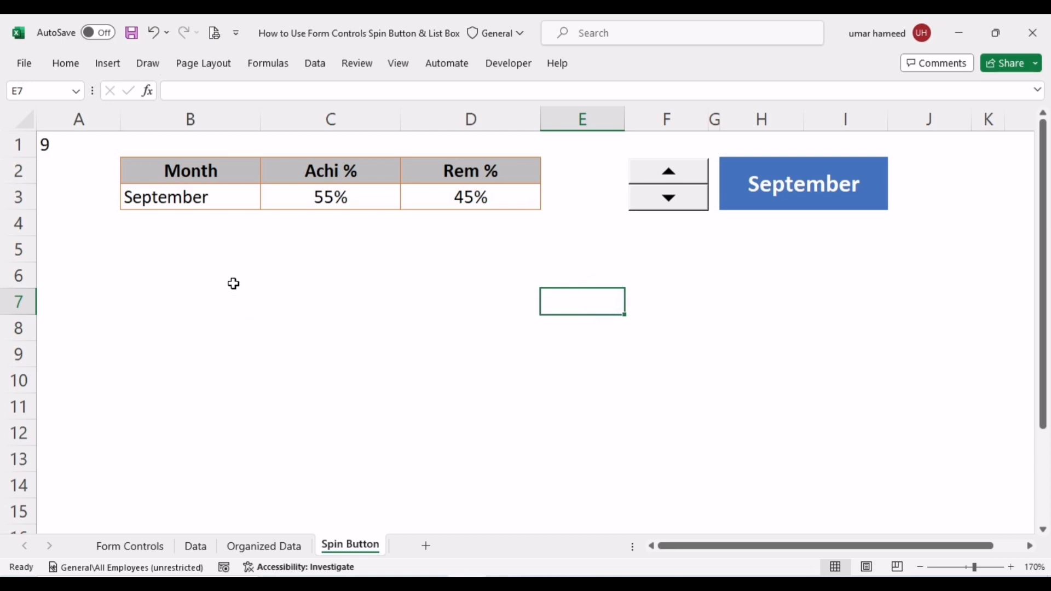
Hide the value of linked cell A1 by setting its font colour to white.
click(61, 145)
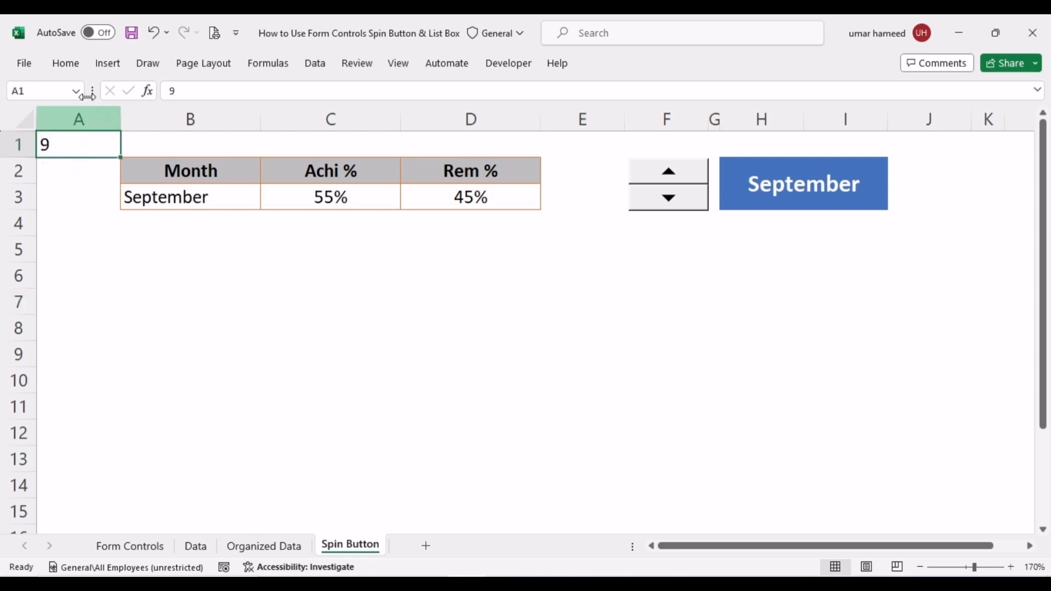
click(73, 64)
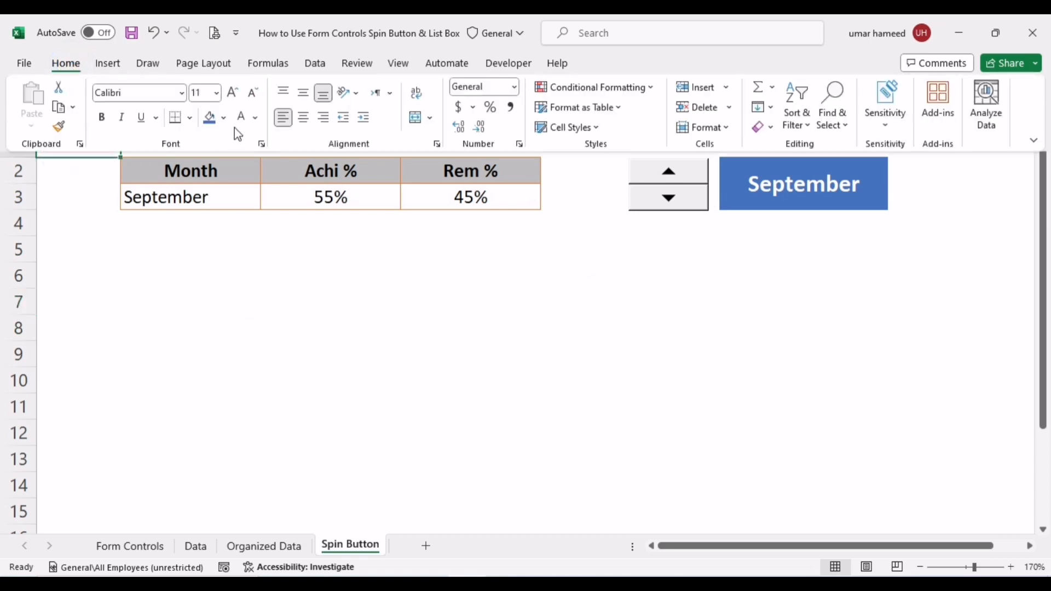
click(200, 287)
click(246, 290)
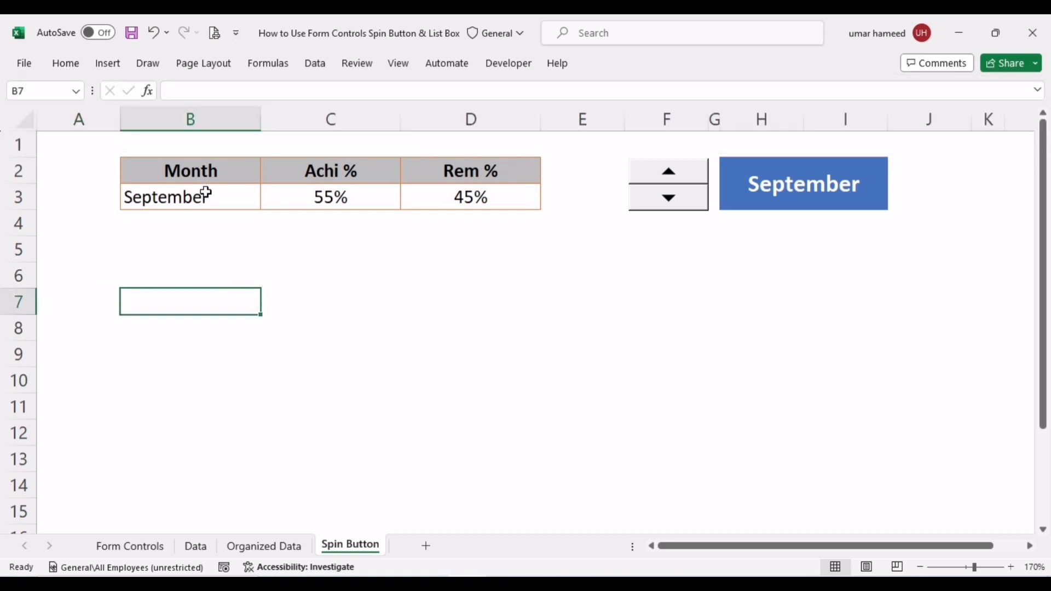
Insert a doughnut chart from the percentages in C3:D3 and move it below the table.
drag(205, 193, 470, 195)
click(320, 196)
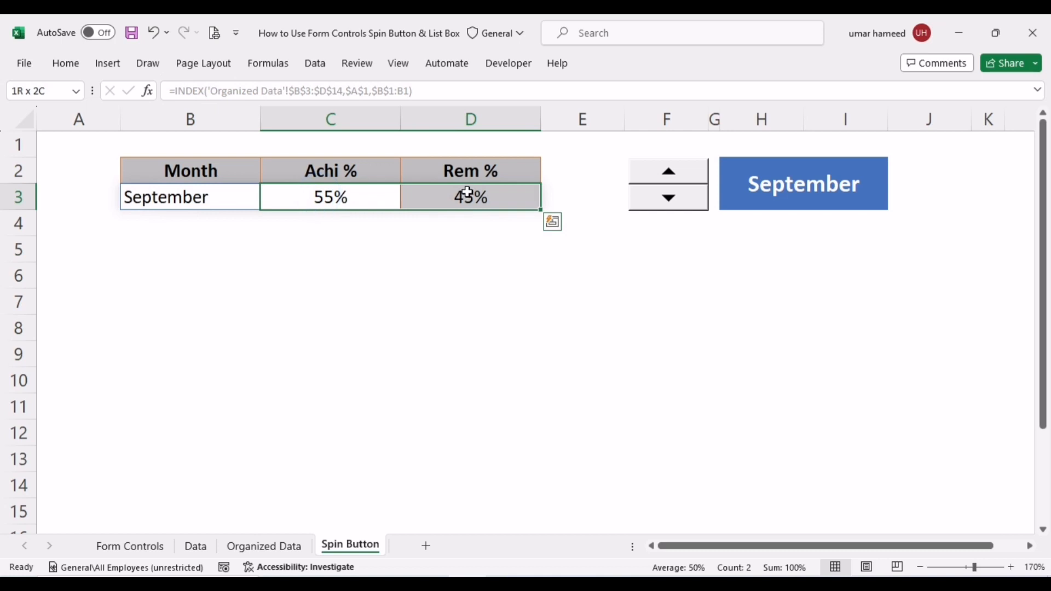
click(112, 64)
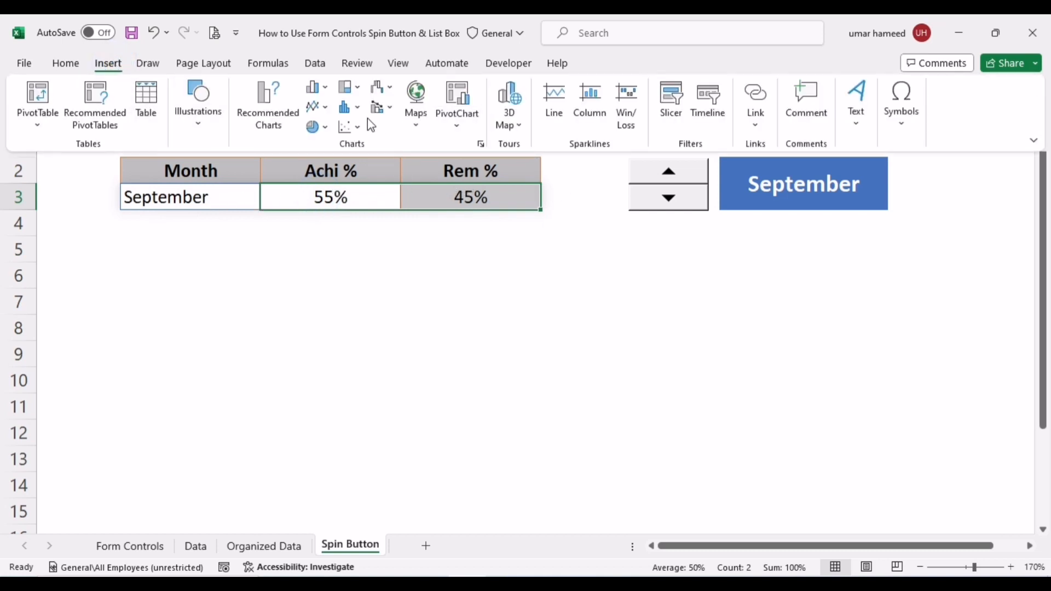
click(319, 127)
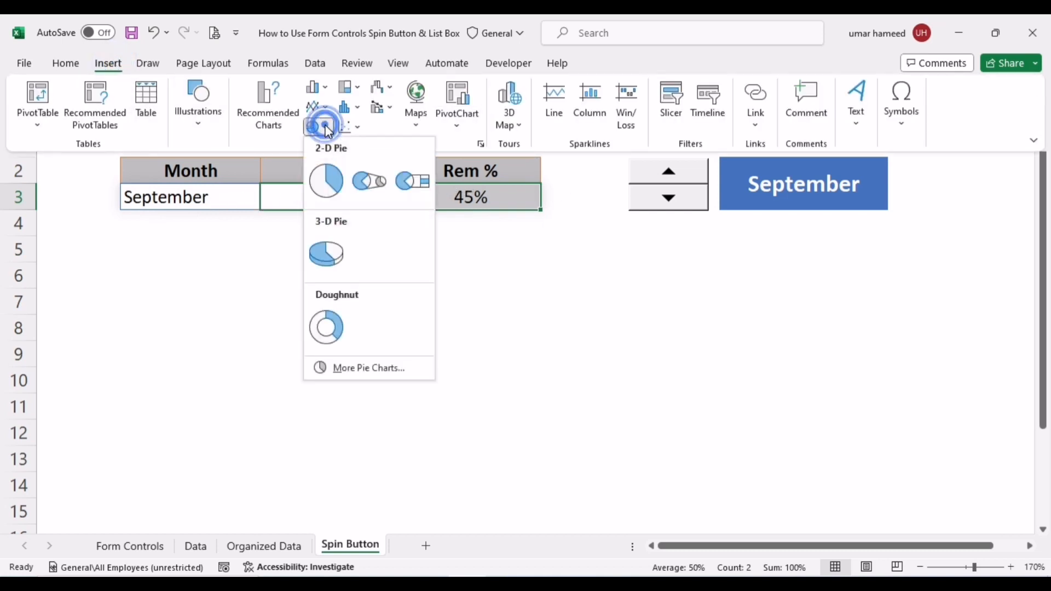
click(327, 329)
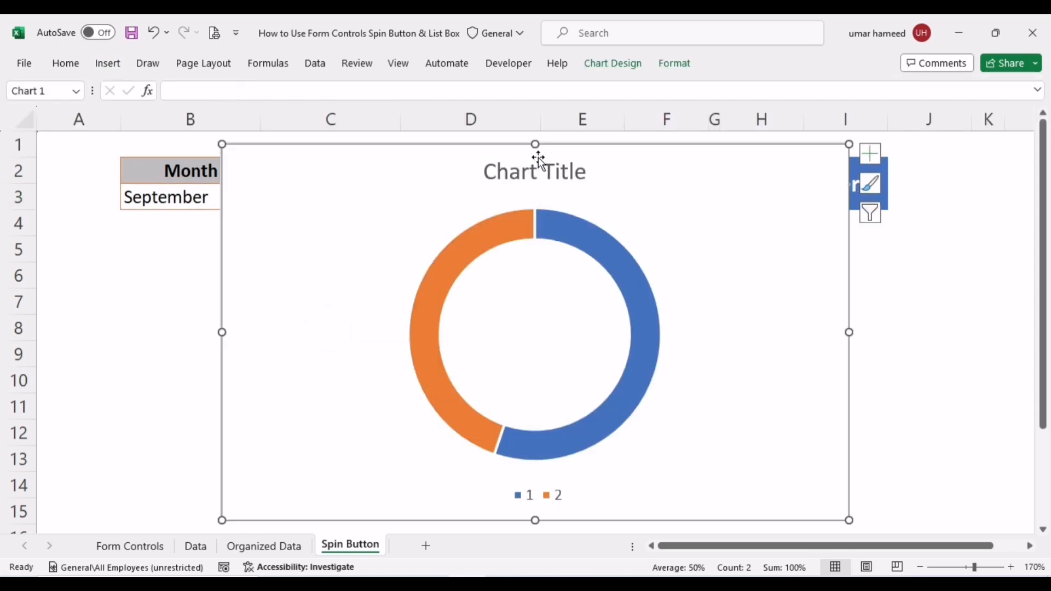
drag(484, 147, 355, 227)
Remove the chart title and the legend from the doughnut chart.
click(740, 235)
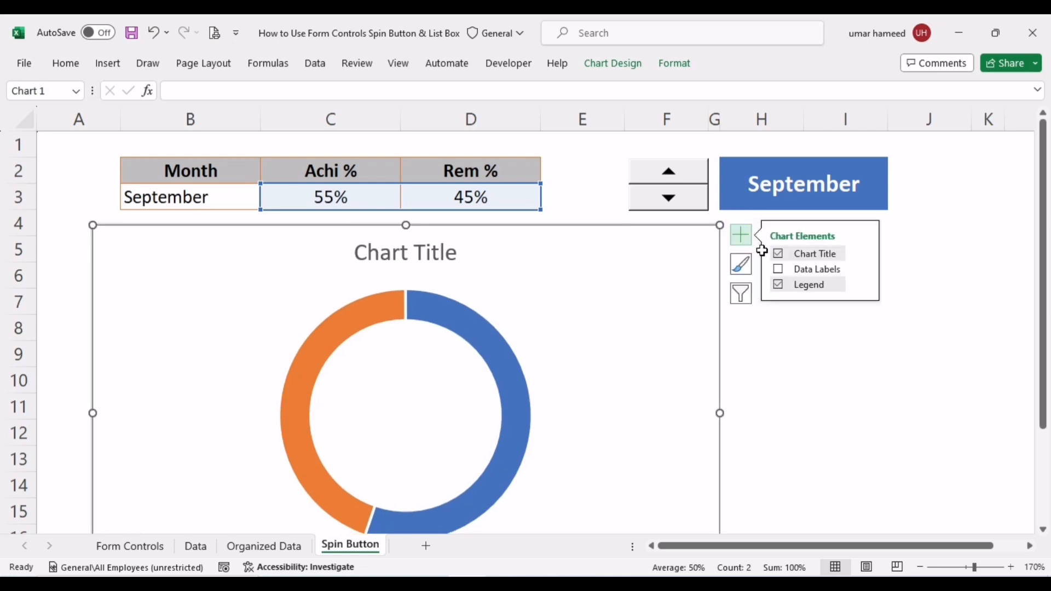
click(778, 254)
click(778, 285)
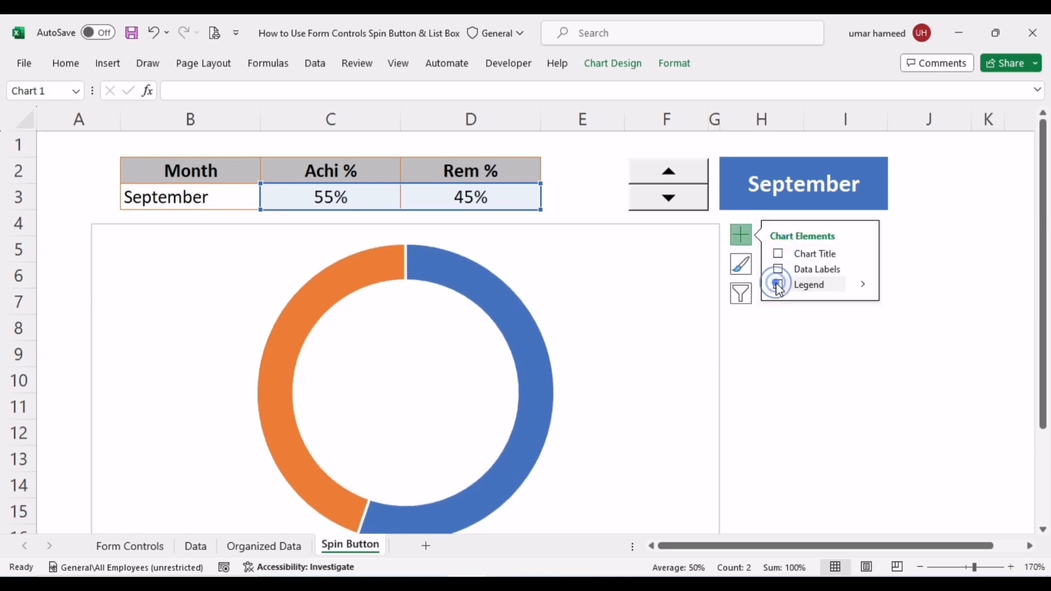
Format the doughnut chart's area with no fill and no border line.
scroll(668, 293, down, 1)
right_click(664, 239)
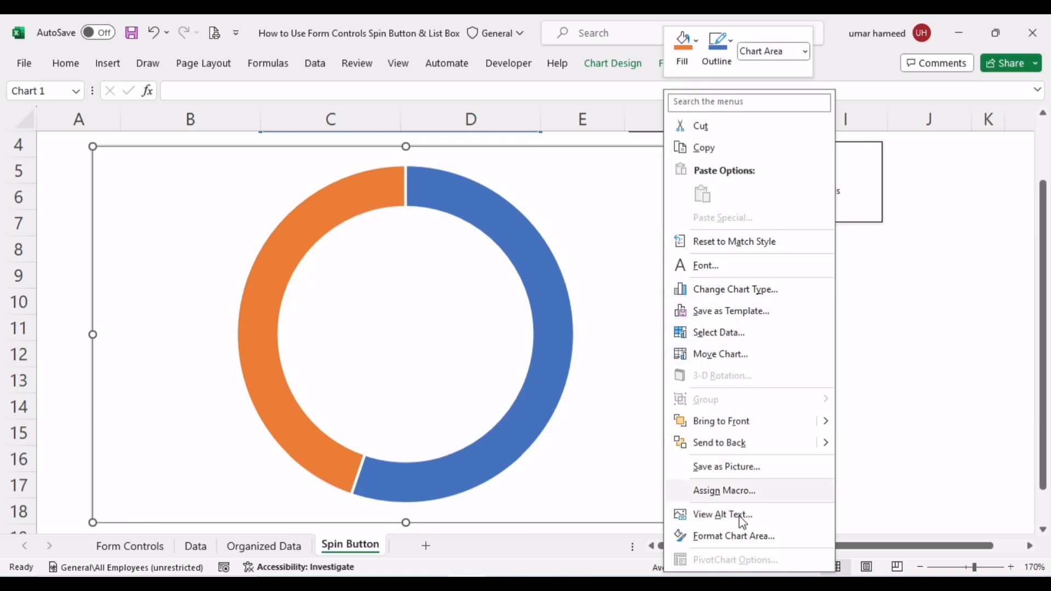
click(745, 536)
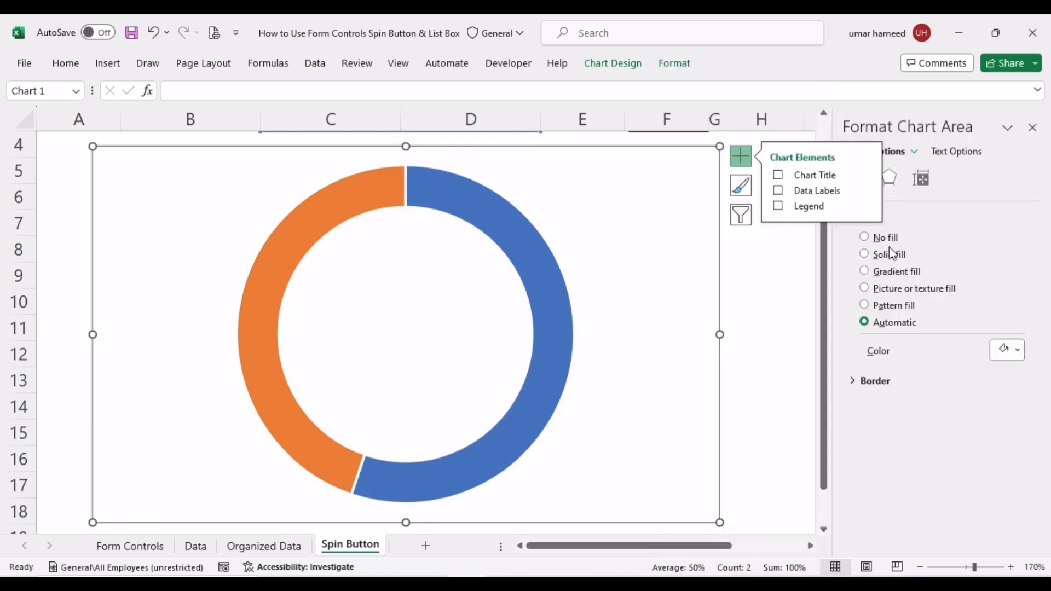
click(866, 238)
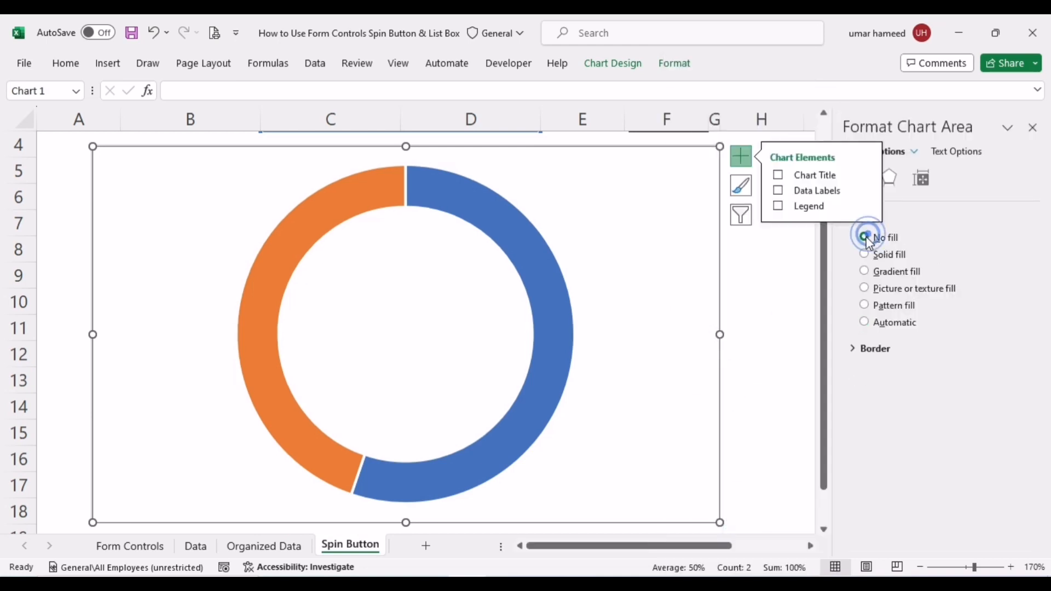
click(857, 352)
click(865, 373)
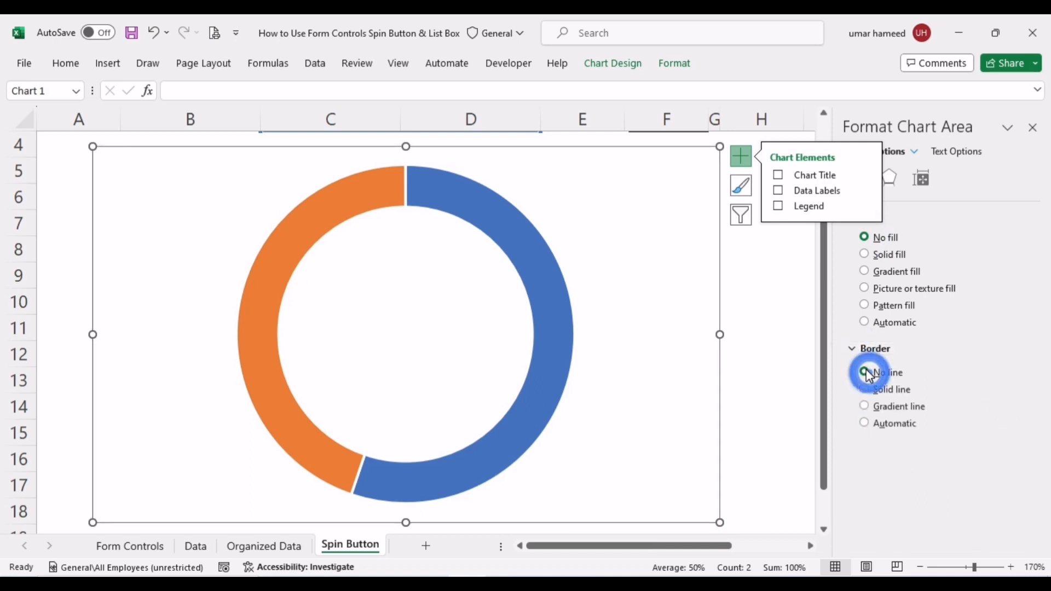
click(781, 333)
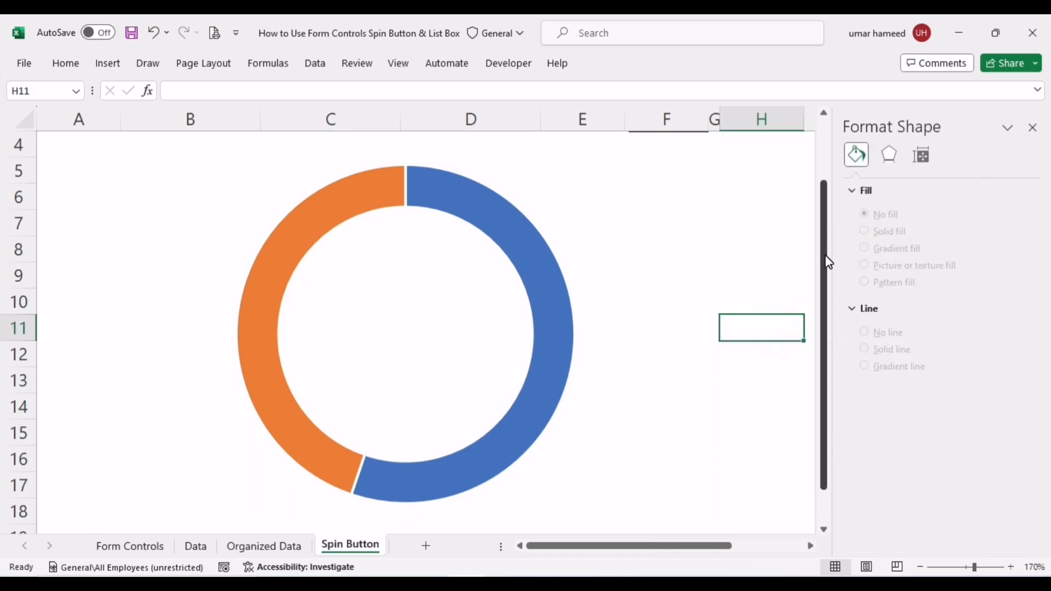
Shrink the doughnut chart so that it fits below the table, spanning about rows 5 to 12.
drag(825, 261, 833, 218)
click(474, 356)
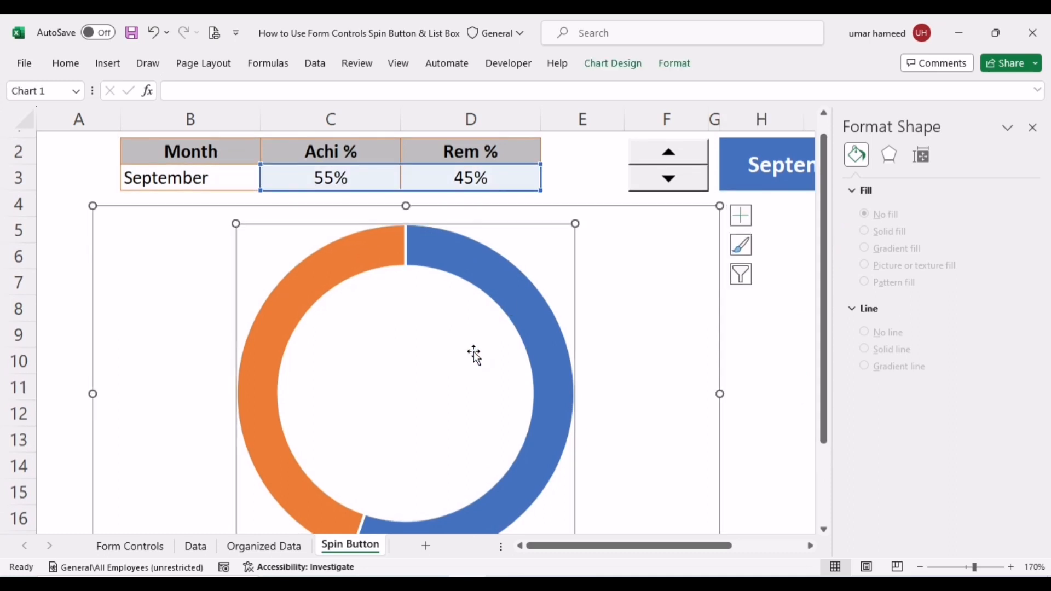
click(475, 355)
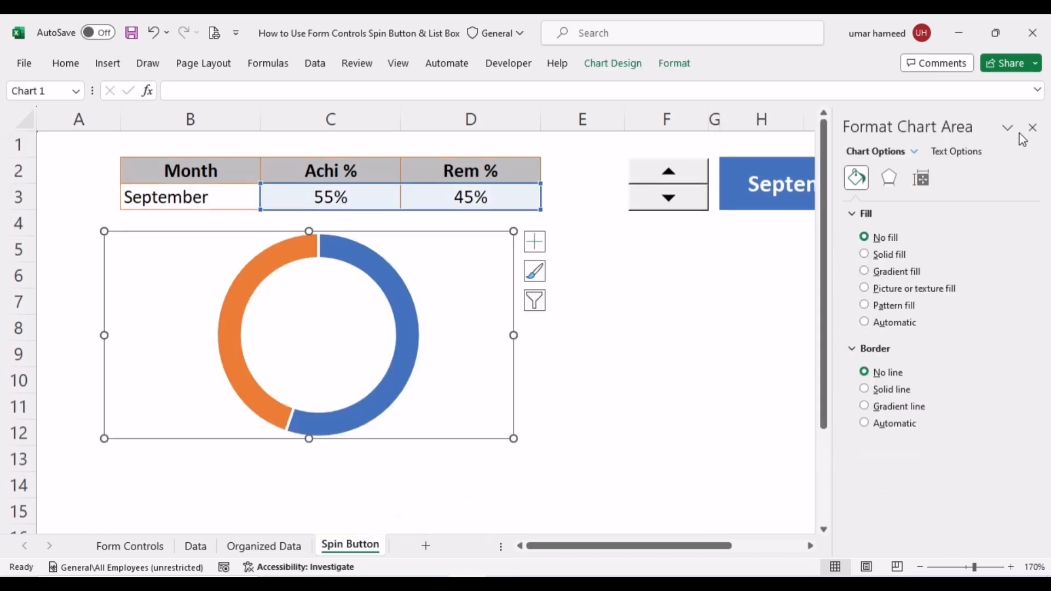
click(1033, 127)
Set the doughnut hole size of the chart's data series to 60%.
right_click(389, 295)
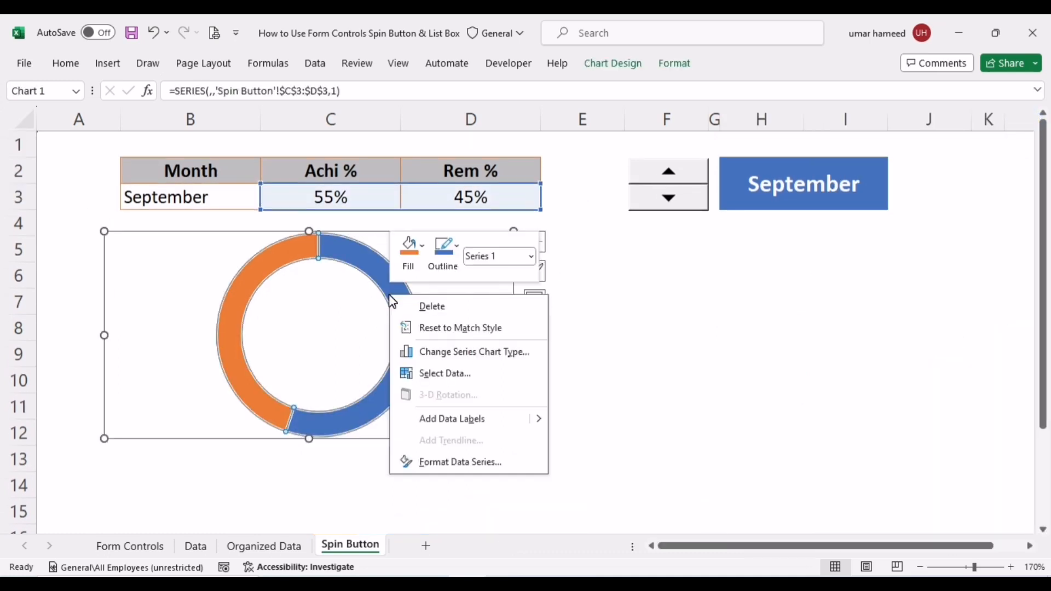
click(461, 464)
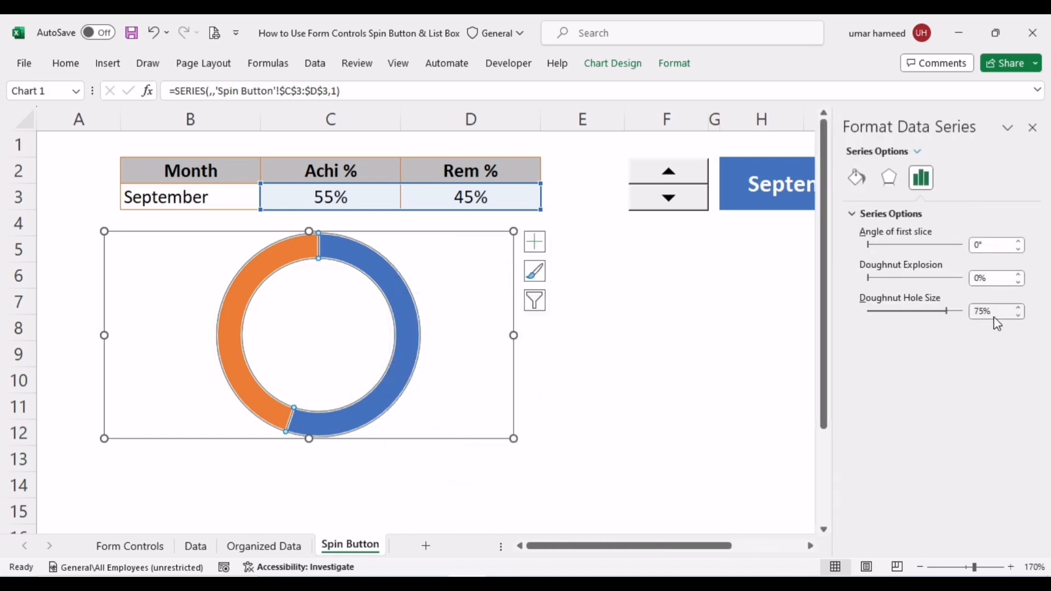
click(995, 313)
text(60)
key(Return)
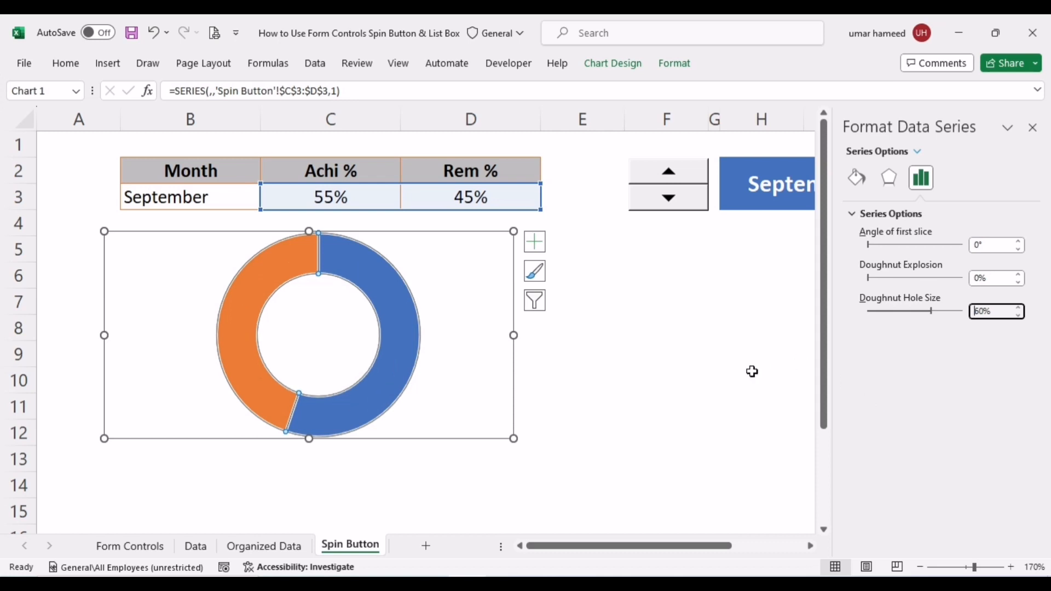
Remove the border line from the doughnut's data series.
click(857, 181)
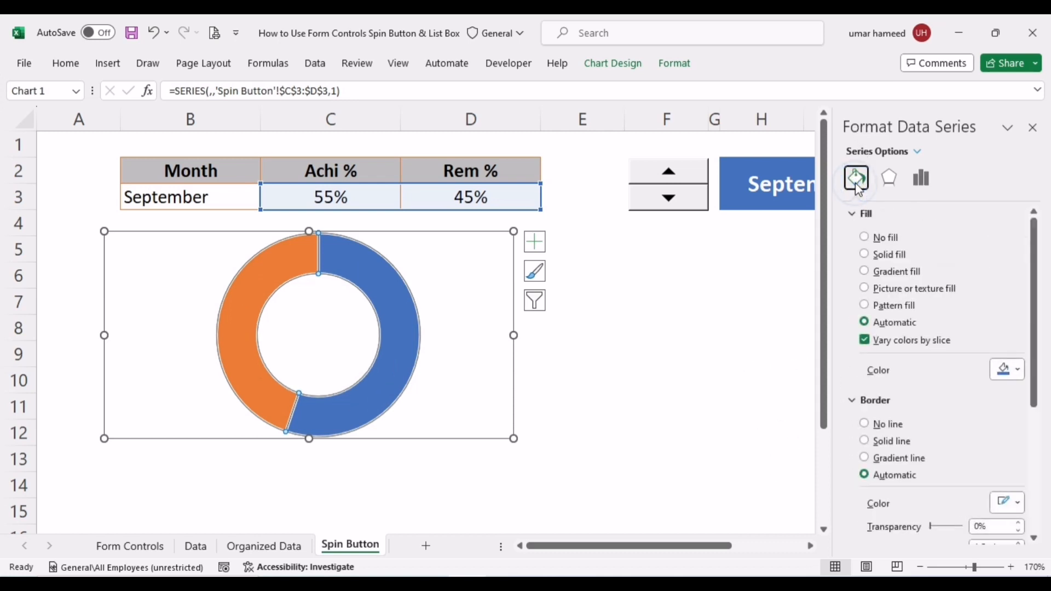
click(865, 424)
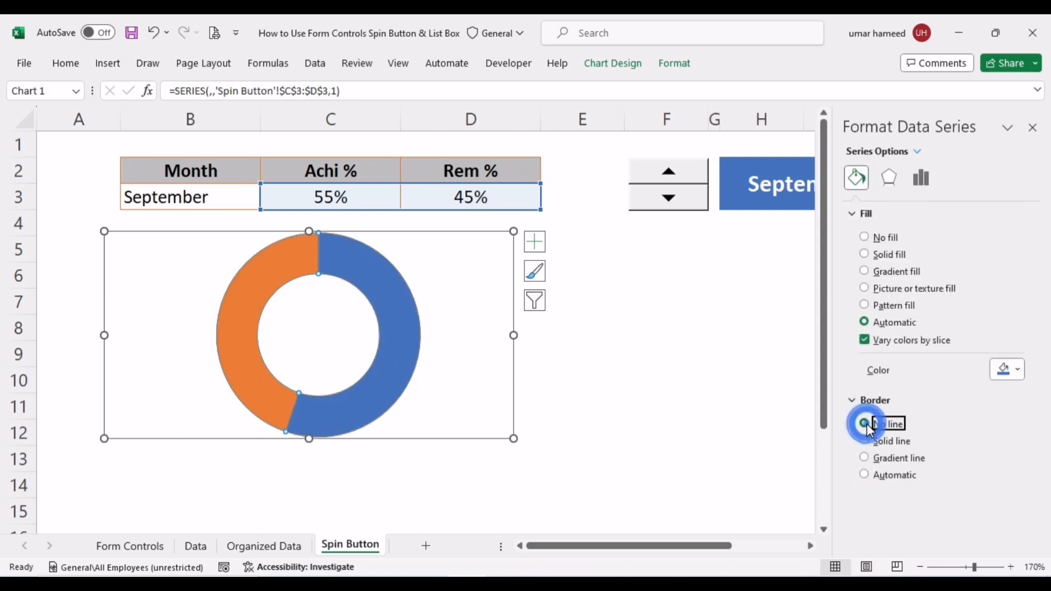
click(616, 353)
Fill the orange remaining-percentage slice with a light, finely dotted pattern, the fourth in the first pattern row.
click(284, 271)
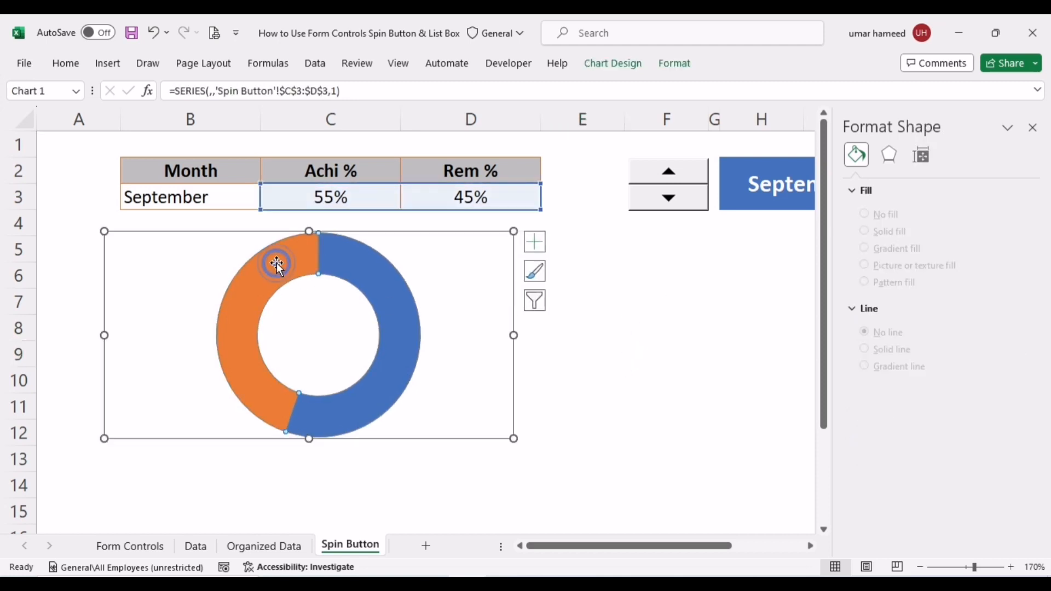
click(277, 265)
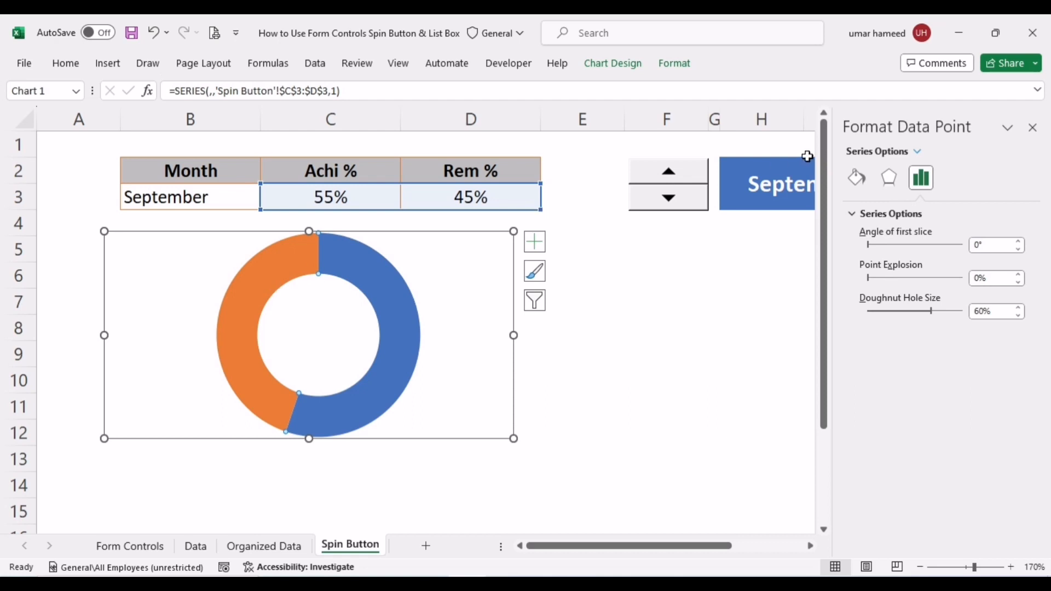
click(856, 177)
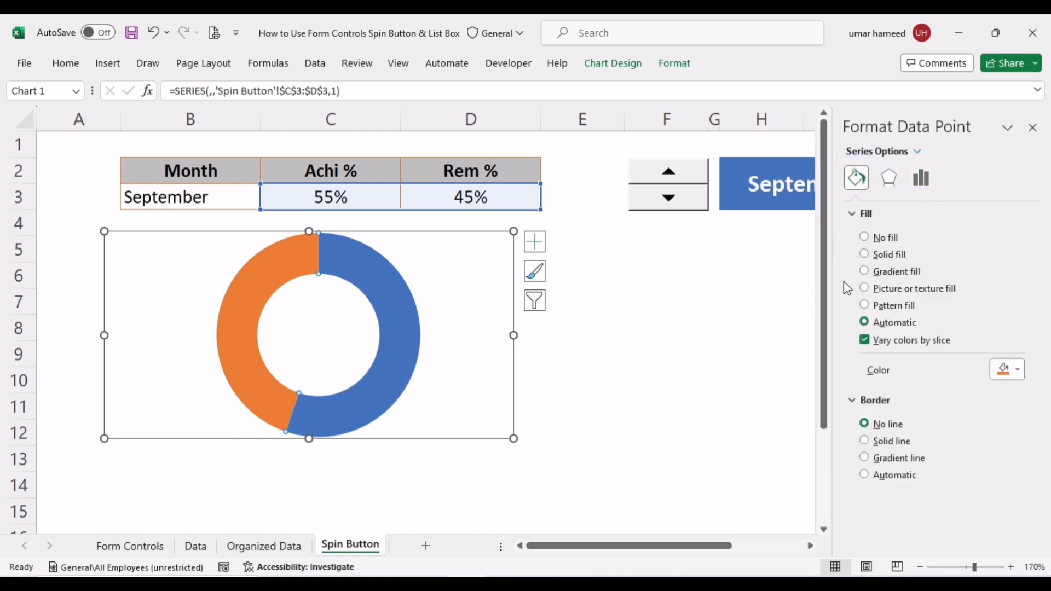
click(865, 288)
click(865, 271)
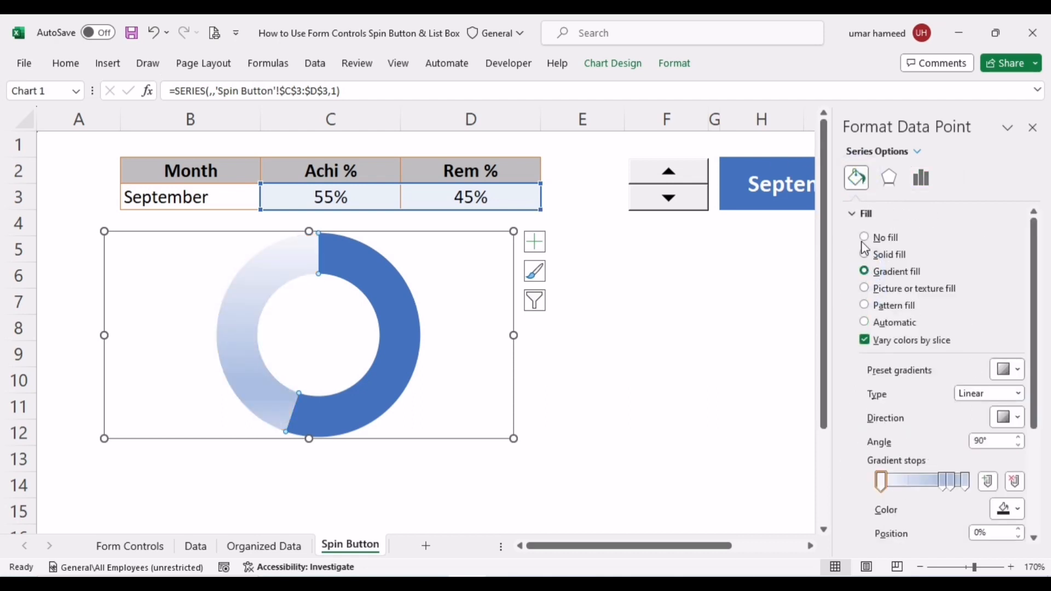
click(865, 305)
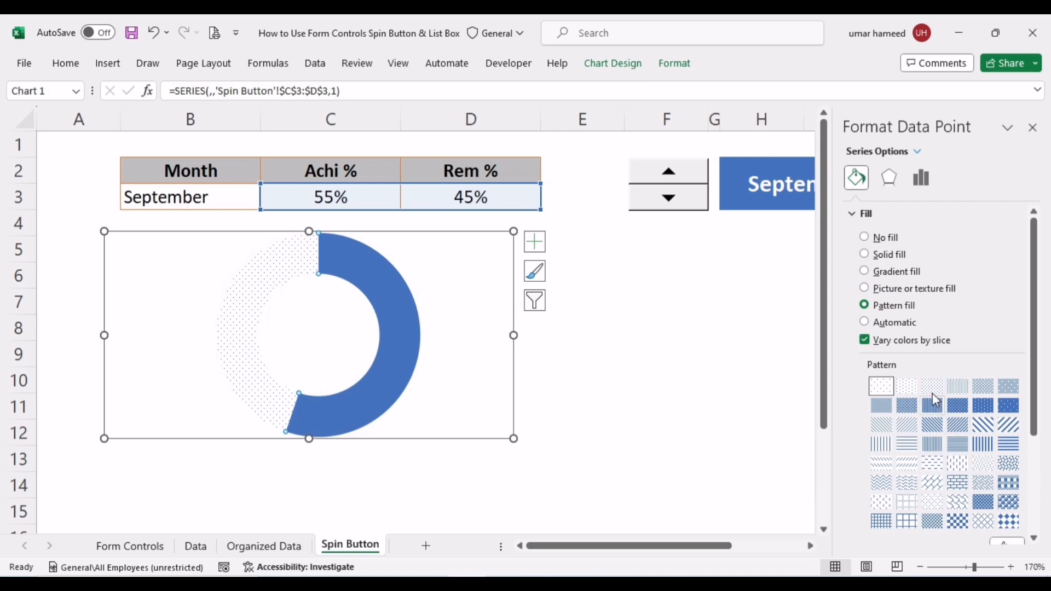
click(964, 386)
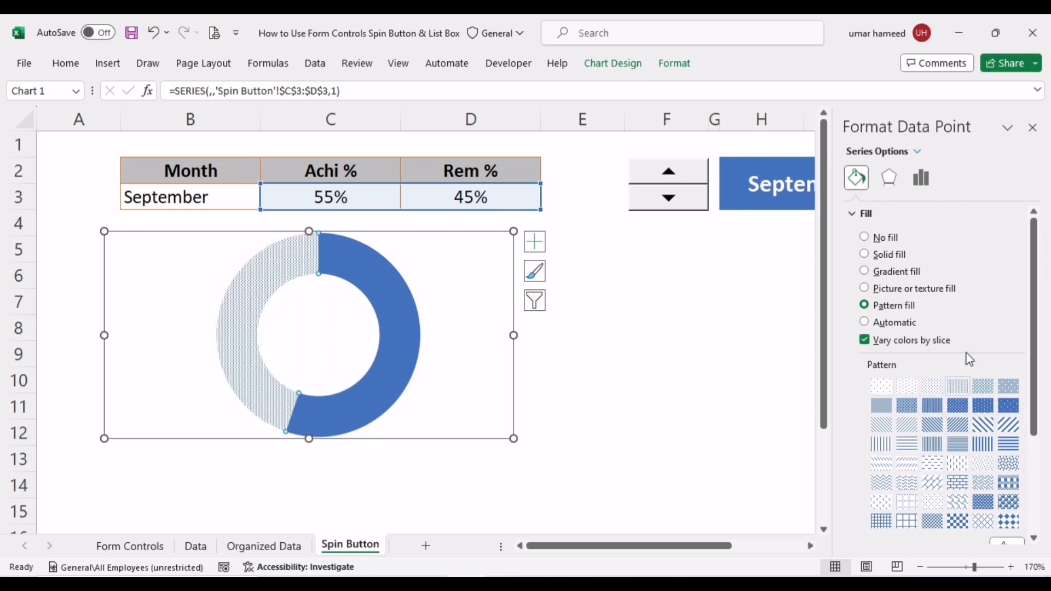
Fill the blue achieved-percentage slice with a dense blue dotted pattern, the fifth in the second pattern row.
click(403, 311)
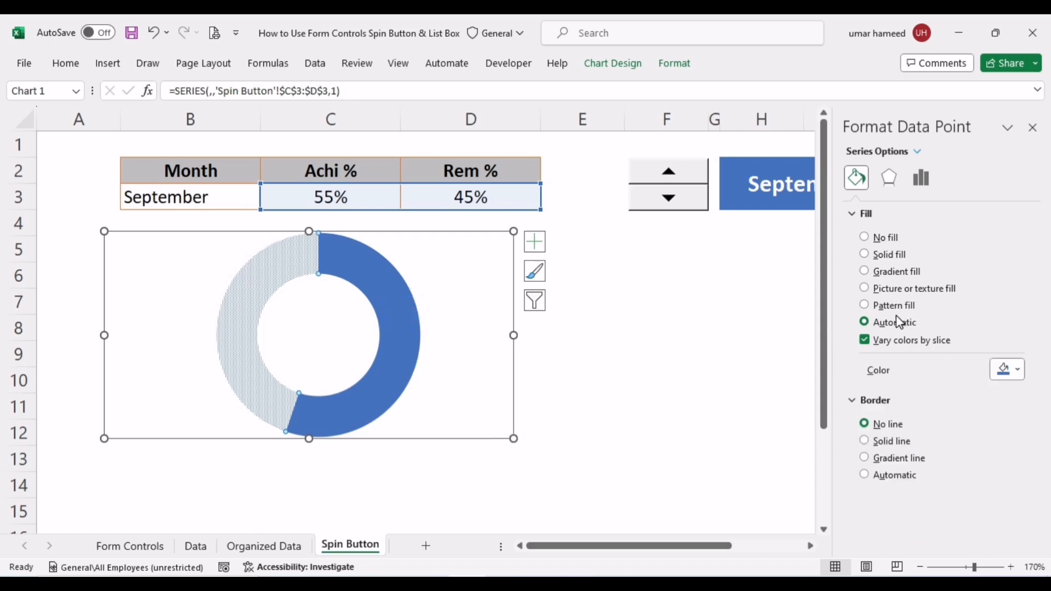
click(865, 305)
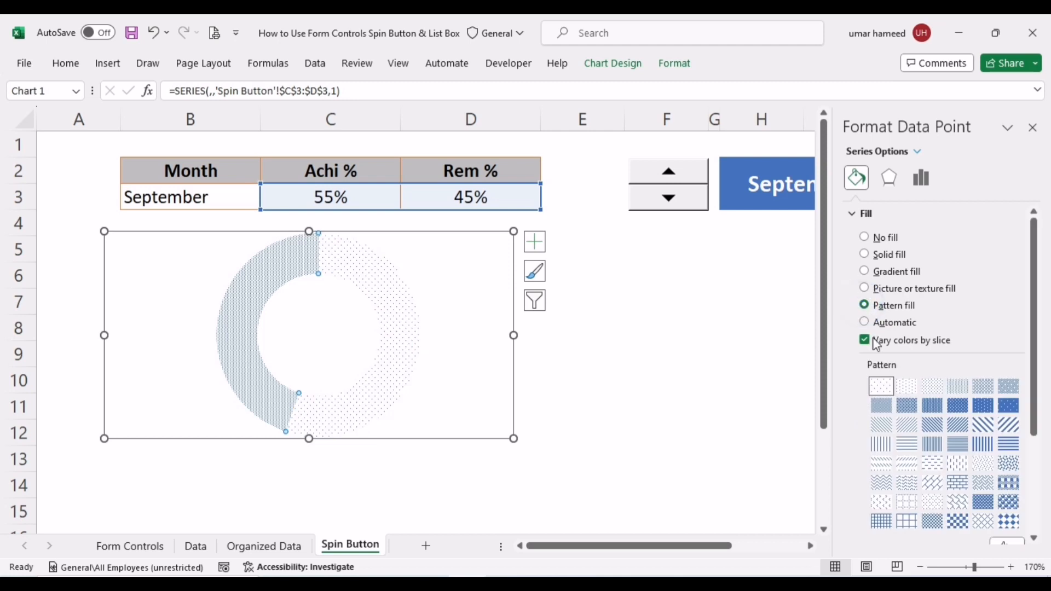
click(991, 409)
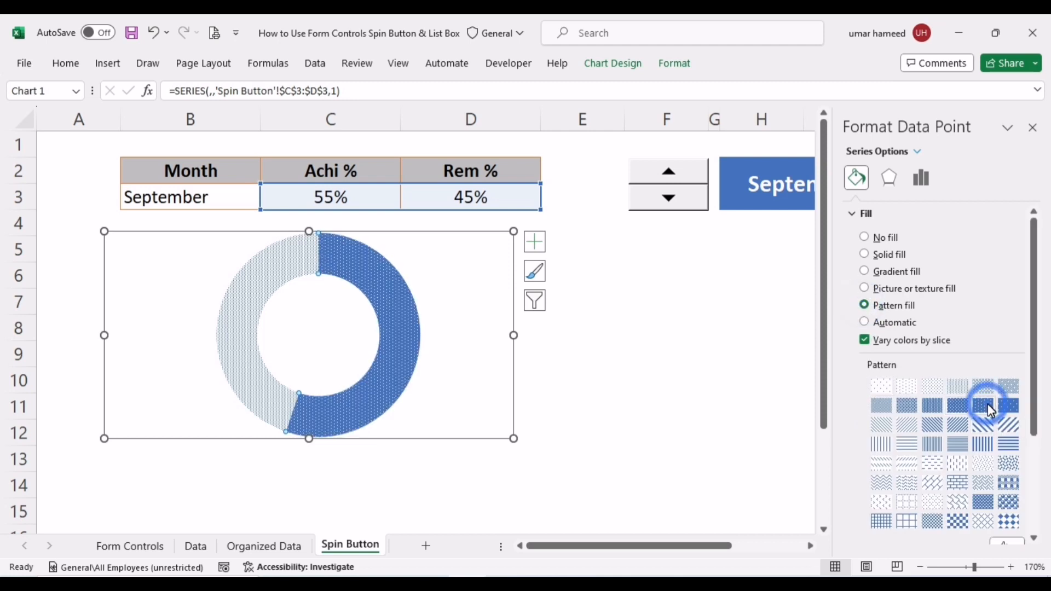
click(756, 428)
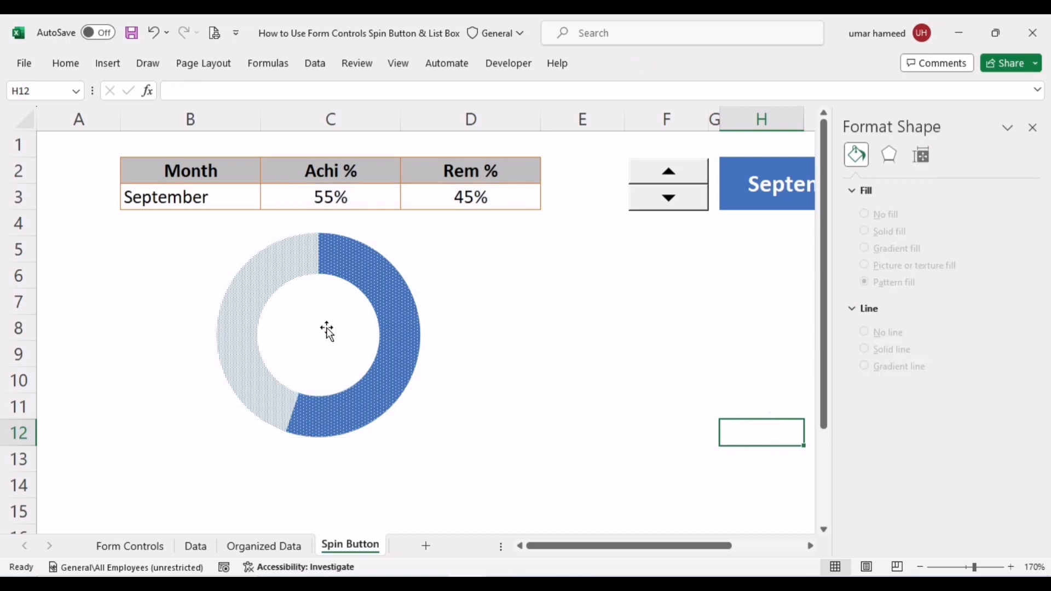
Insert a text box inside the doughnut's hole and link it to the achieved percentage with =$C$3.
click(115, 69)
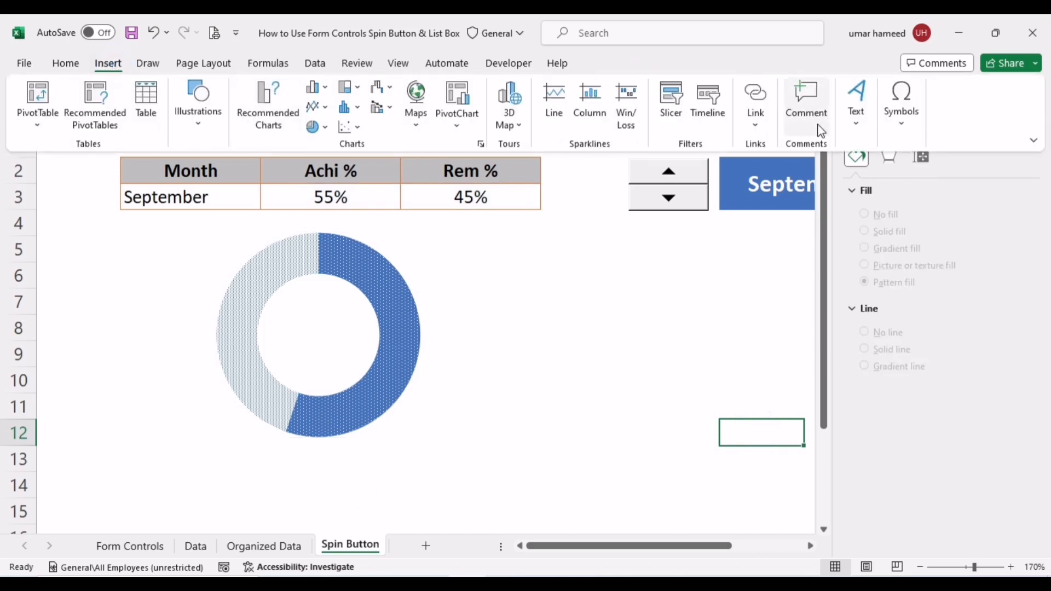
click(857, 111)
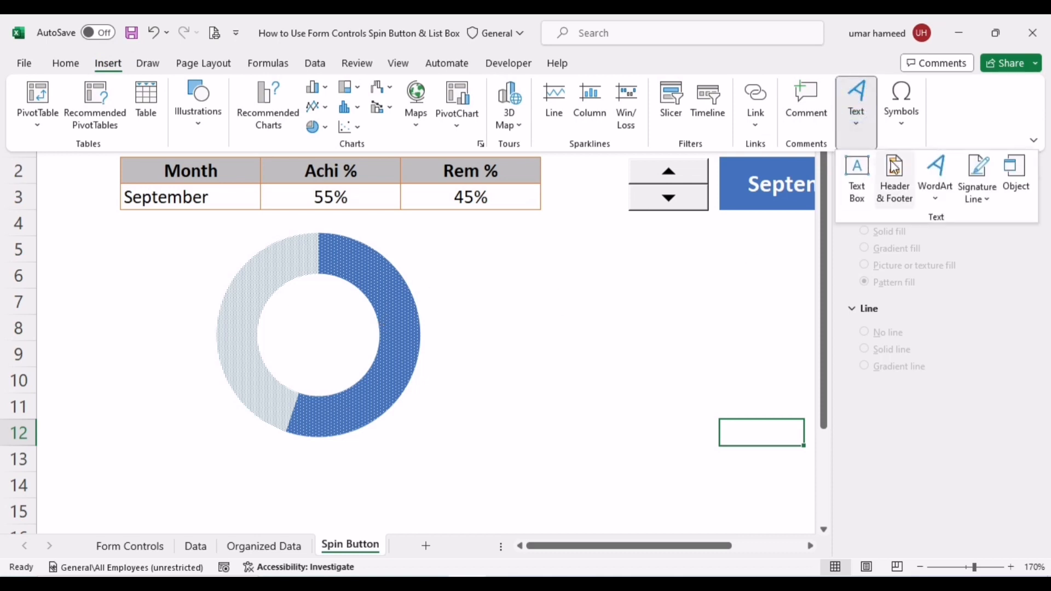
click(860, 180)
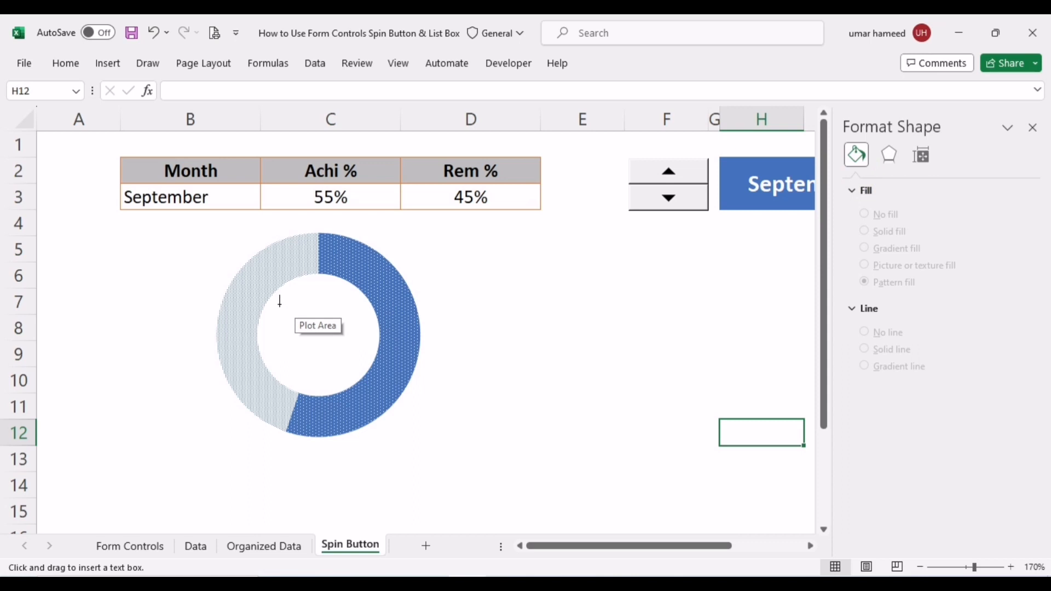
drag(278, 302, 359, 365)
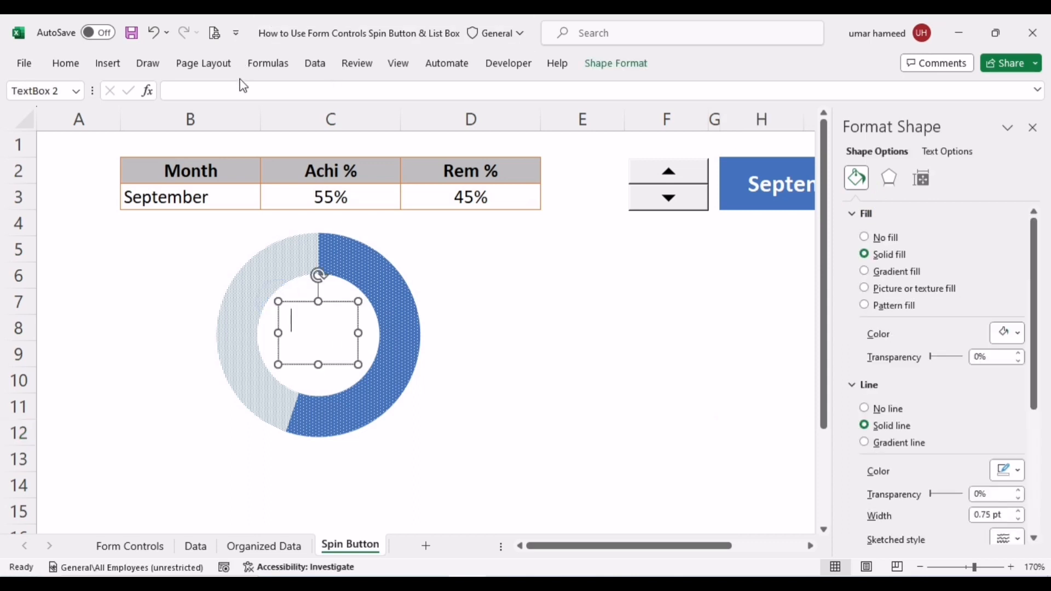
click(247, 93)
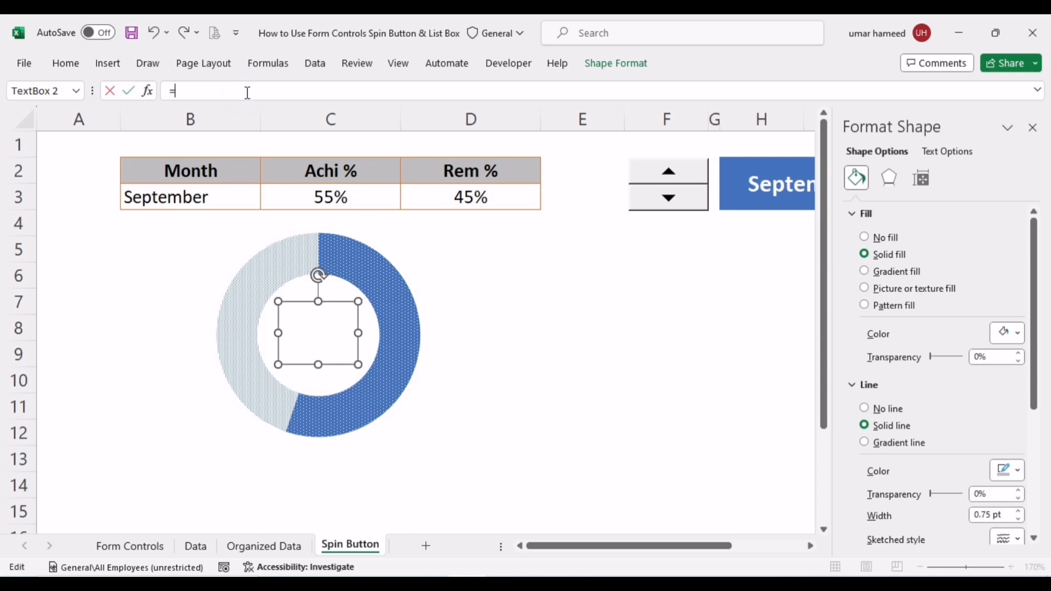
text(=)
click(310, 198)
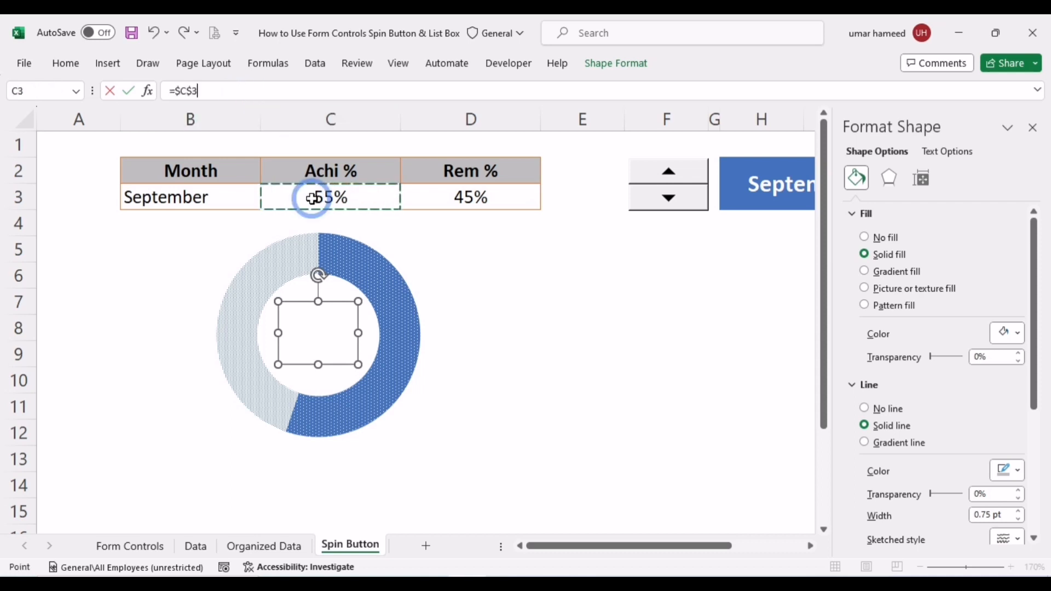
key(Return)
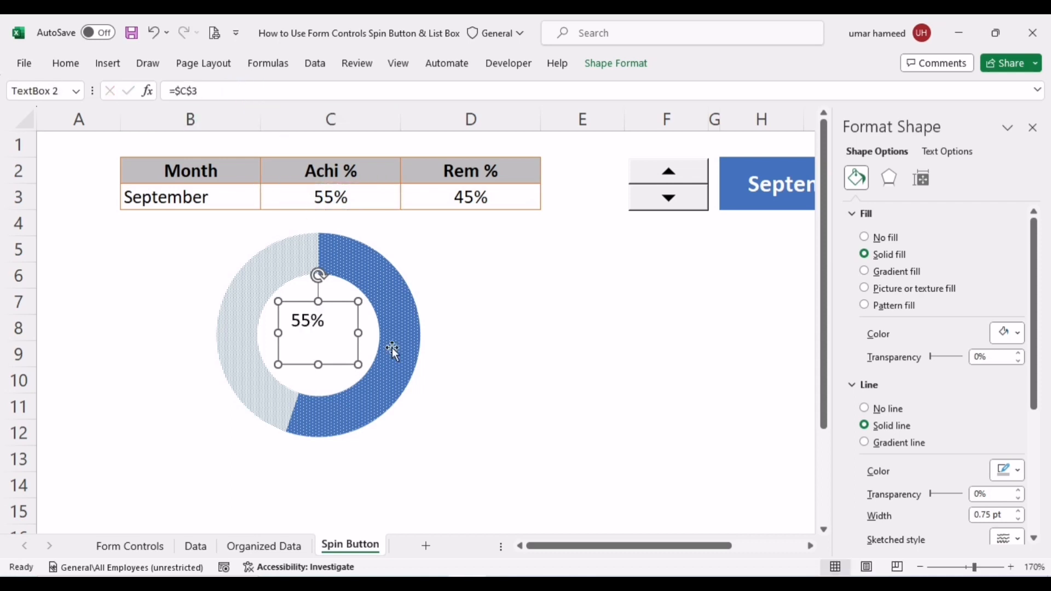
Centre the text box's percentage both vertically and horizontally.
click(66, 64)
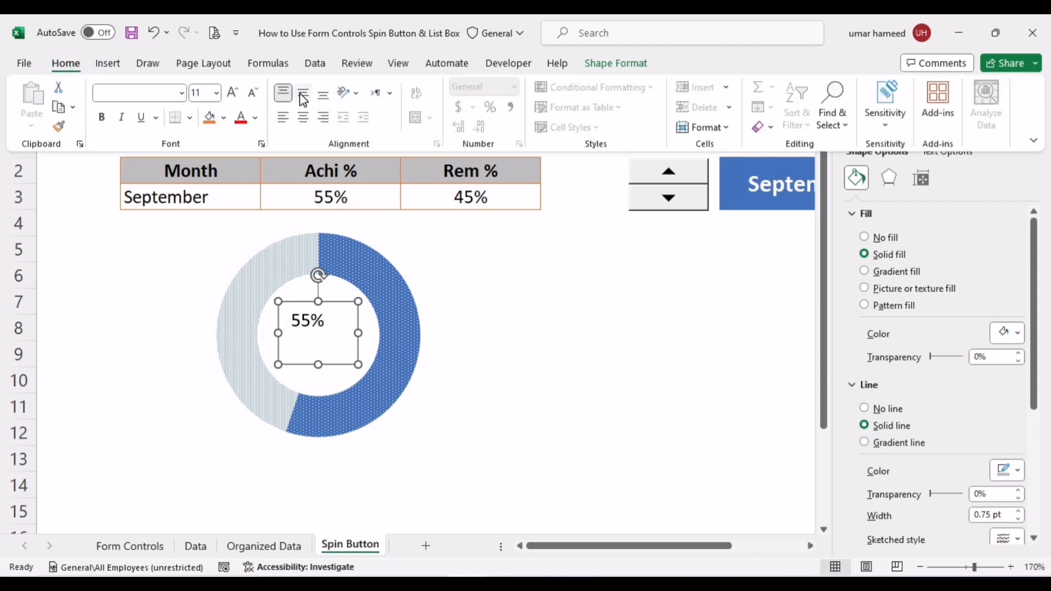
click(304, 97)
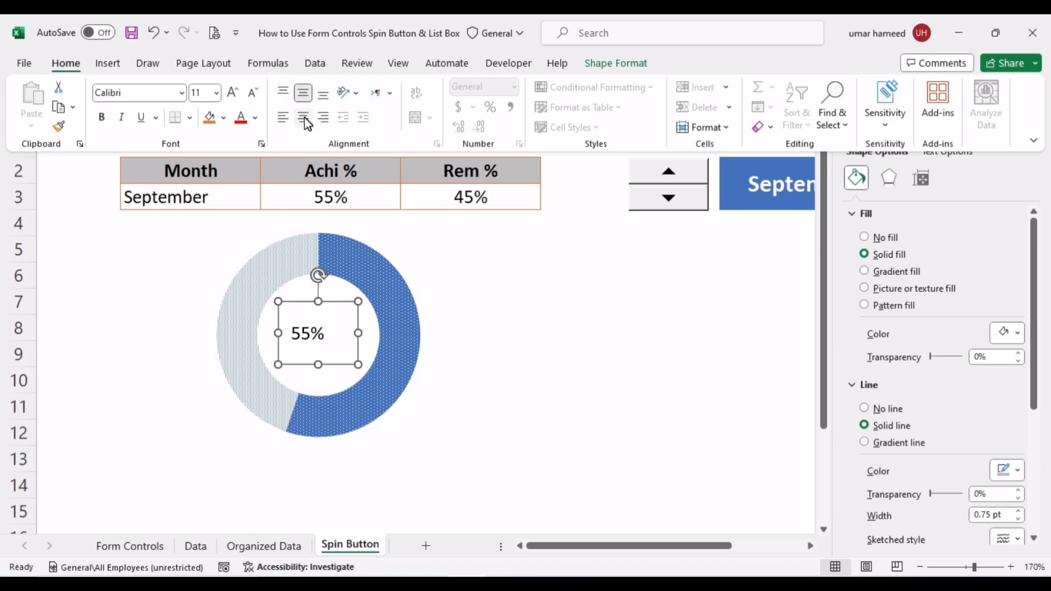
click(306, 118)
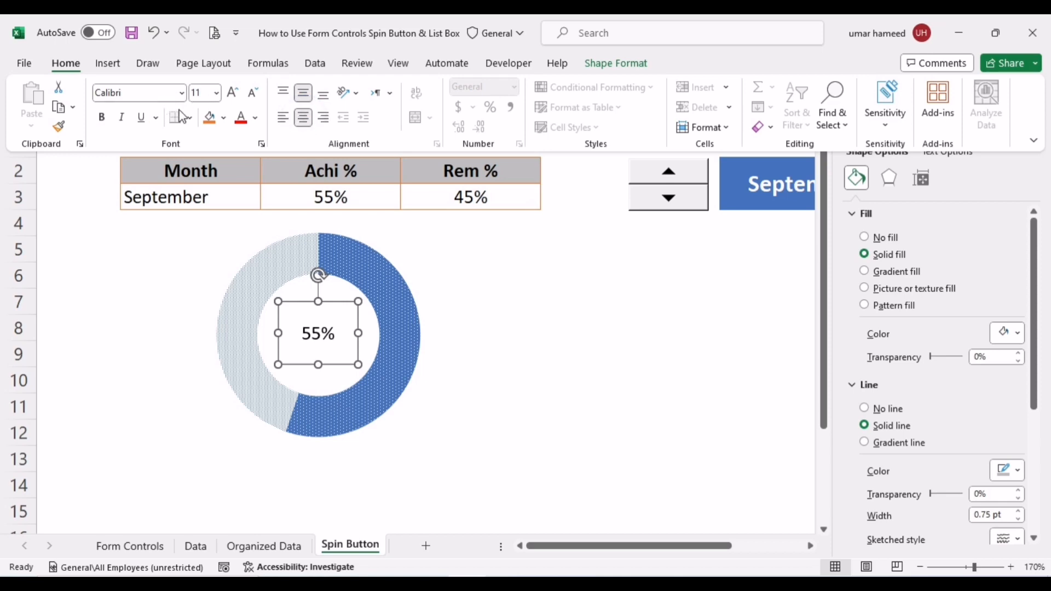
Make the text box's percentage bold, size 16 and blue.
click(101, 118)
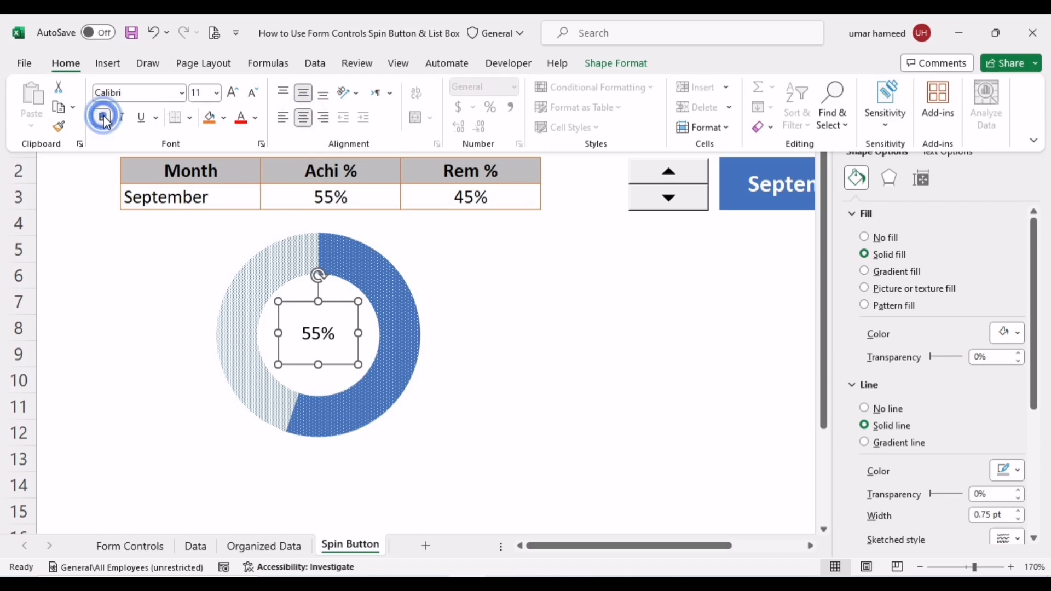
click(231, 94)
click(231, 94)
click(231, 94)
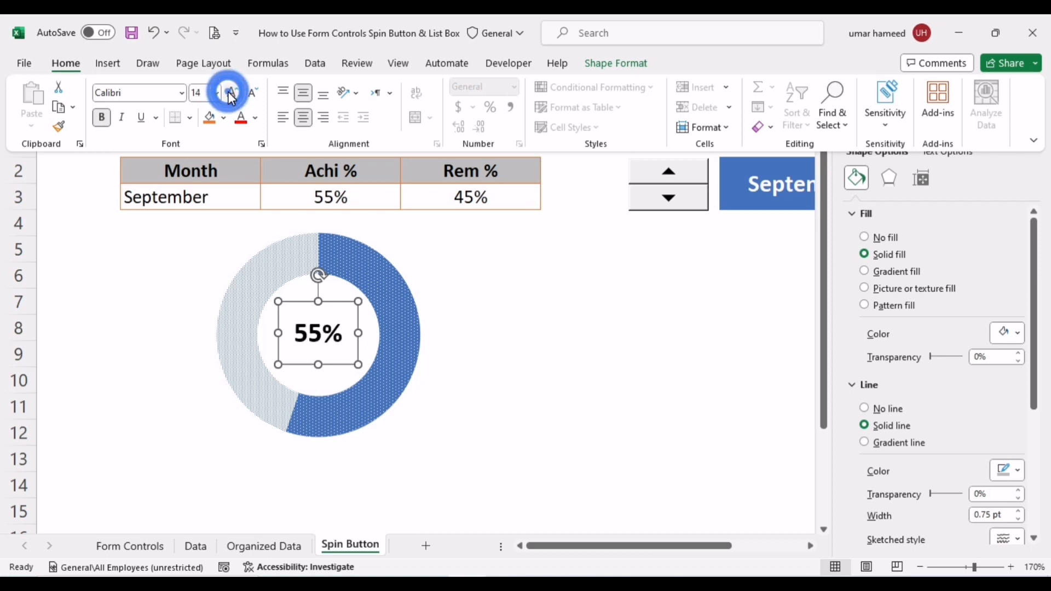
click(255, 124)
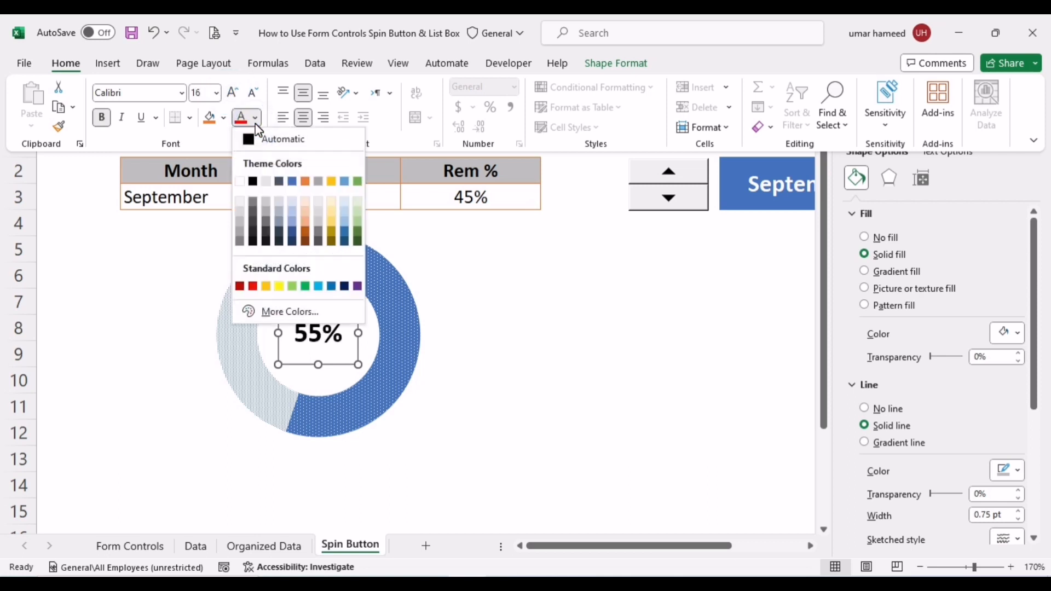
click(291, 181)
click(535, 375)
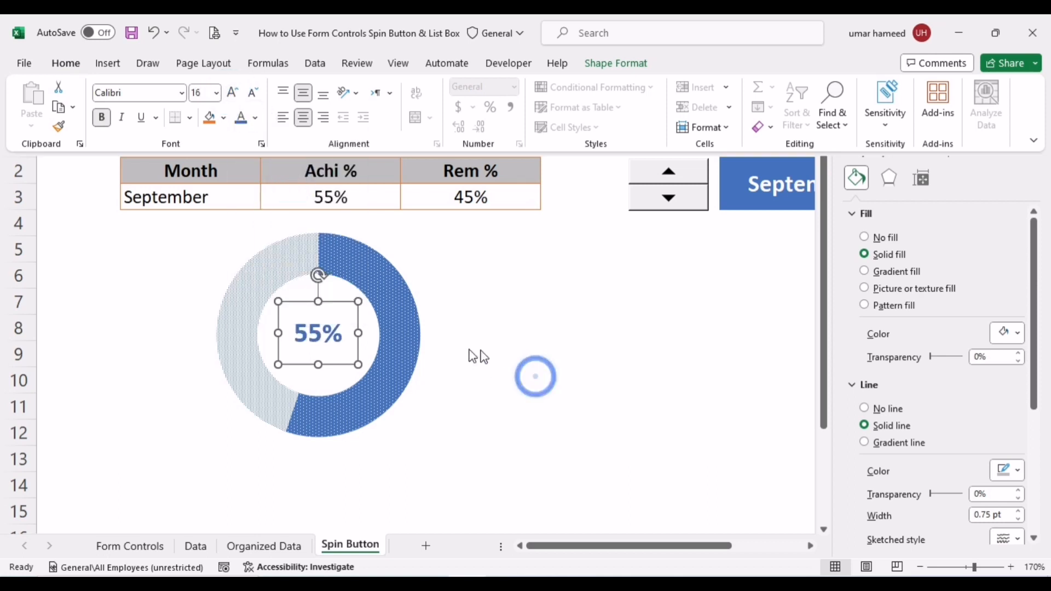
click(474, 327)
Format the percentage text box with no outline and no fill.
click(349, 305)
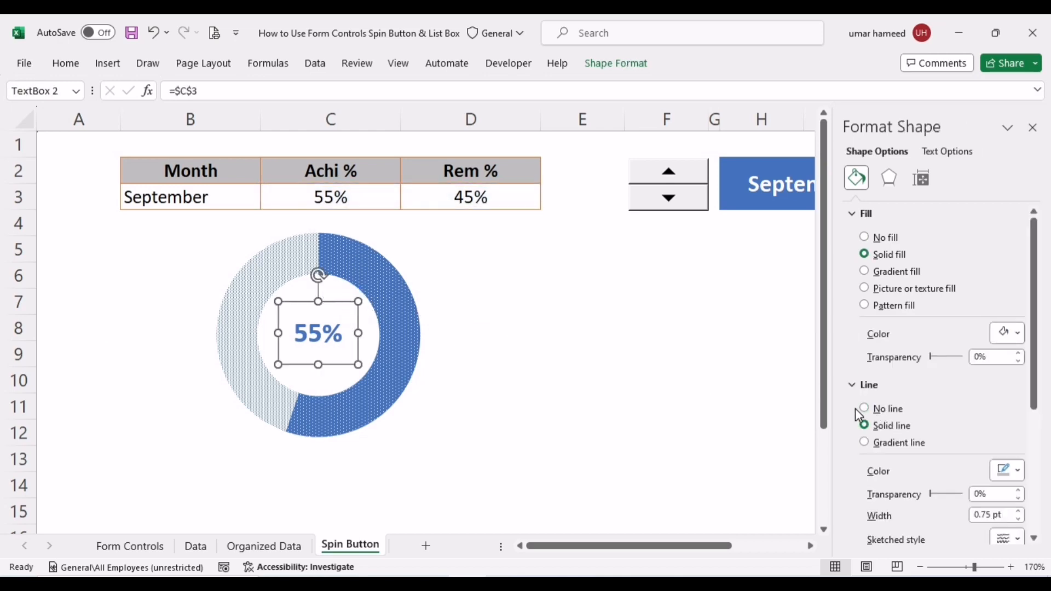
click(865, 409)
click(865, 238)
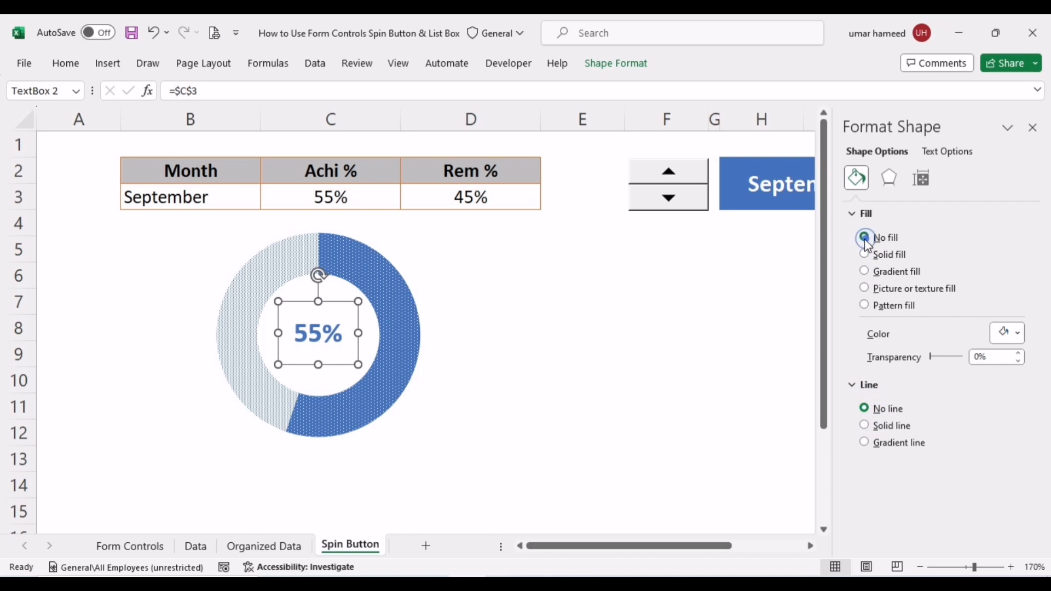
click(639, 370)
Insert a text box directly below the doughnut chart and link it to the month cell with =$B$3.
click(302, 459)
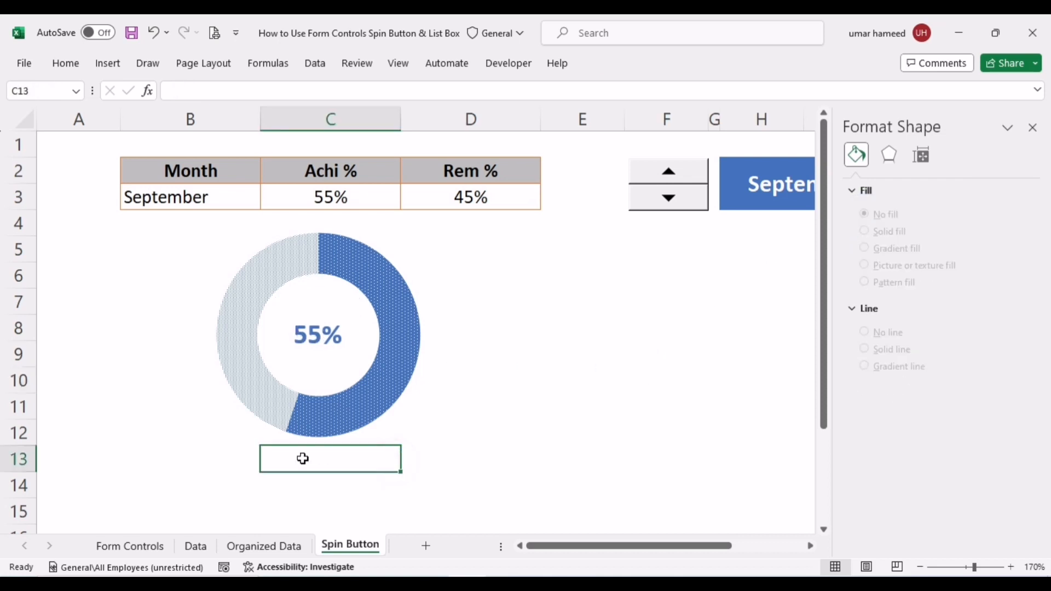
click(108, 64)
click(854, 105)
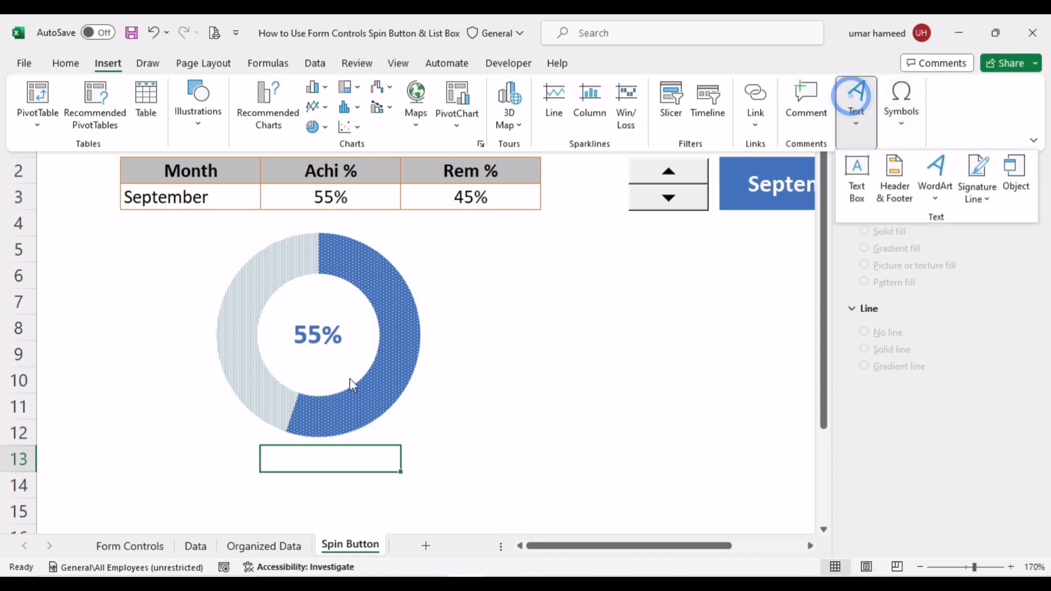
click(241, 458)
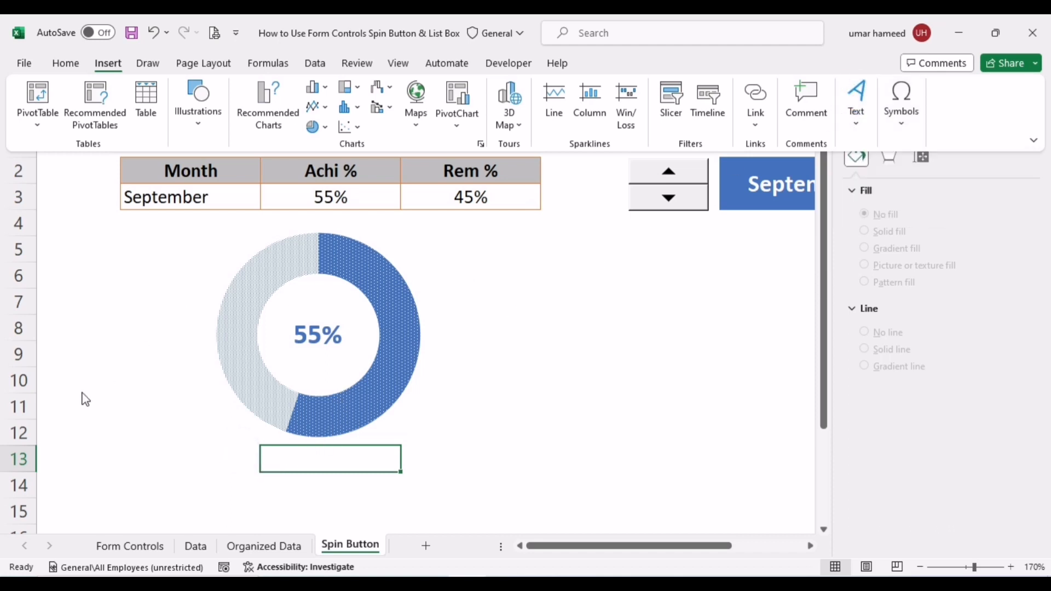
click(519, 444)
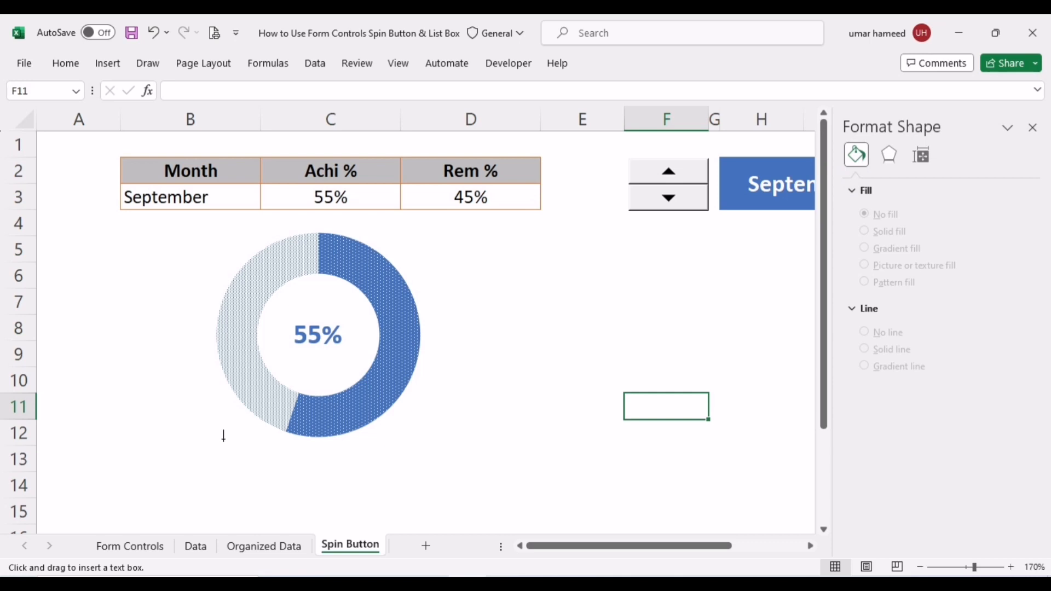
drag(223, 438, 415, 488)
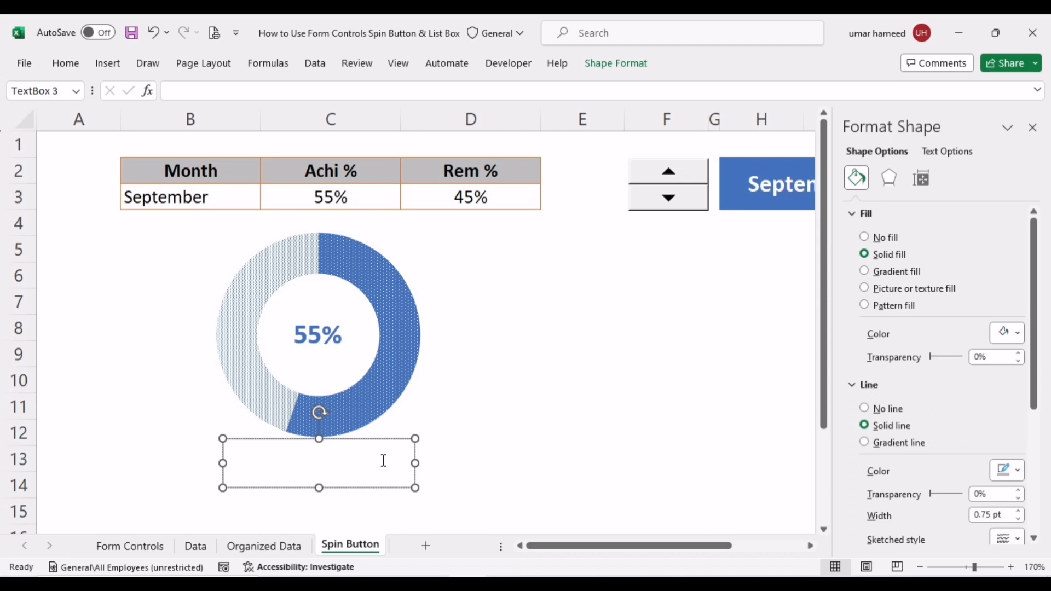
click(282, 91)
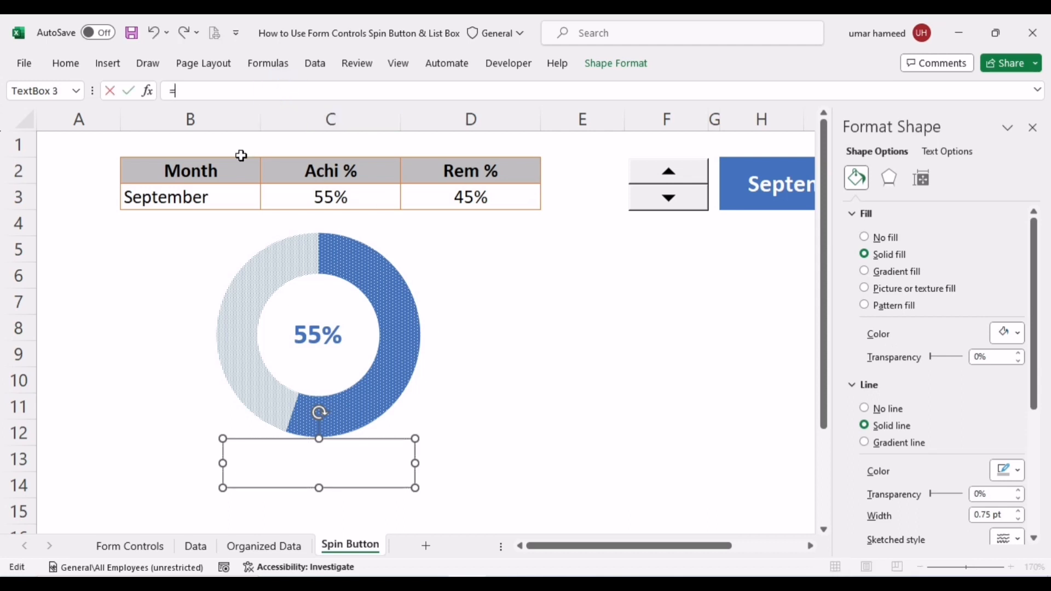
click(224, 189)
key(Return)
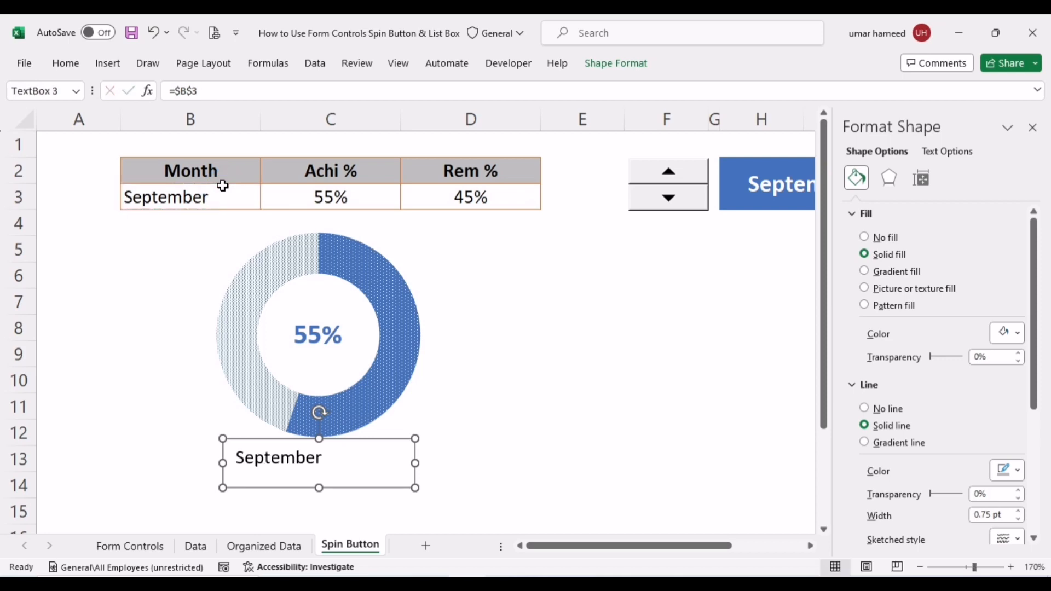
Make the month text below the doughnut bold and centre it vertically and horizontally in its text box.
click(64, 64)
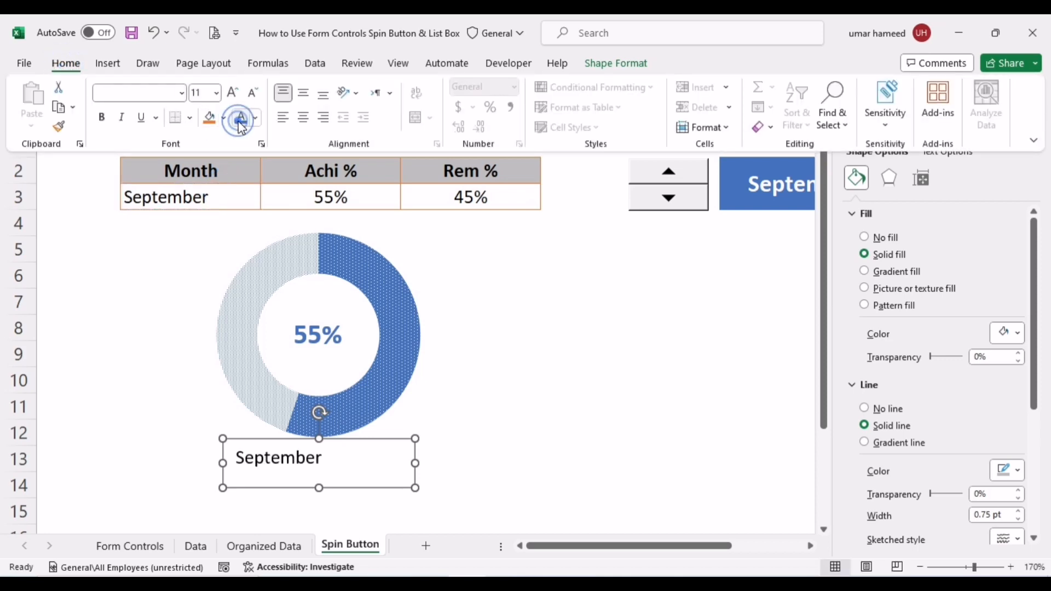
click(103, 118)
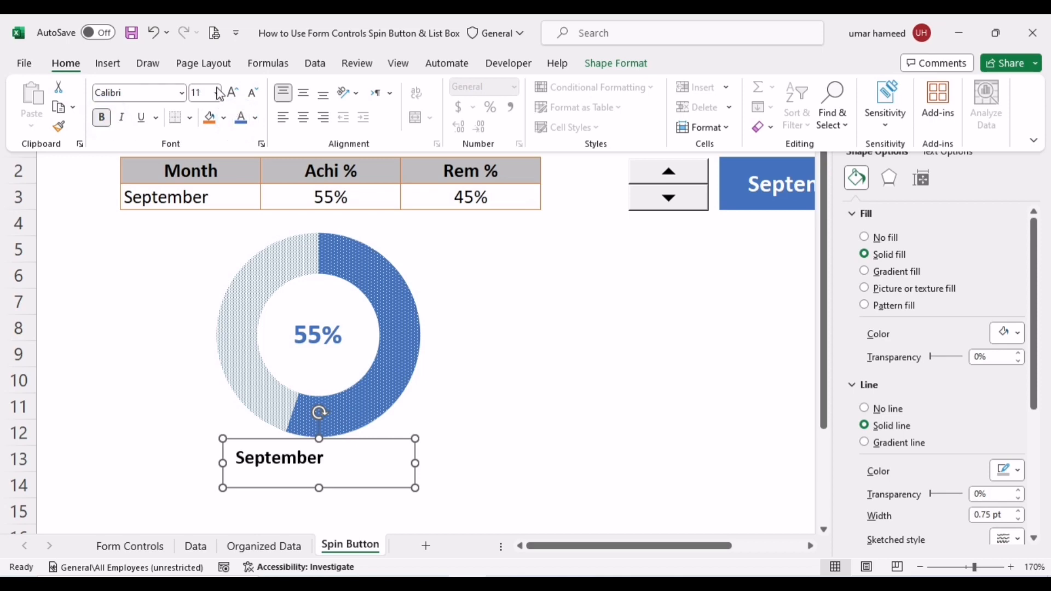
click(302, 94)
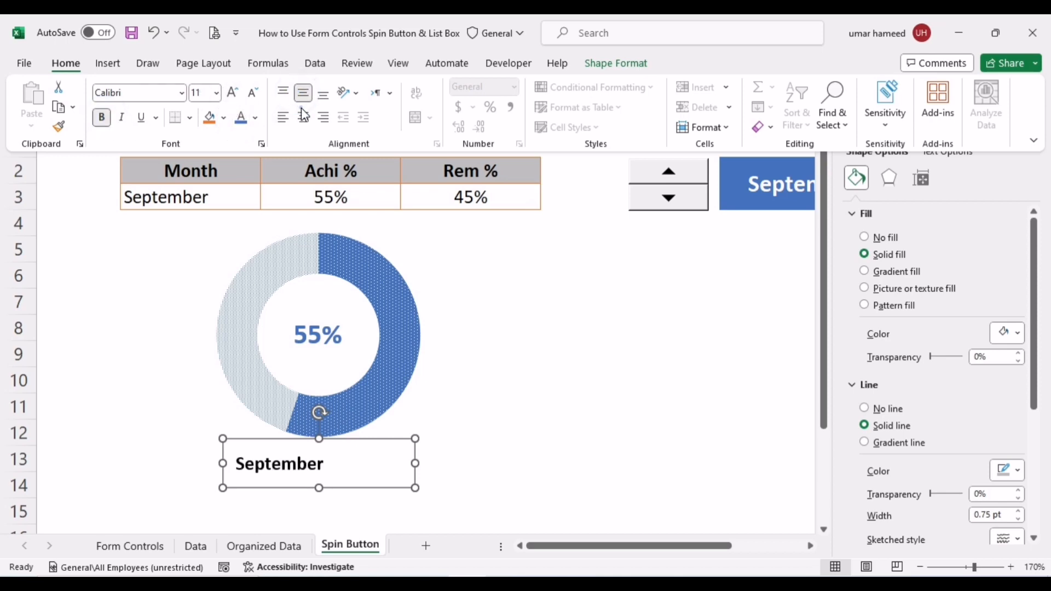
click(302, 116)
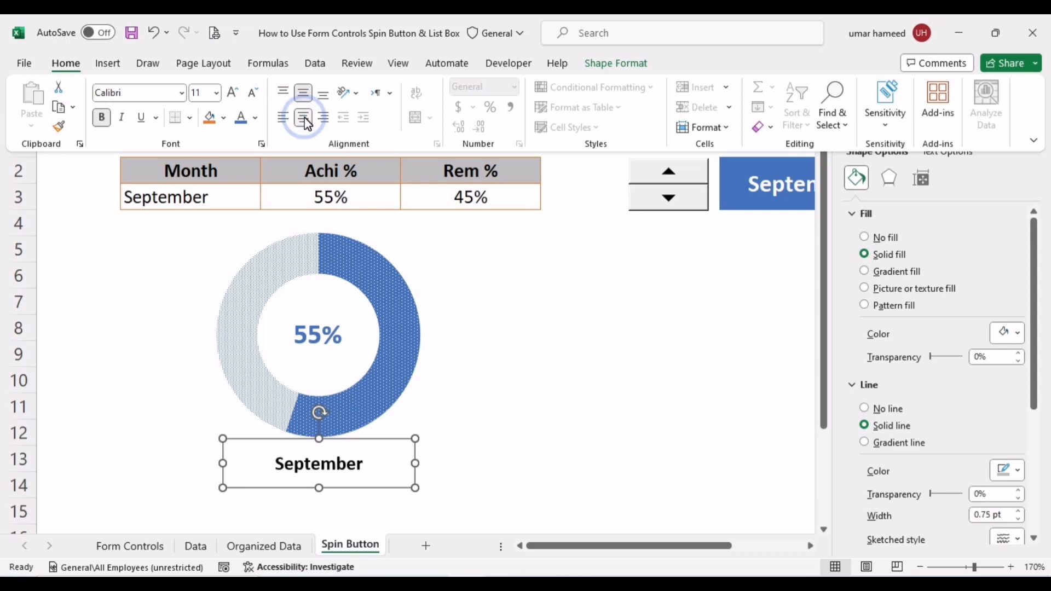
Colour the month text blue and enlarge its font by four size increments.
click(243, 123)
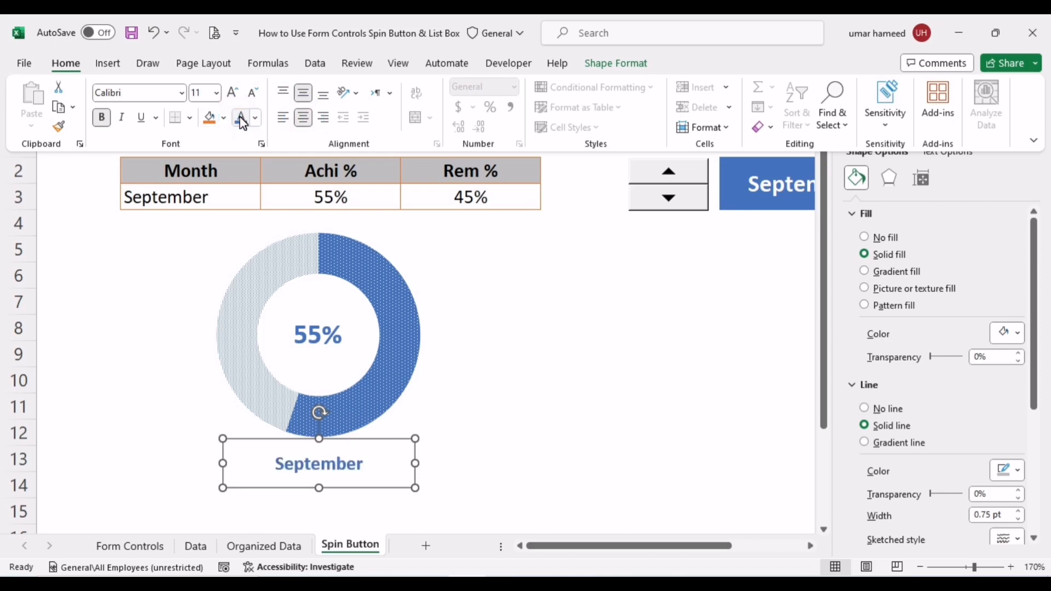
click(231, 93)
click(231, 93)
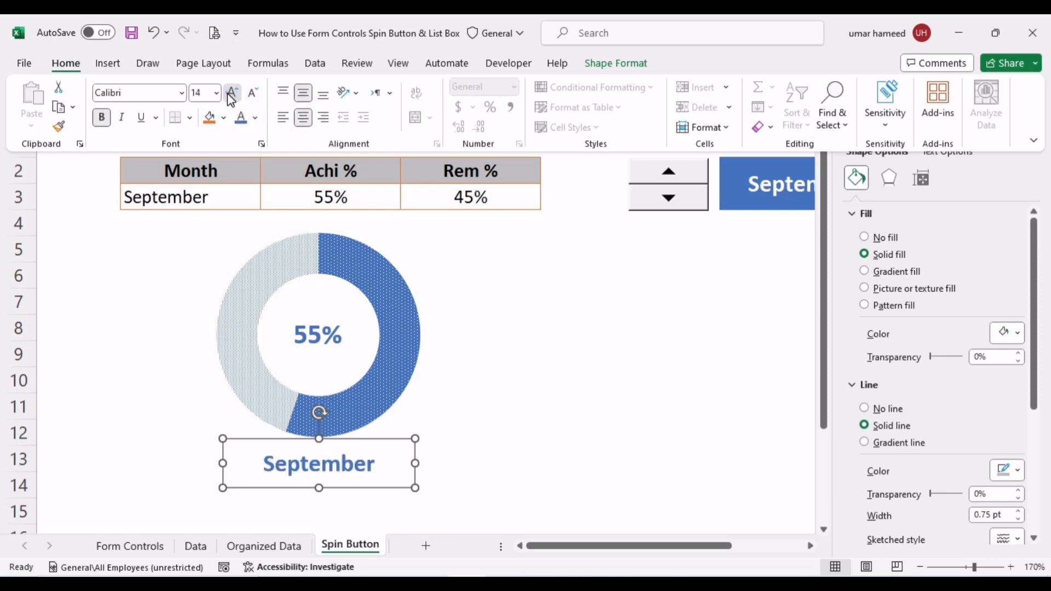
click(230, 93)
click(230, 93)
click(603, 335)
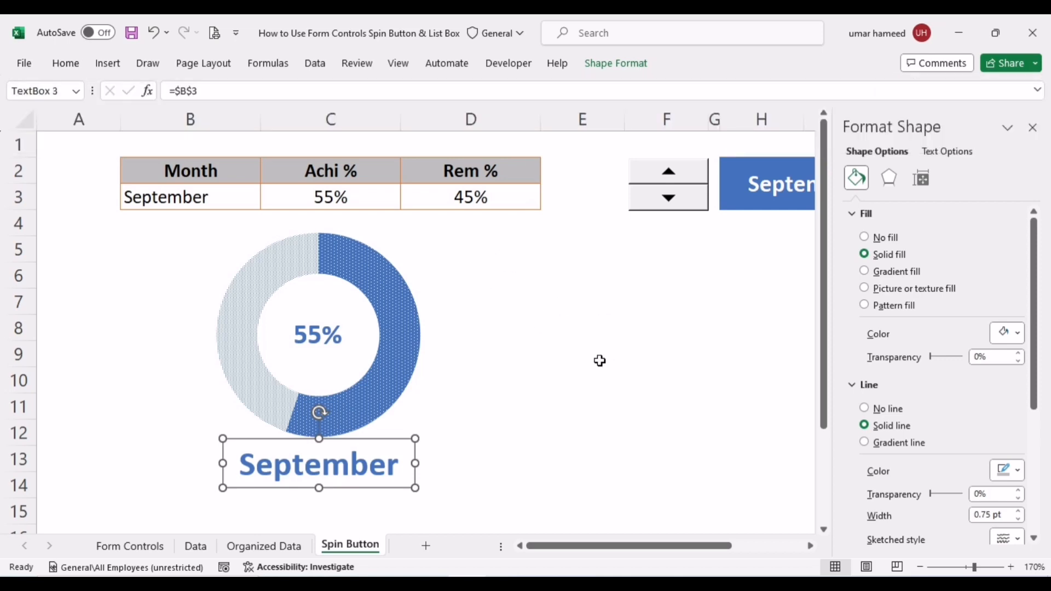
click(1034, 131)
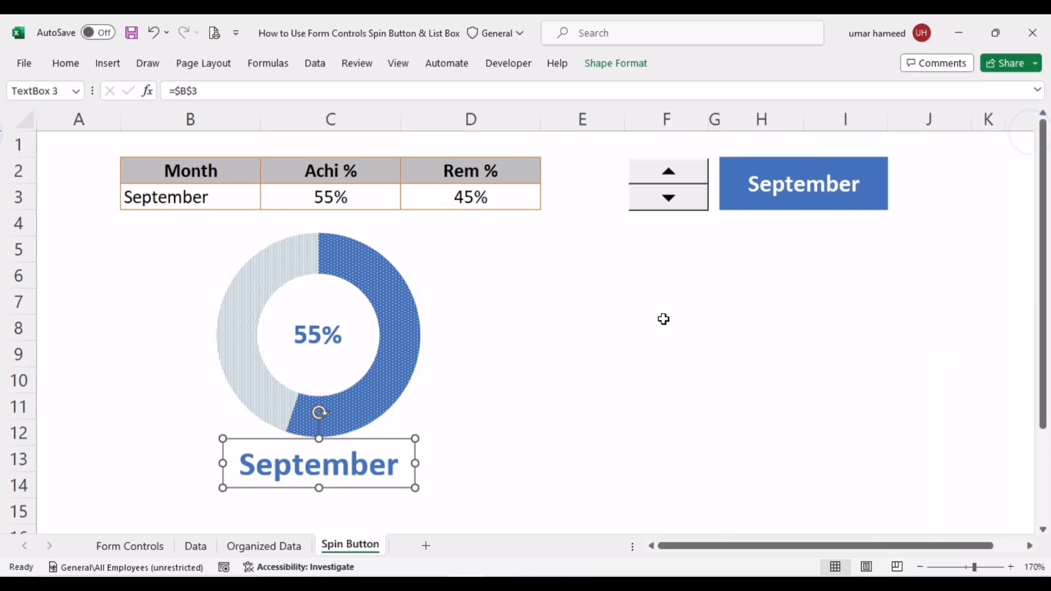
click(721, 357)
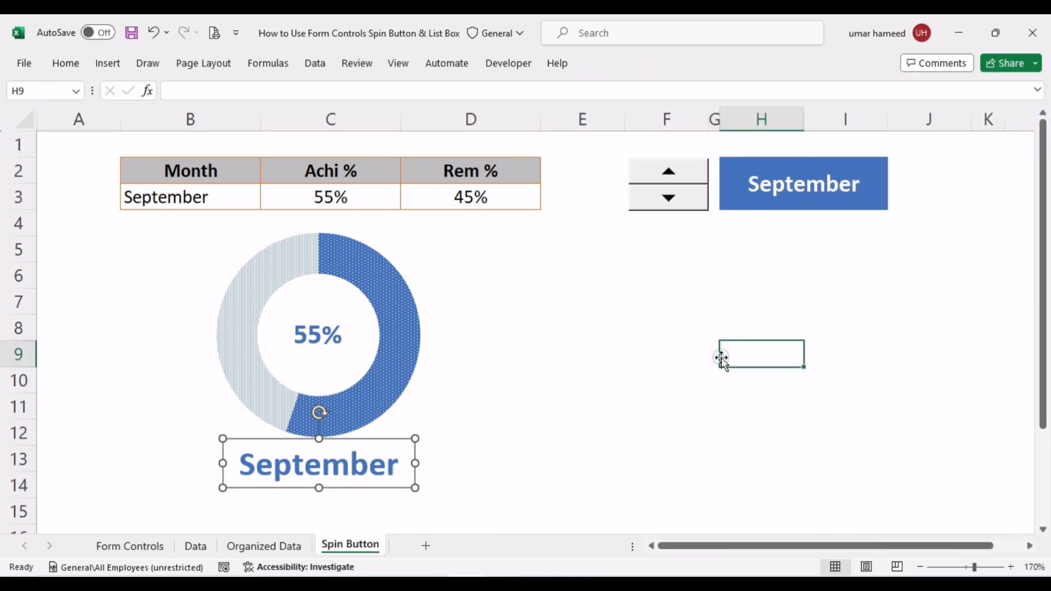
Format the month text box below the doughnut with no outline and no fill.
click(305, 445)
right_click(302, 446)
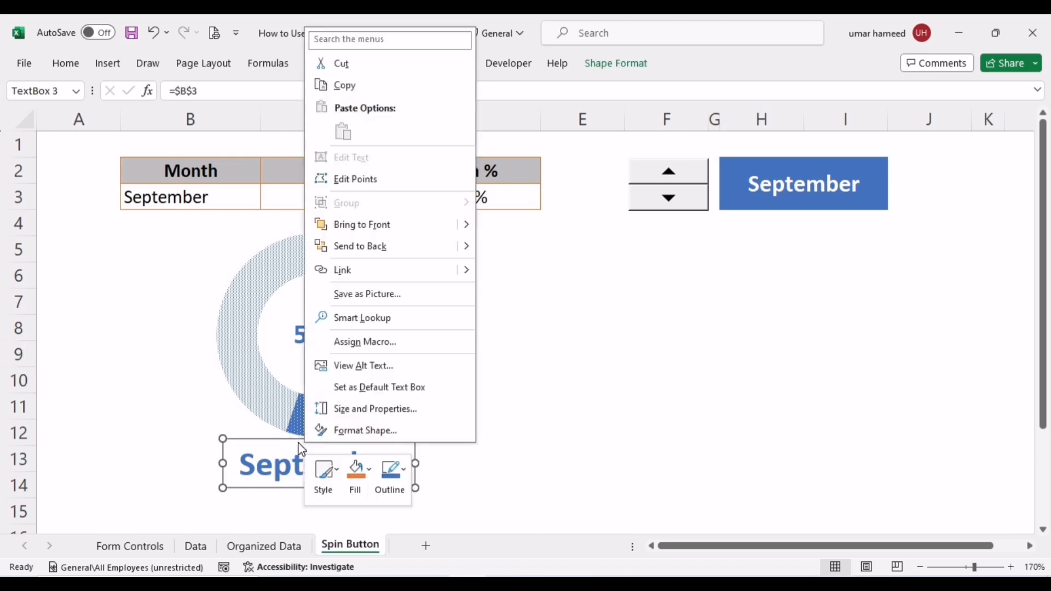
click(398, 436)
click(864, 410)
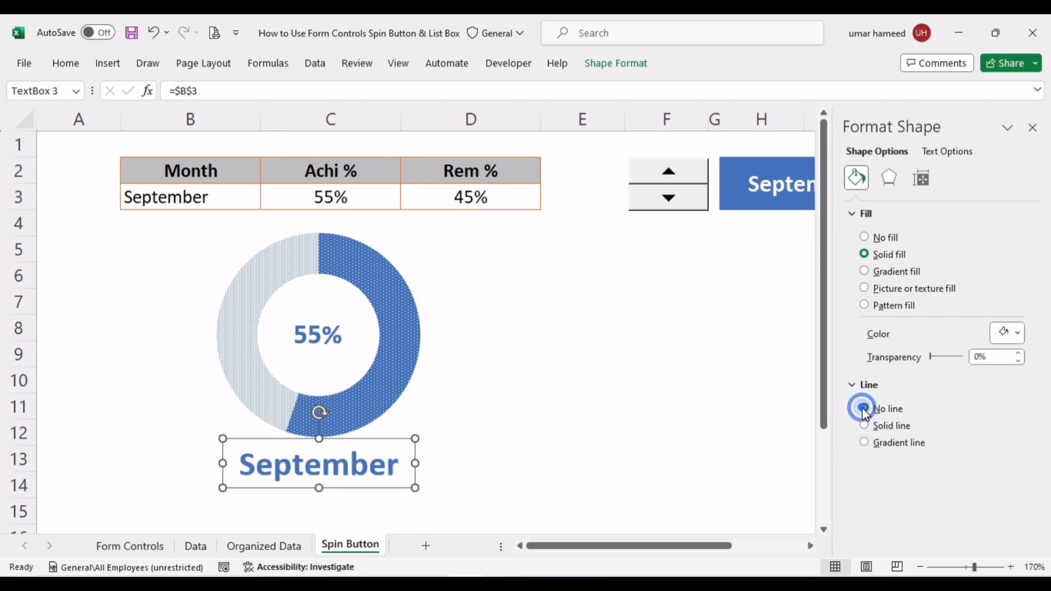
click(867, 238)
click(726, 350)
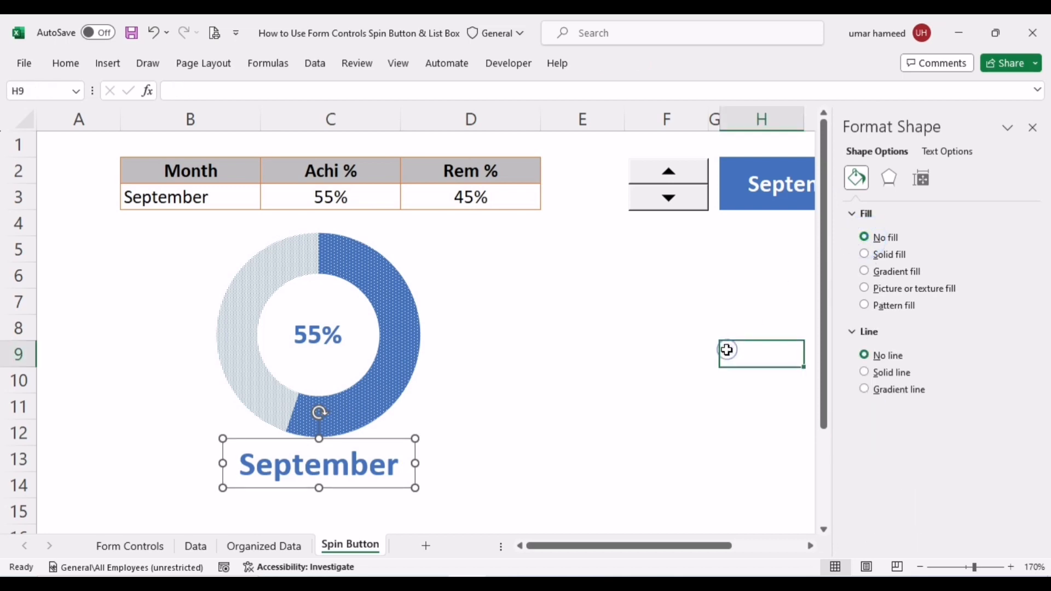
click(1033, 128)
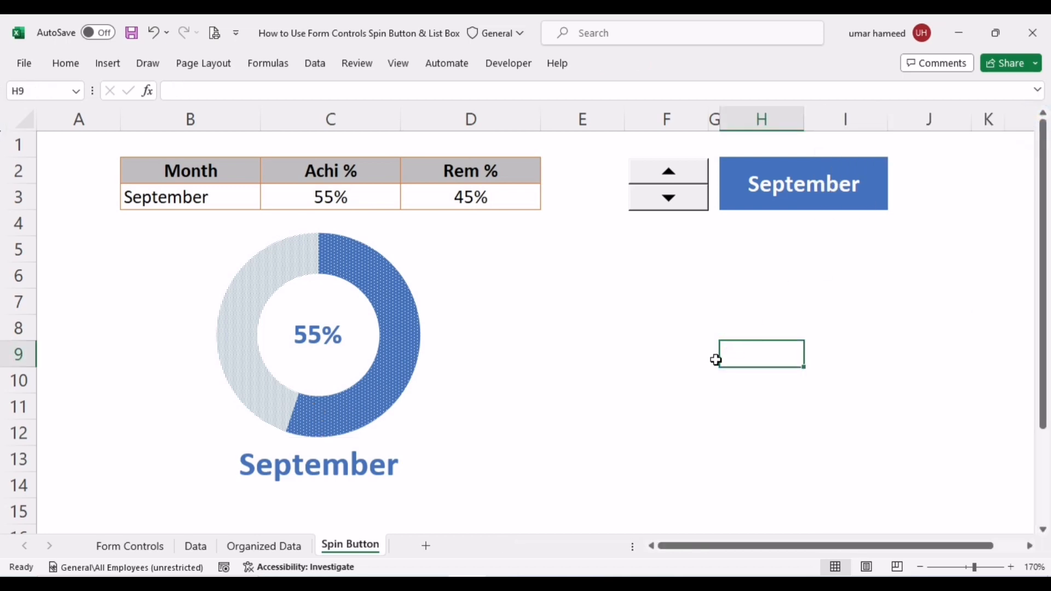
Step the spin button forward from September to December to test the linked chart, percentage and month labels.
click(684, 173)
click(685, 173)
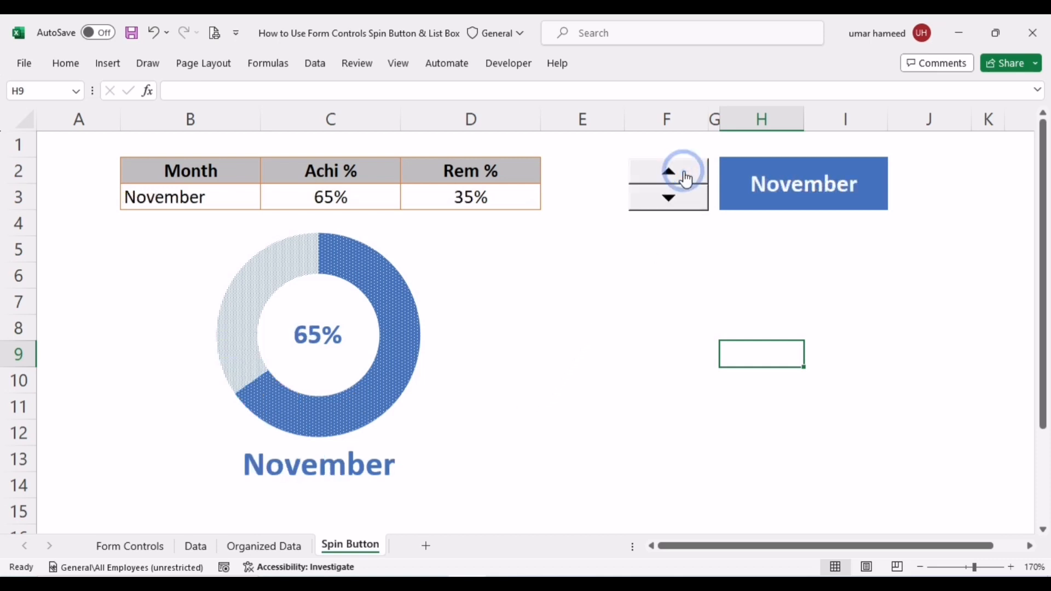
click(685, 173)
click(685, 173)
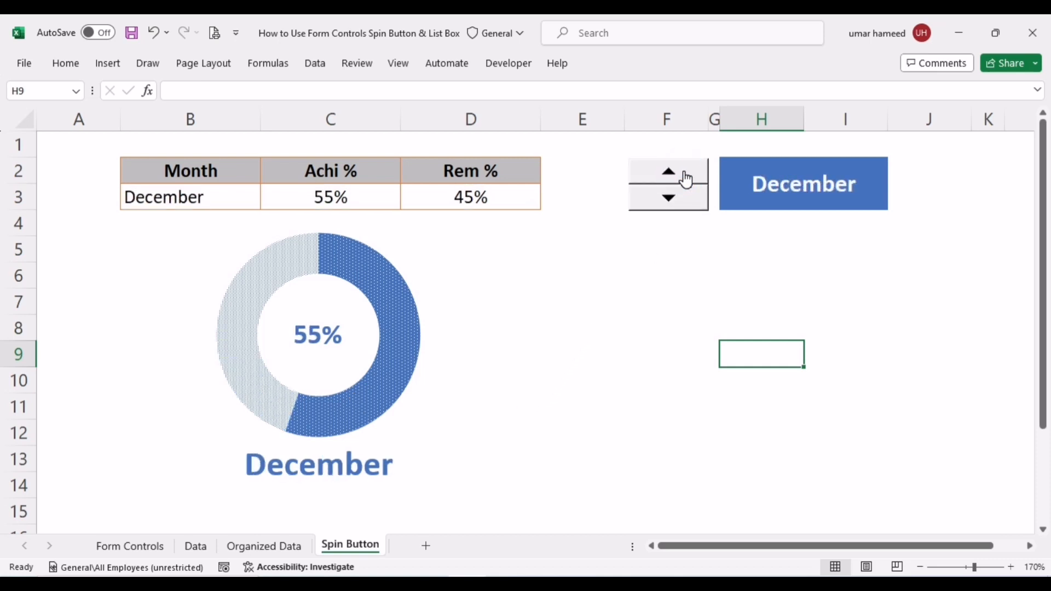
click(685, 173)
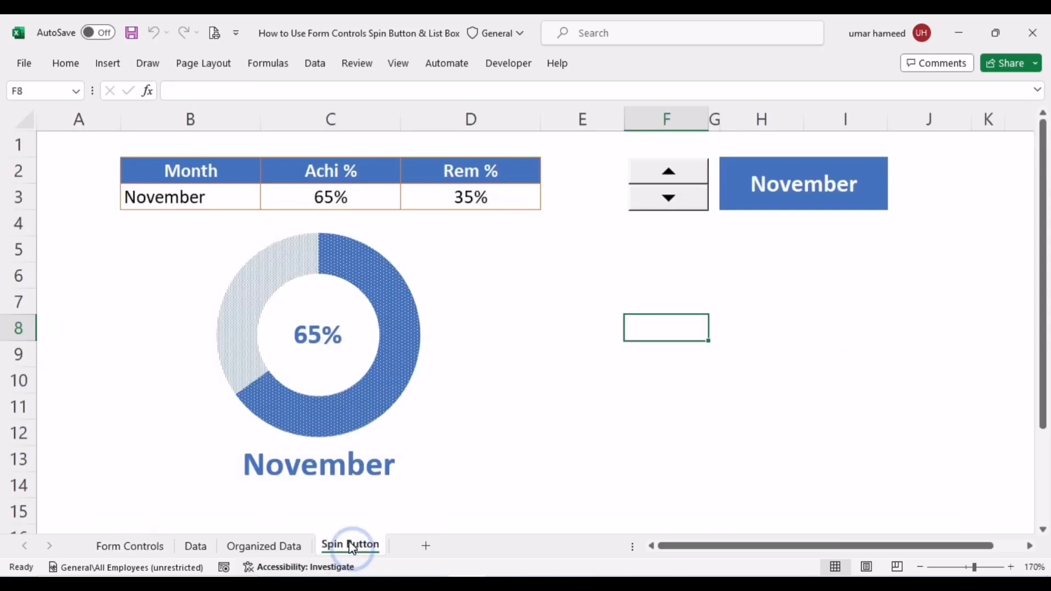
Duplicate the Spin Button sheet and name the copy List Box.
drag(352, 544, 403, 544)
double_click(404, 545)
text(List Box)
click(536, 469)
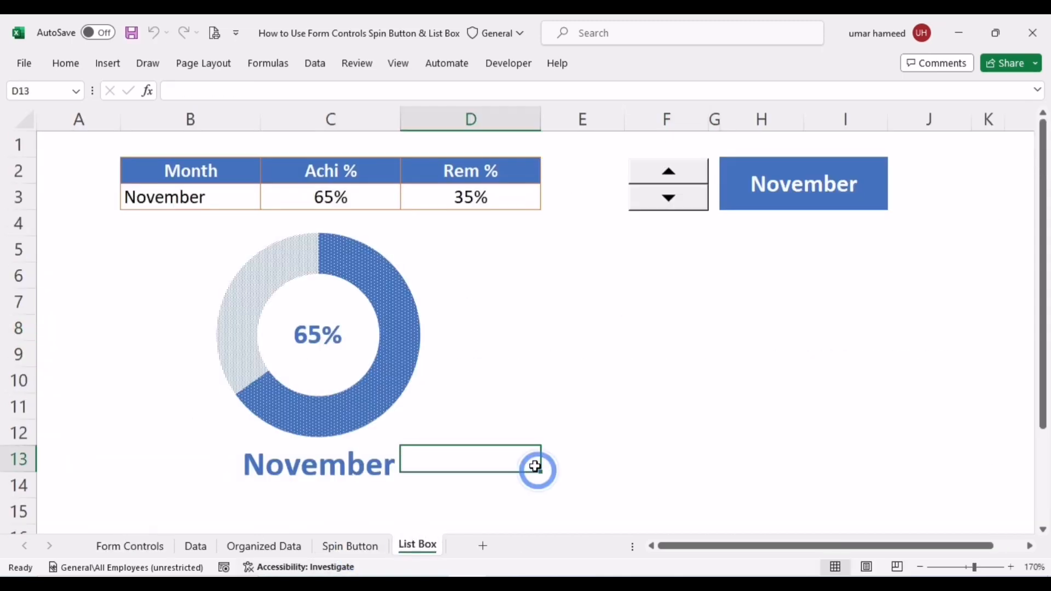
Delete the spin button and the blue month label beside it from the List Box sheet.
right_click(667, 197)
key(Escape)
key(Delete)
click(824, 132)
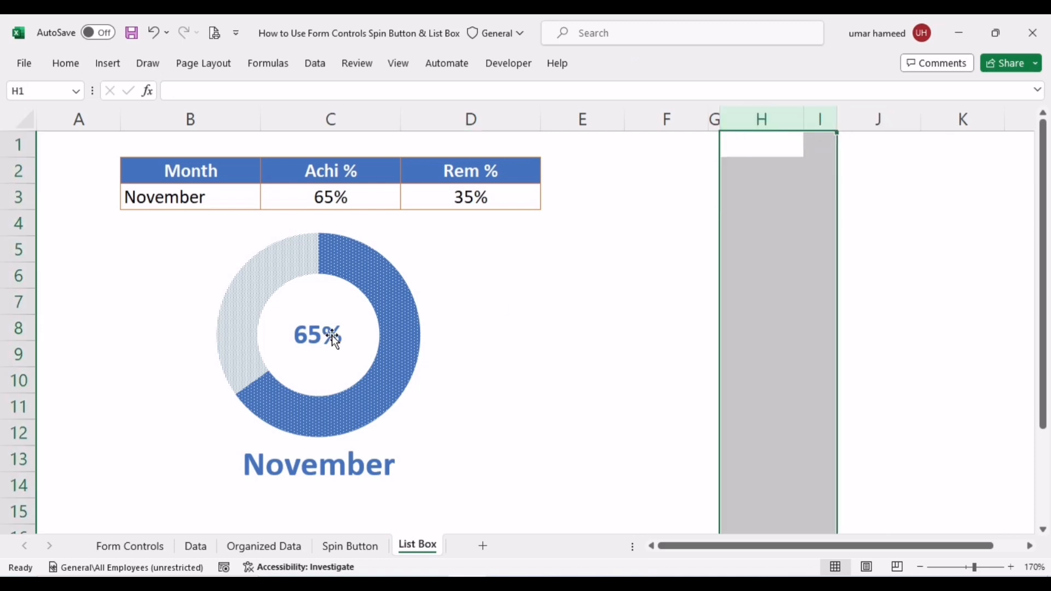
Make room before the table by adding a column, widening column A and narrowing column B.
click(334, 339)
ctrl+click(369, 458)
right_click(369, 458)
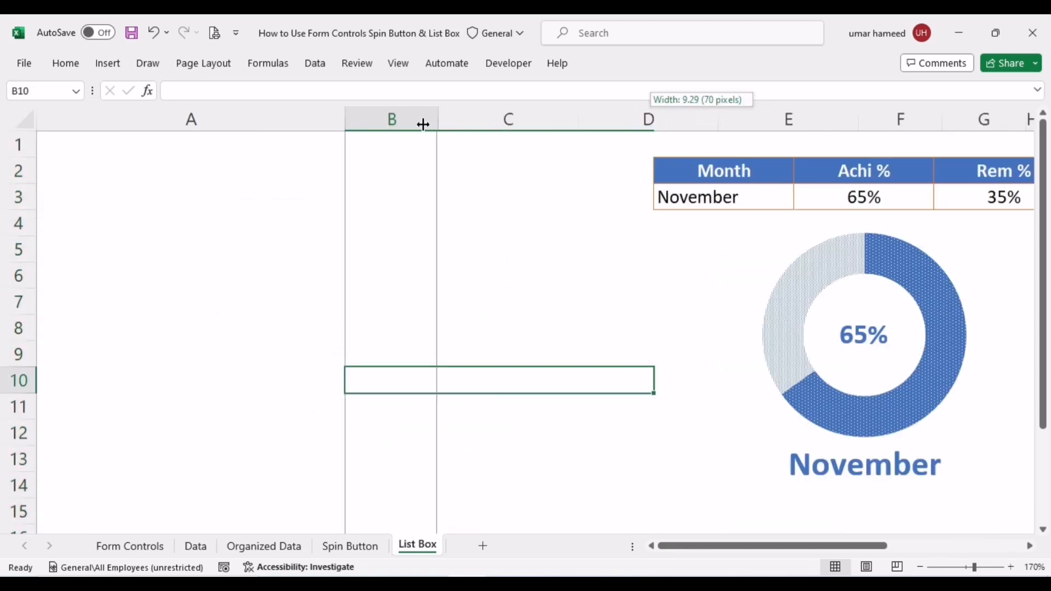
drag(423, 125, 393, 125)
click(206, 331)
click(202, 181)
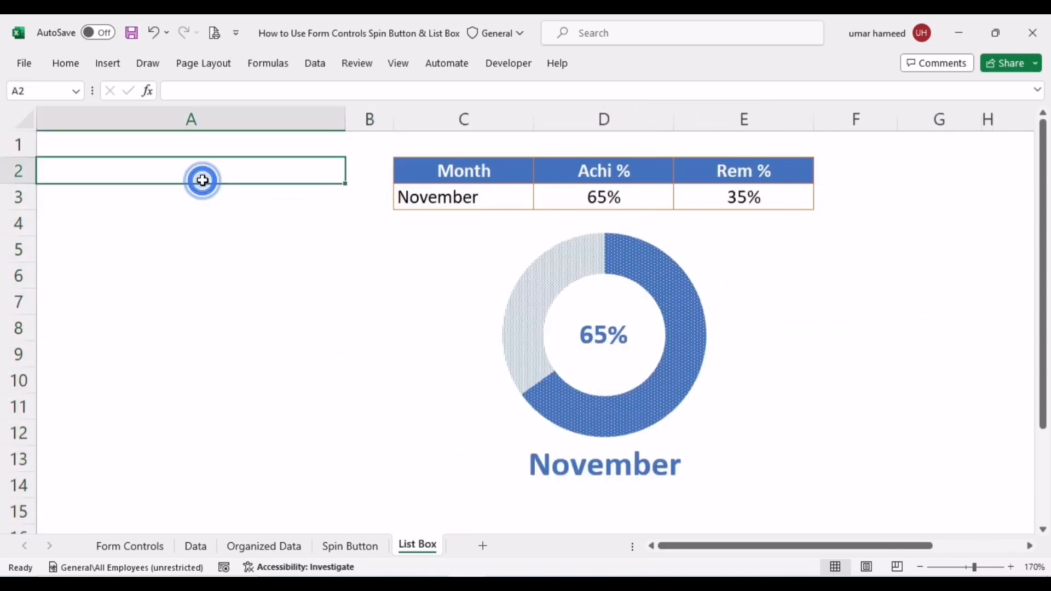
Insert a form-control list box before the table and place it in column A across rows 2 to 13.
drag(186, 173, 188, 208)
click(190, 200)
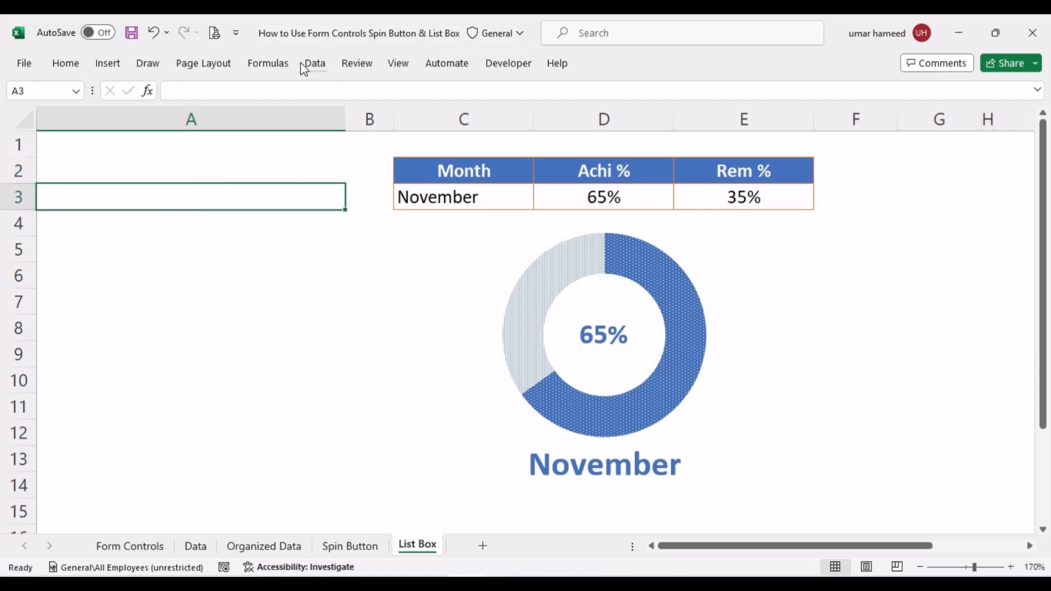
click(507, 75)
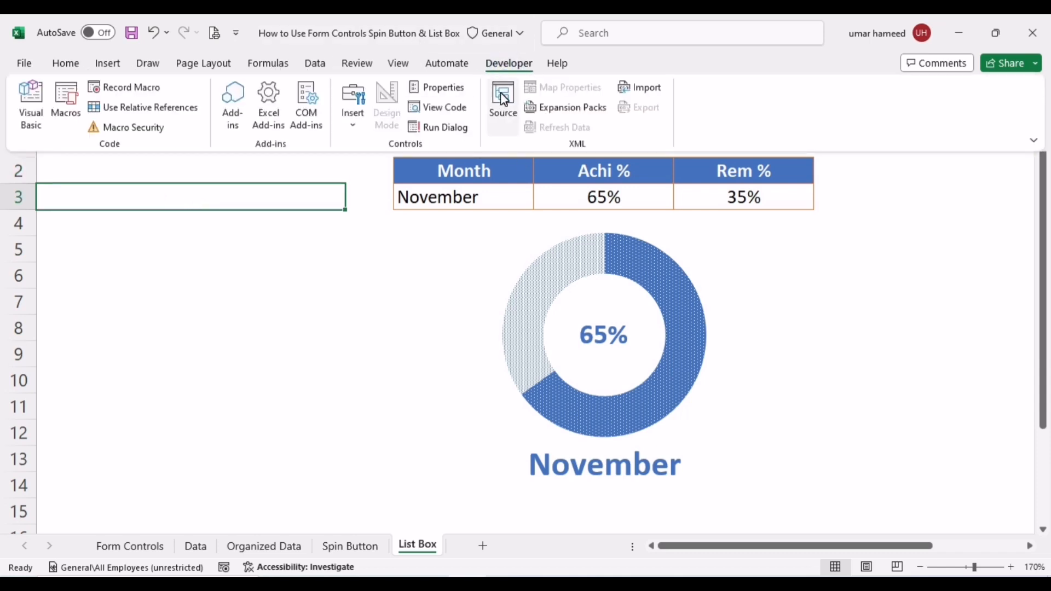
click(354, 115)
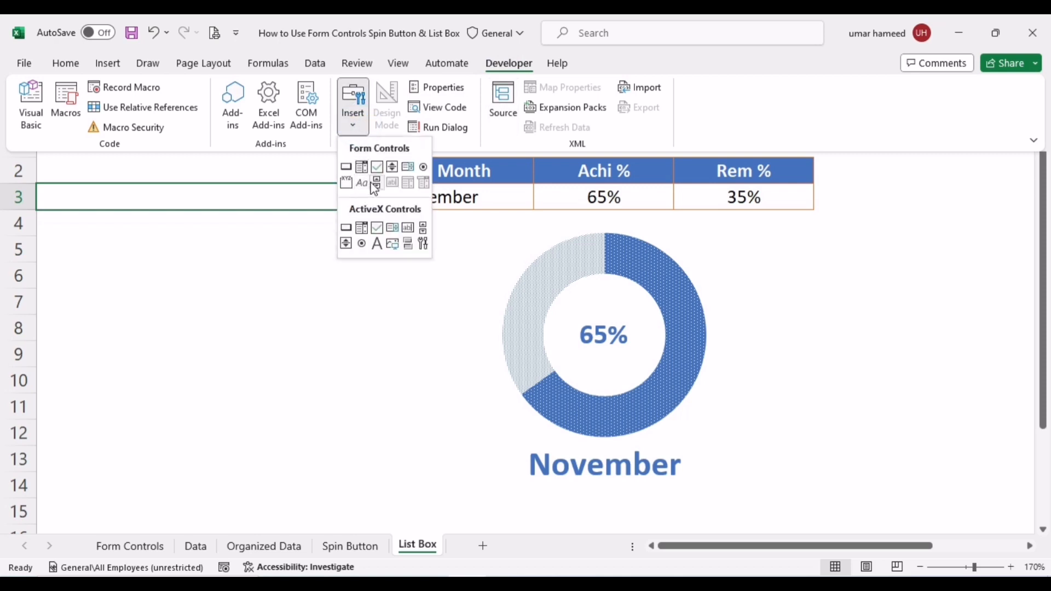
click(405, 169)
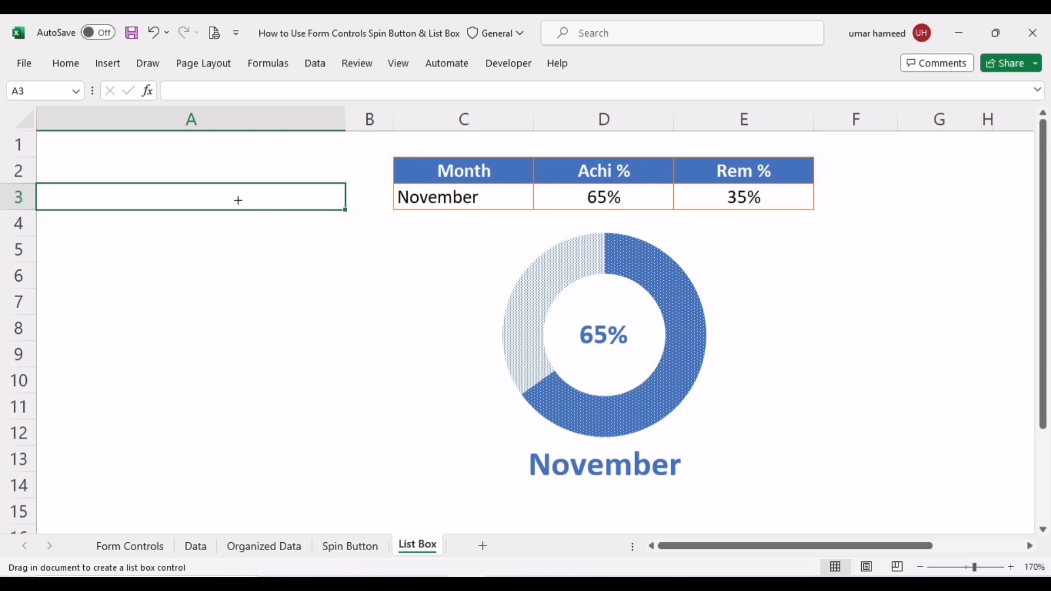
drag(239, 195, 360, 483)
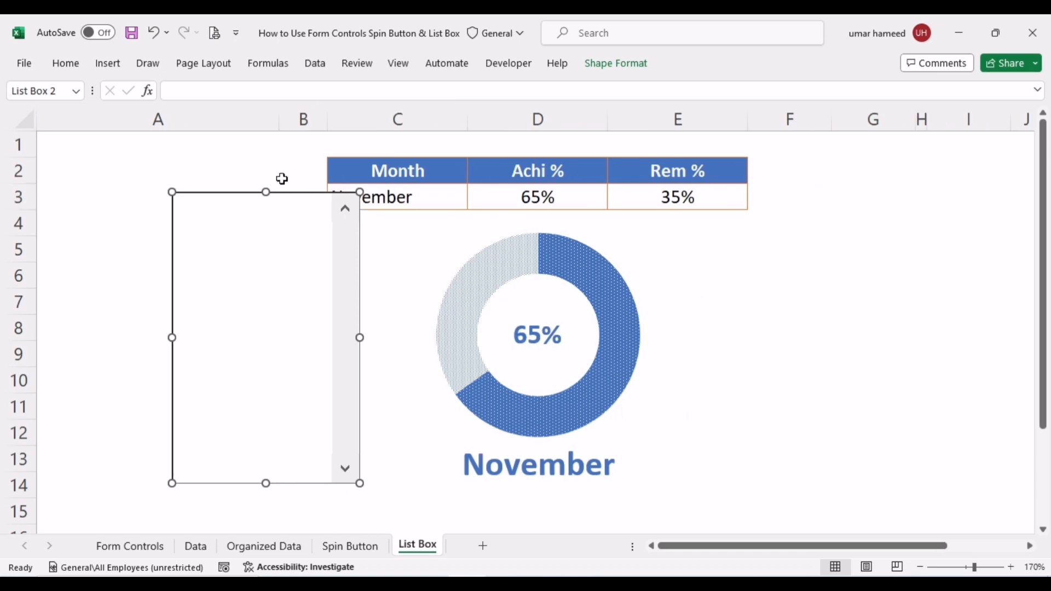
drag(282, 177, 134, 180)
Set the list box's input range to the months in 'Organized Data'!$B$3:$B$14 and link it to cell $A$1.
right_click(176, 238)
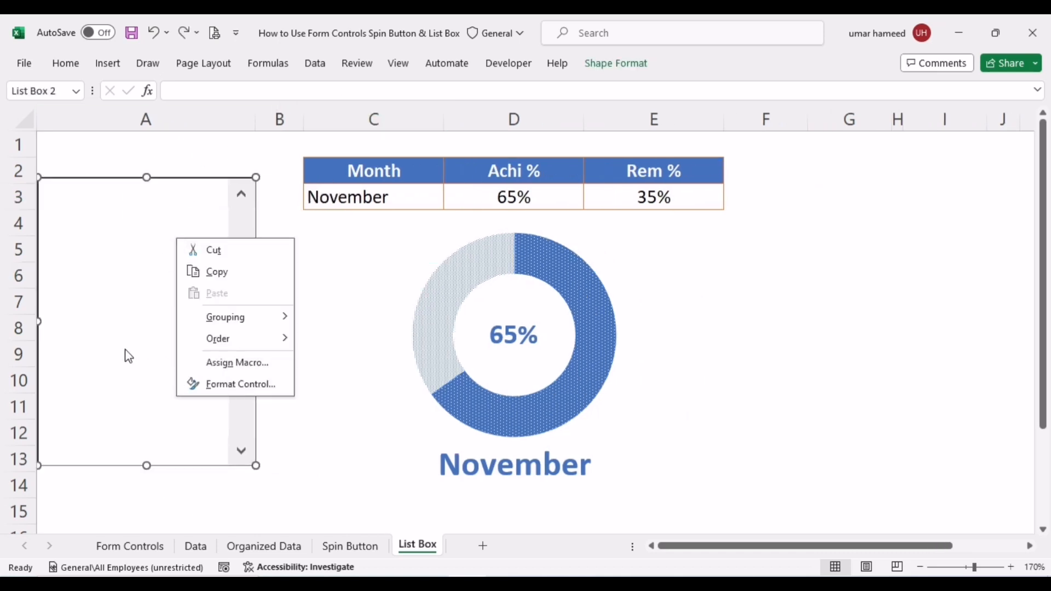
click(224, 384)
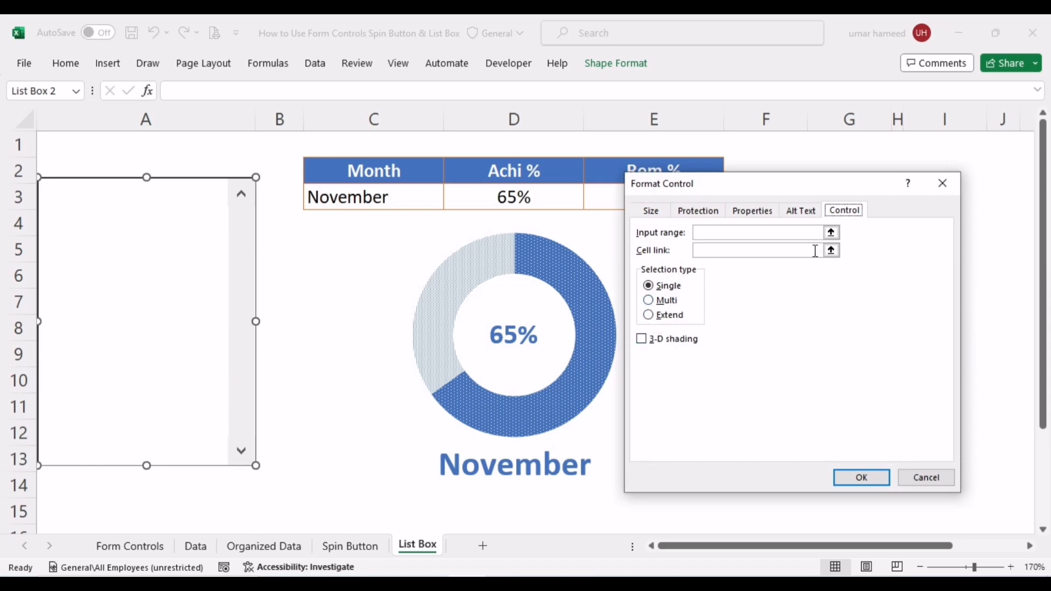
click(831, 232)
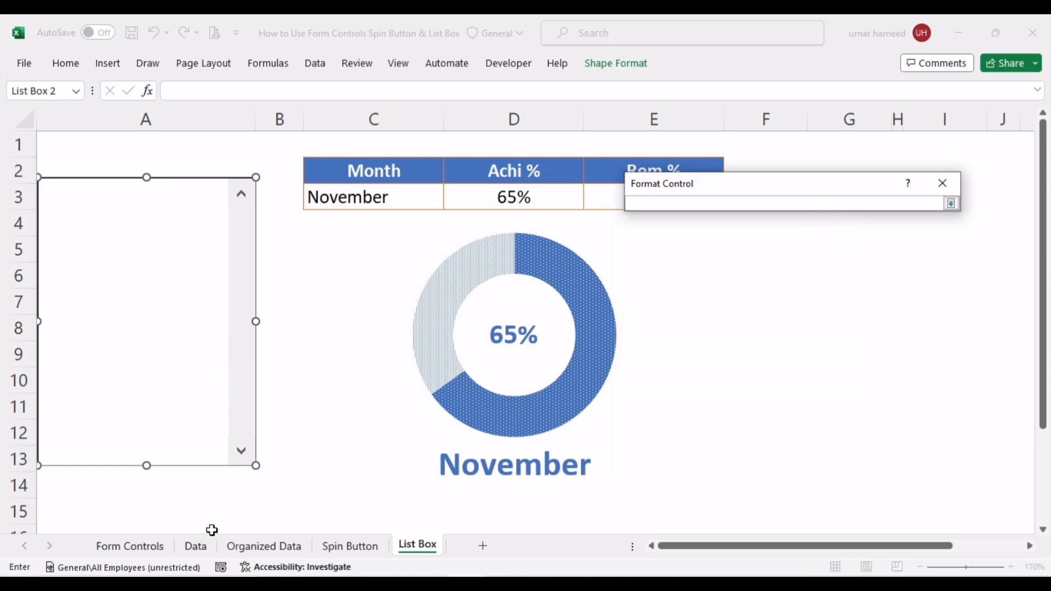
click(256, 547)
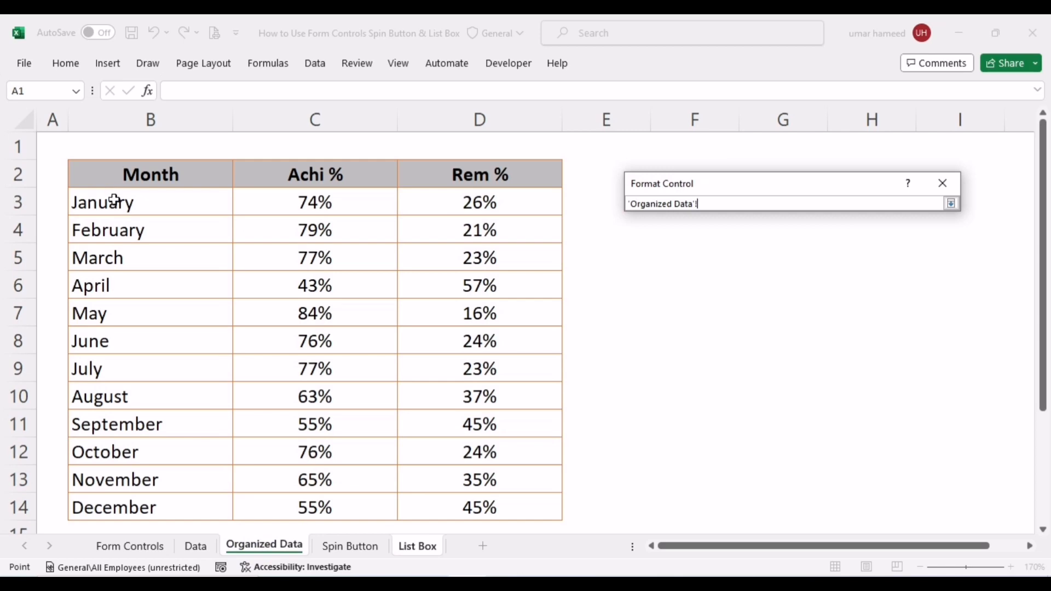
drag(114, 200, 187, 492)
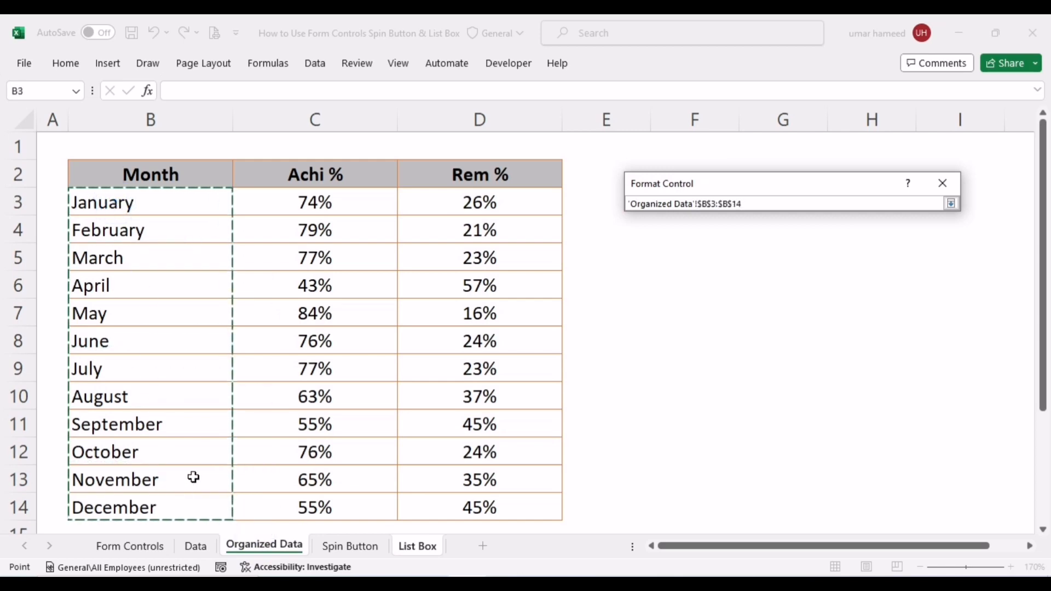
key(Return)
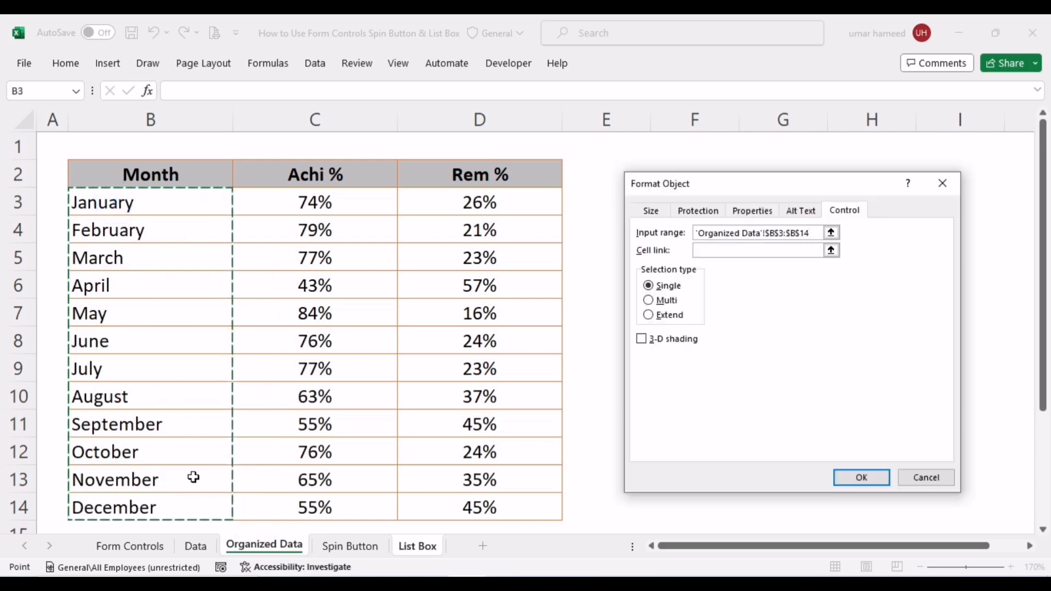
click(831, 251)
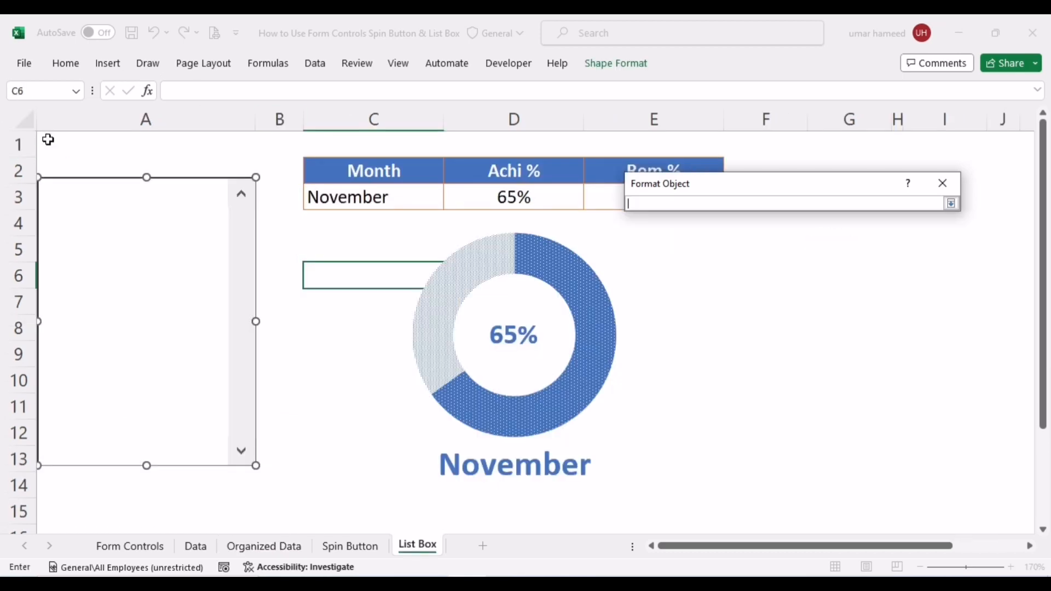
click(48, 141)
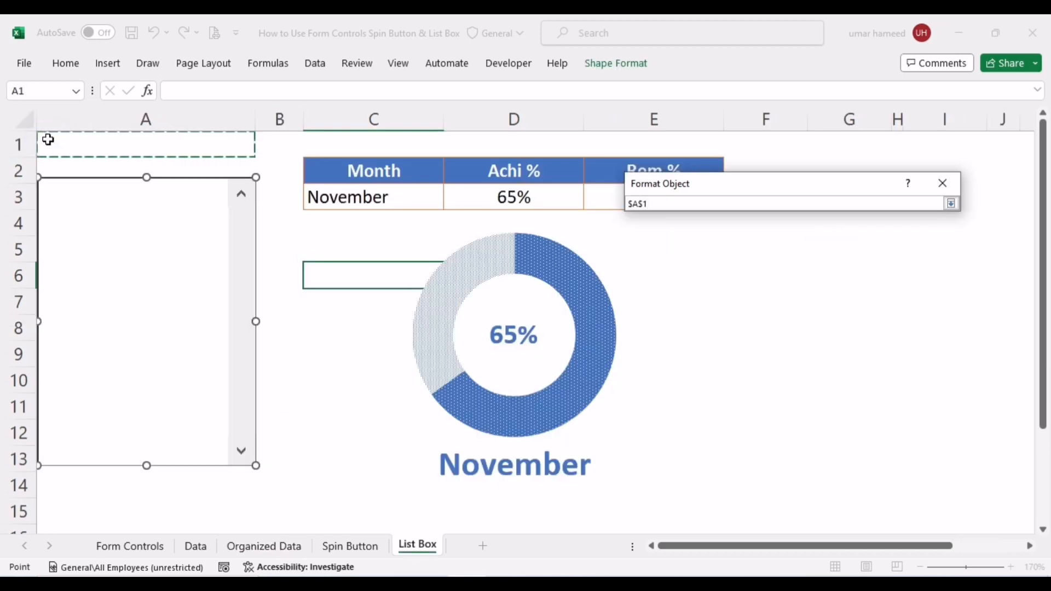
key(Return)
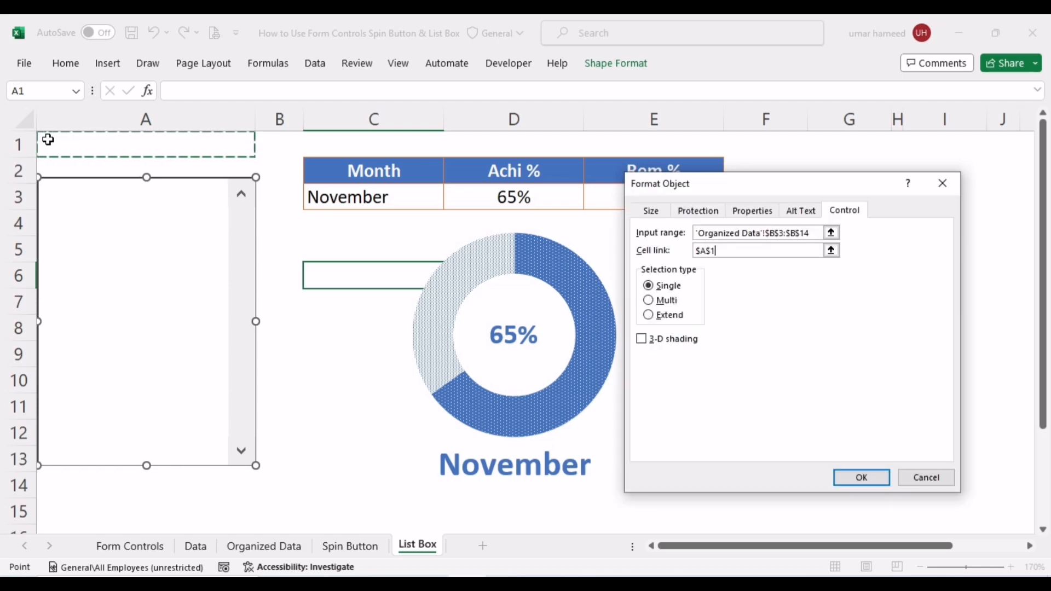
click(849, 477)
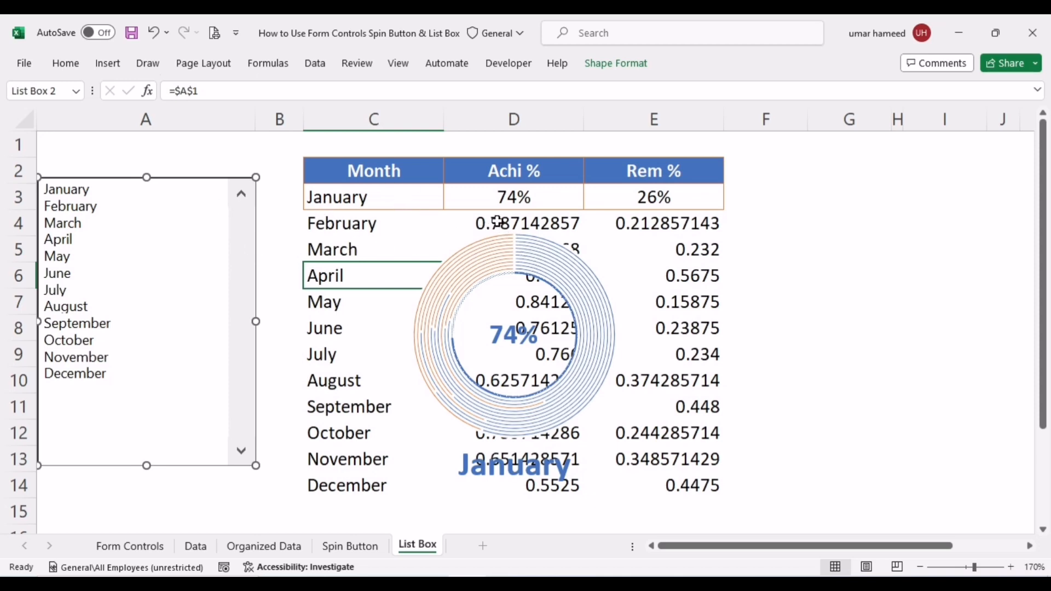
Format the Achi % and Rem % values in D4:E14 as percentages.
drag(497, 222, 668, 474)
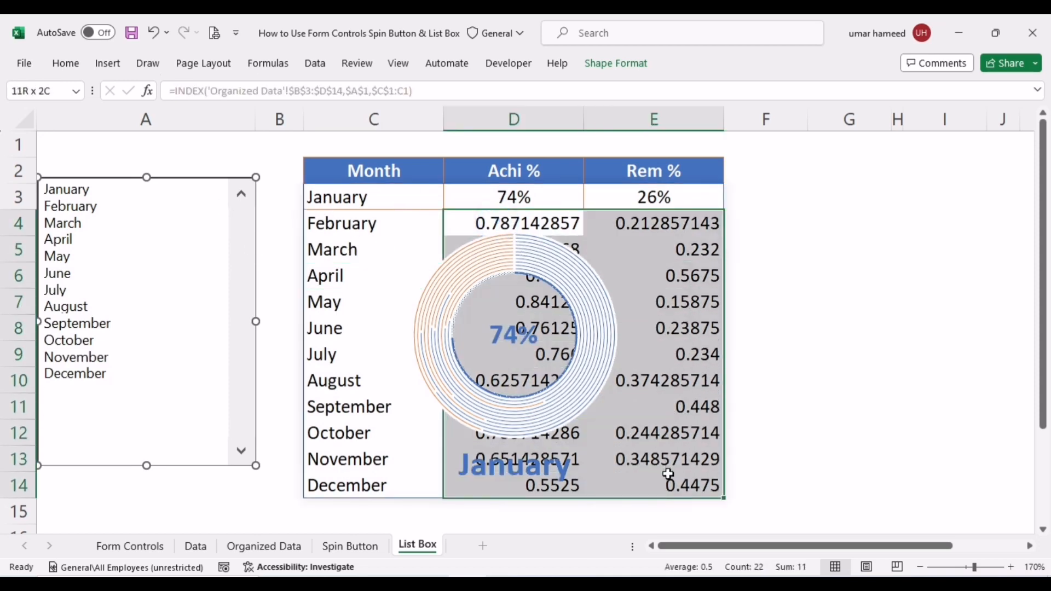
click(70, 63)
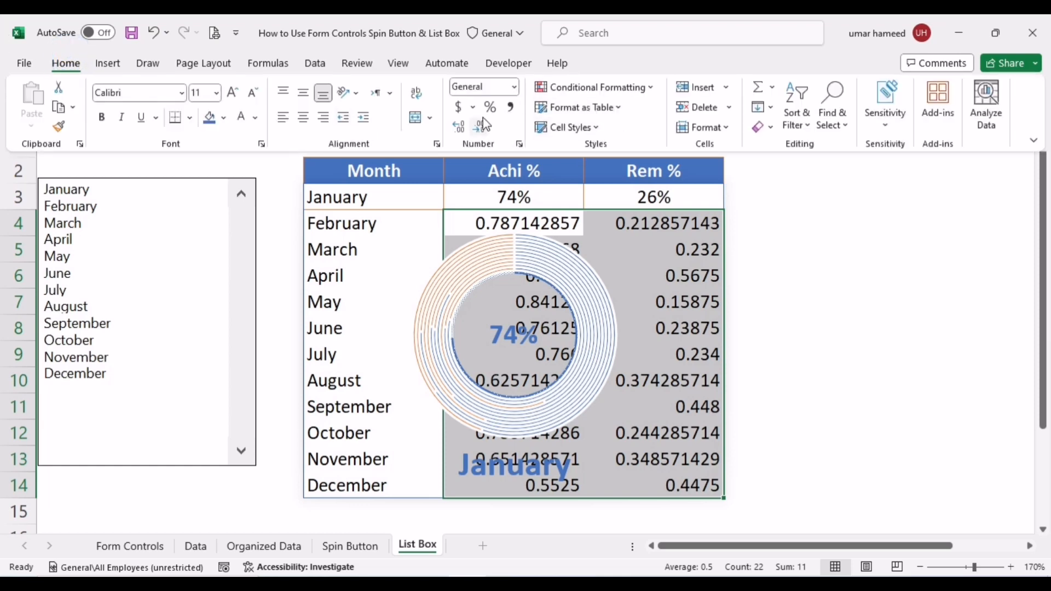
click(489, 108)
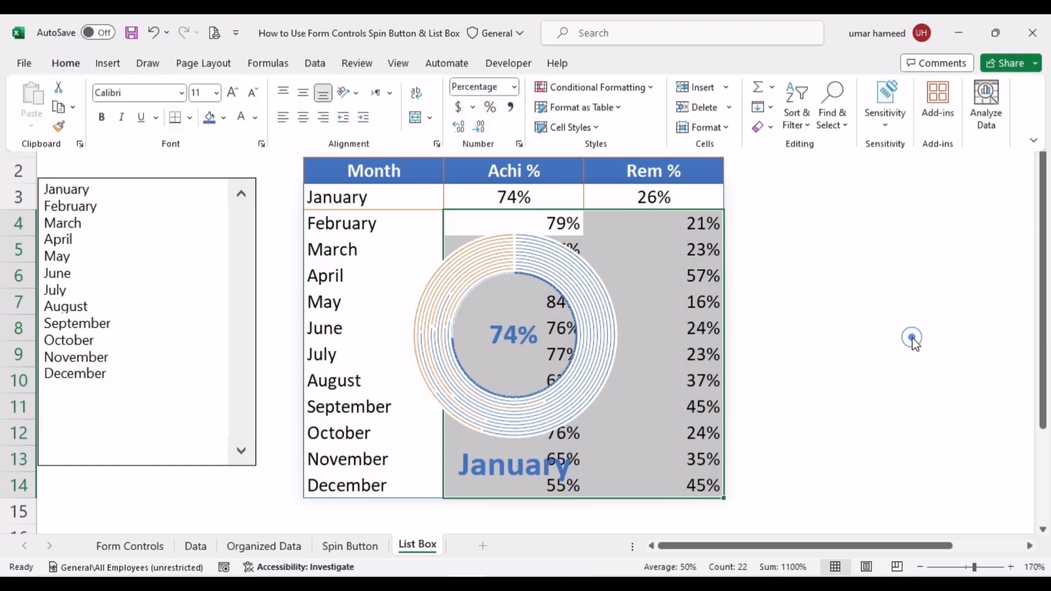
click(864, 222)
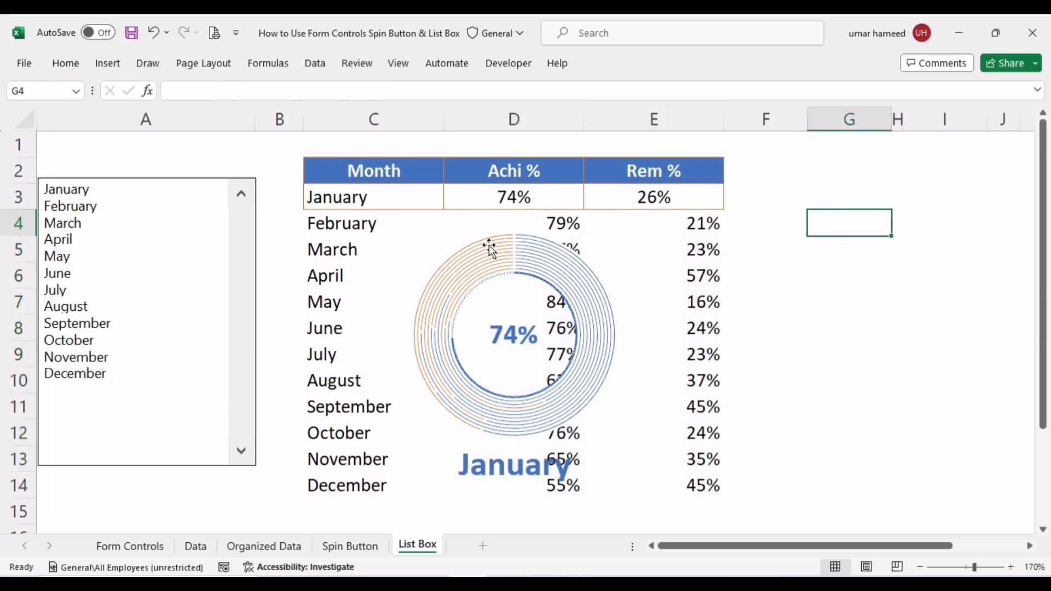
Fill the linked cell A1 with blue so its value can be read.
click(74, 144)
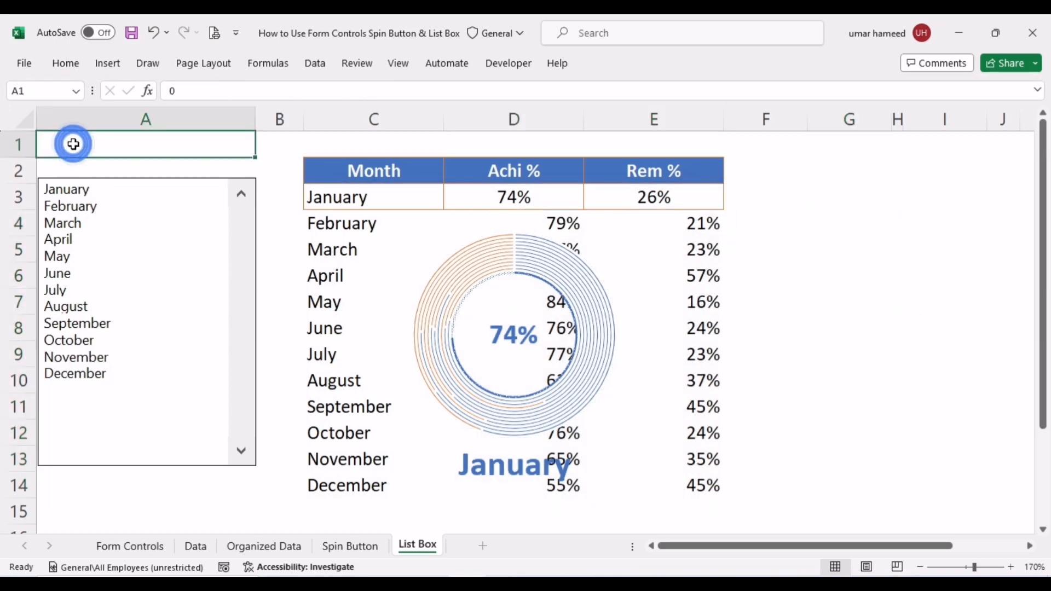
click(71, 69)
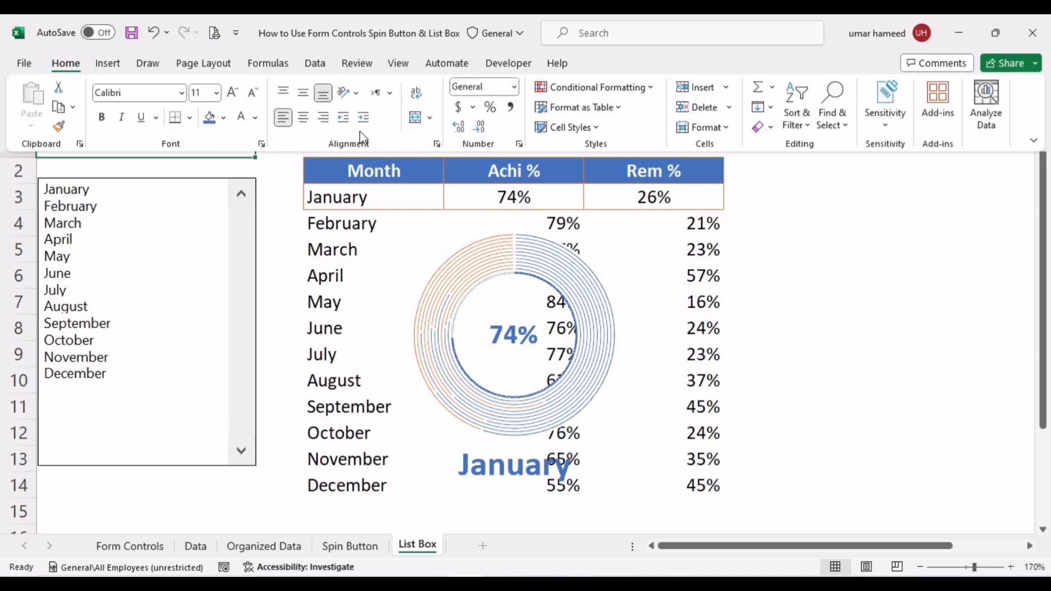
click(210, 119)
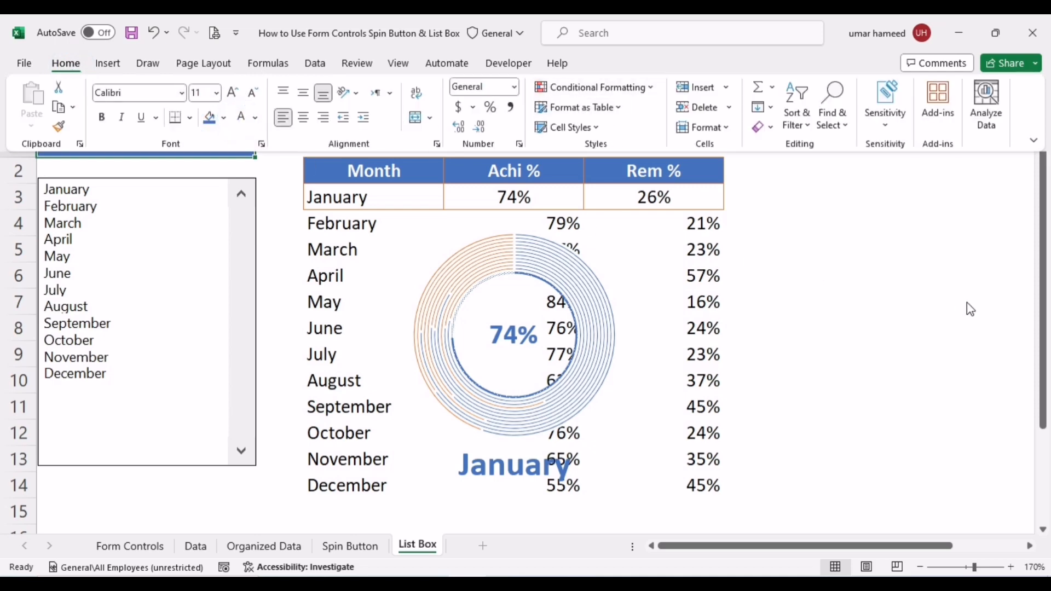
click(959, 294)
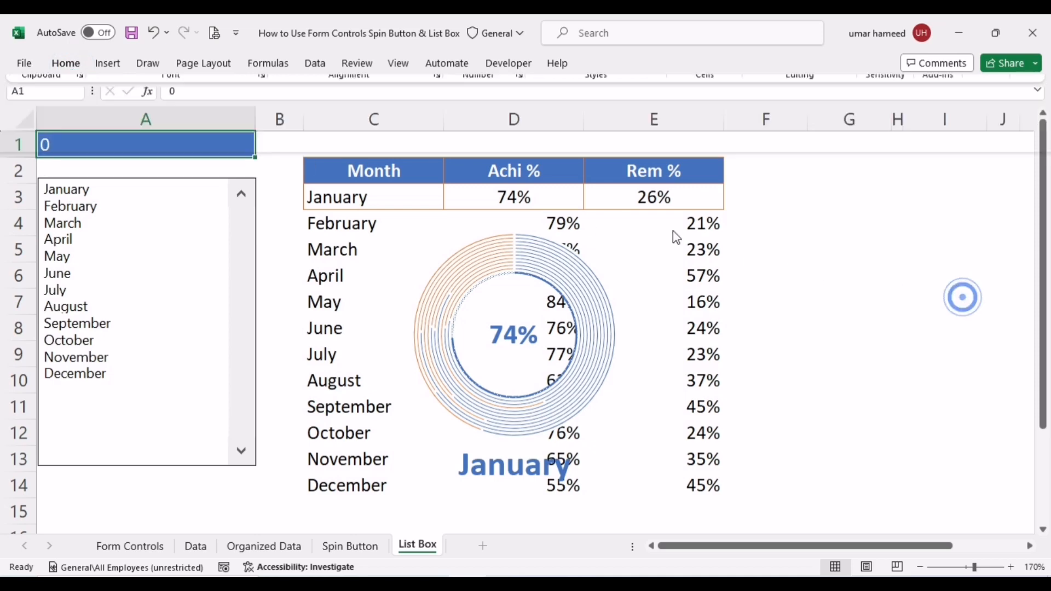
Choose January in the list box and shorten the control so that it ends just below December, at row 10.
click(72, 191)
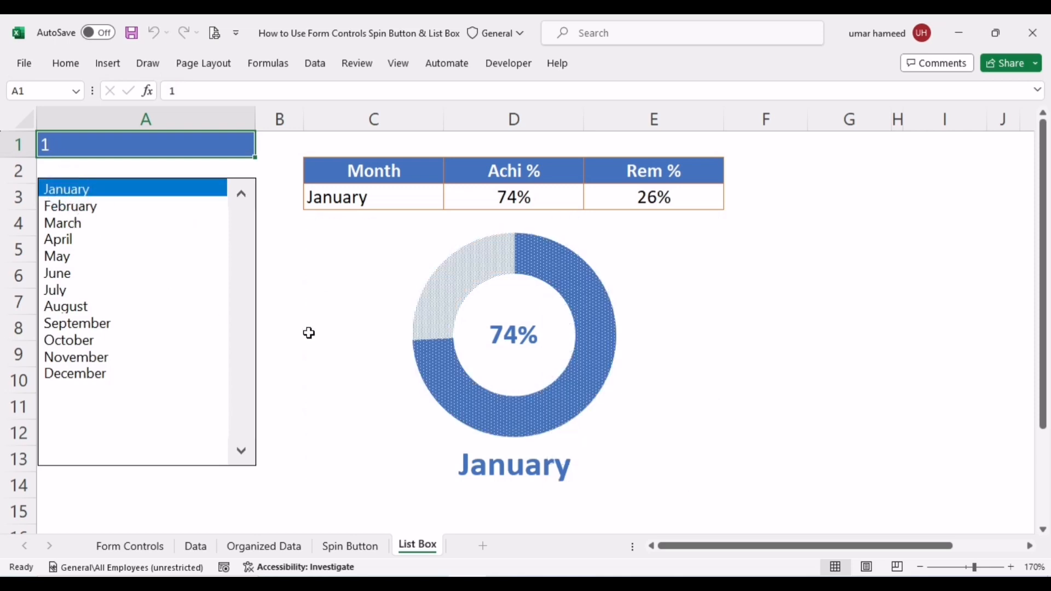
right_click(154, 463)
click(172, 481)
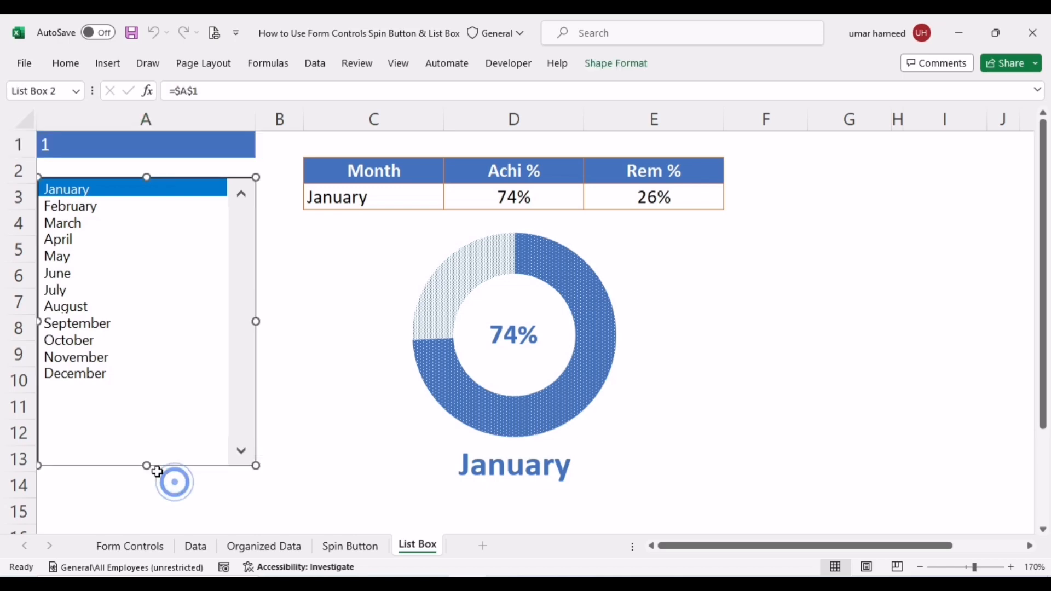
drag(146, 465, 155, 383)
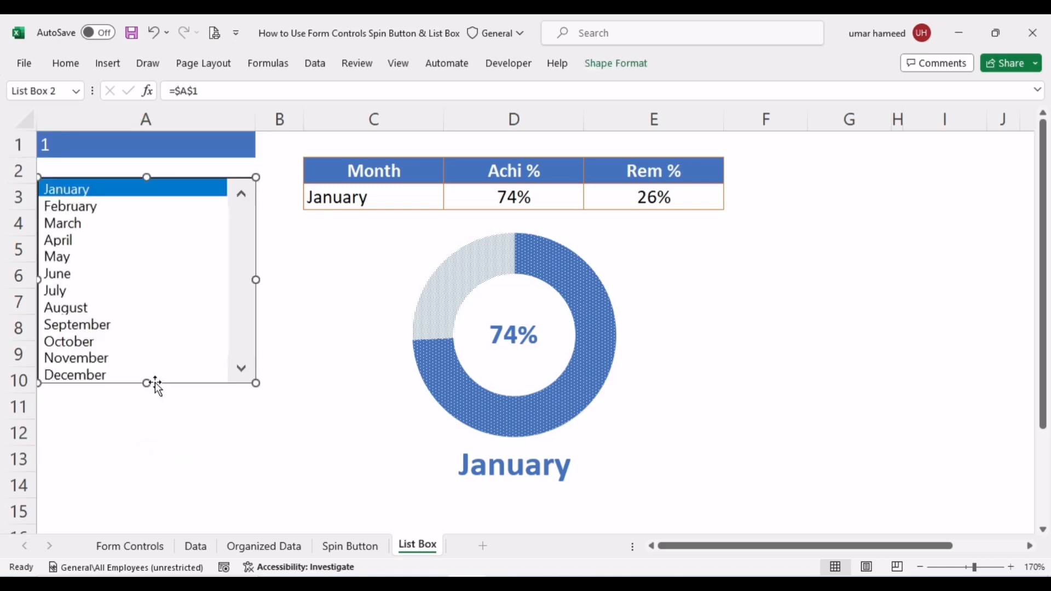
click(234, 455)
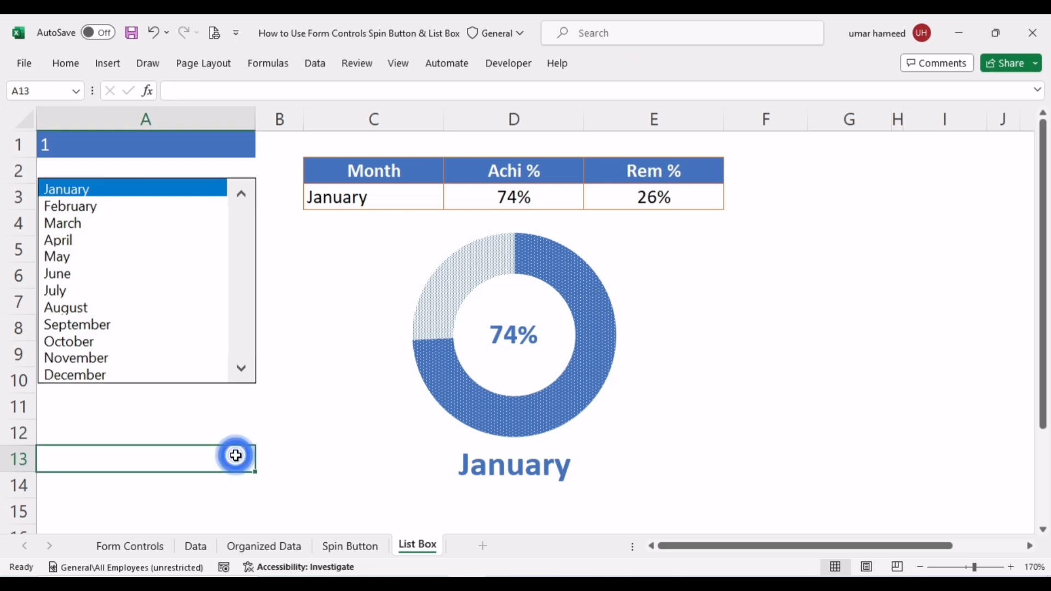
Test the list box by choosing each month in order from February through December.
click(83, 207)
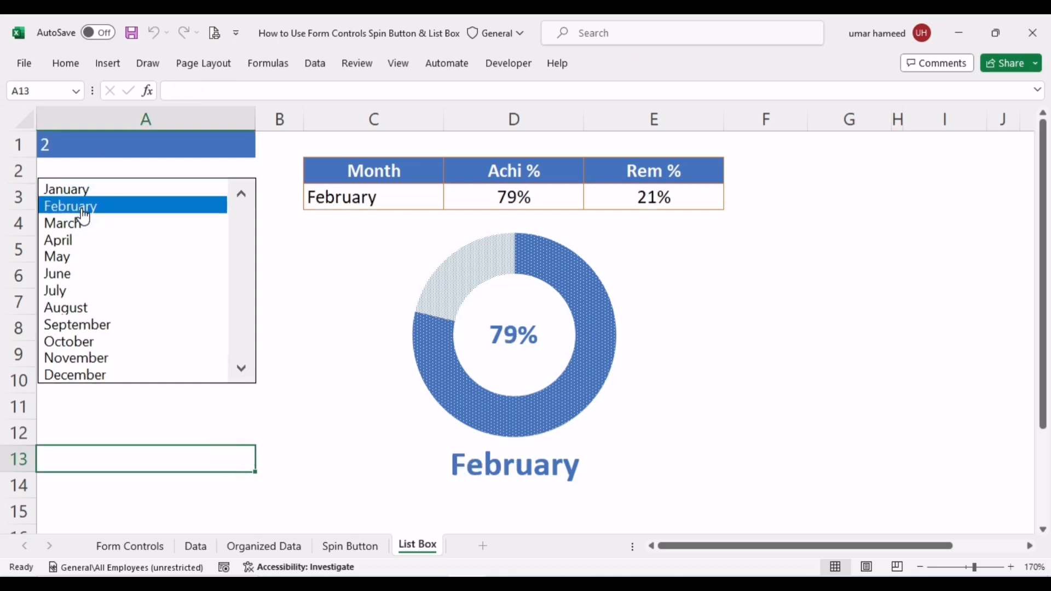
click(78, 224)
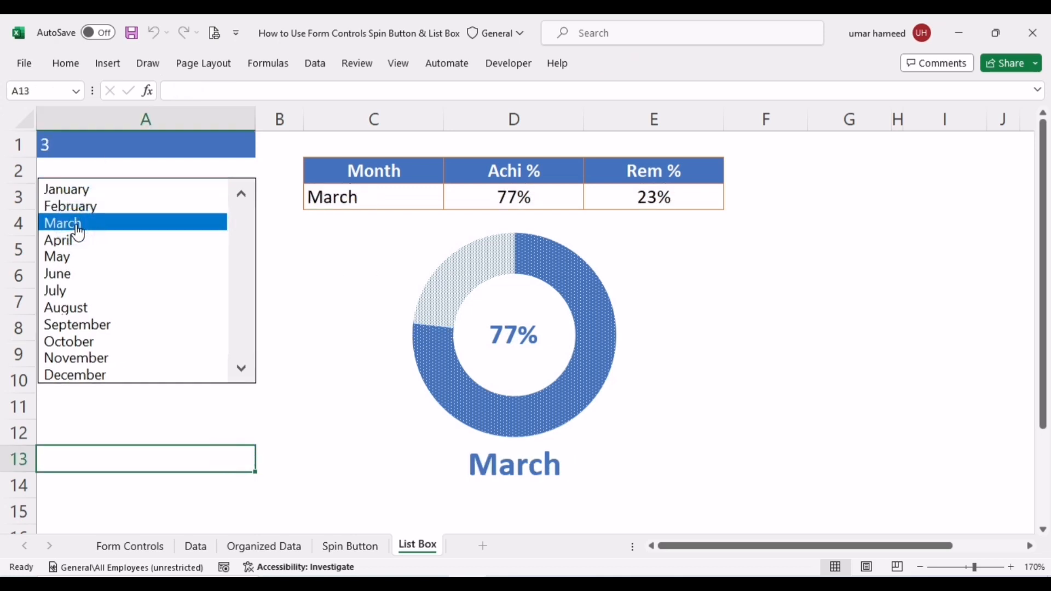
click(59, 242)
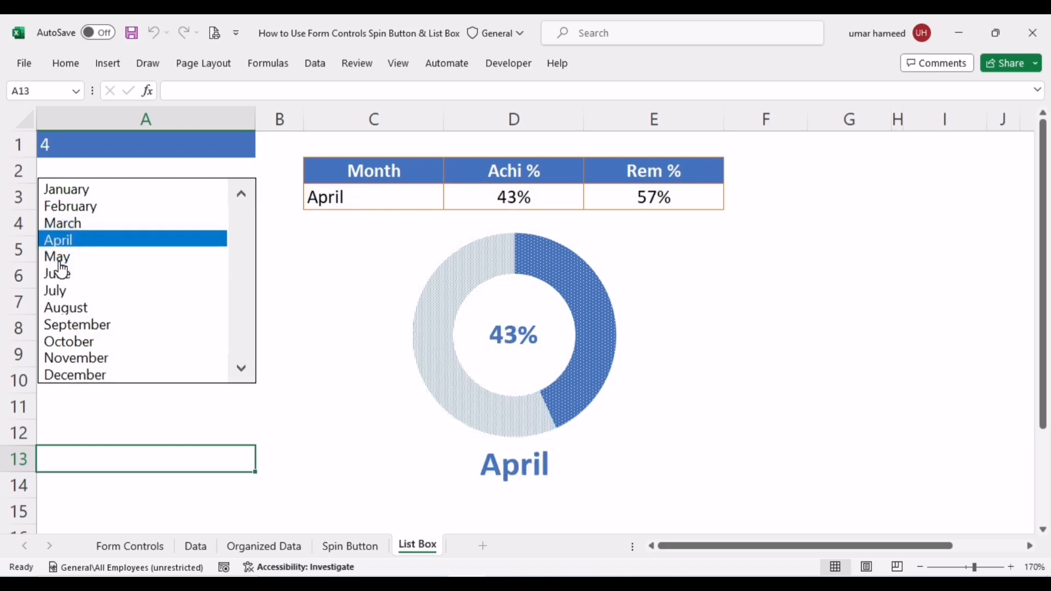
click(60, 257)
click(67, 278)
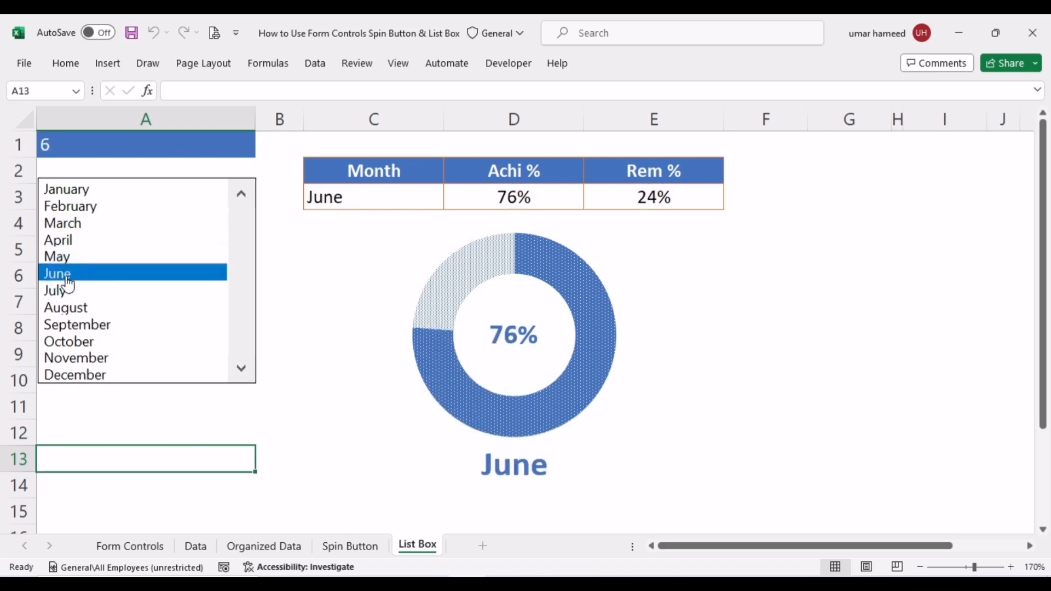
click(55, 295)
click(63, 308)
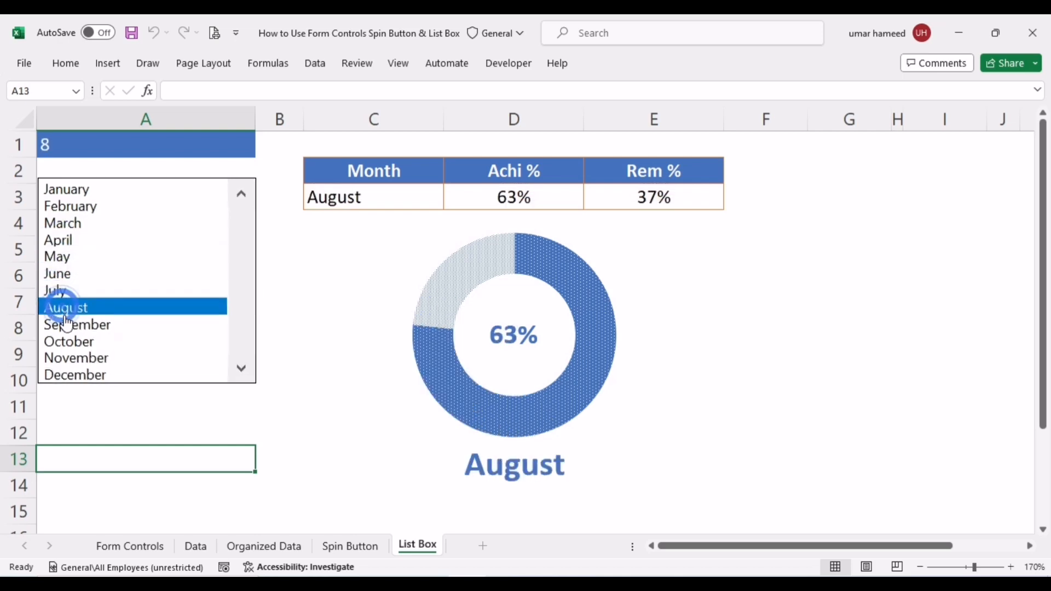
click(78, 327)
click(77, 343)
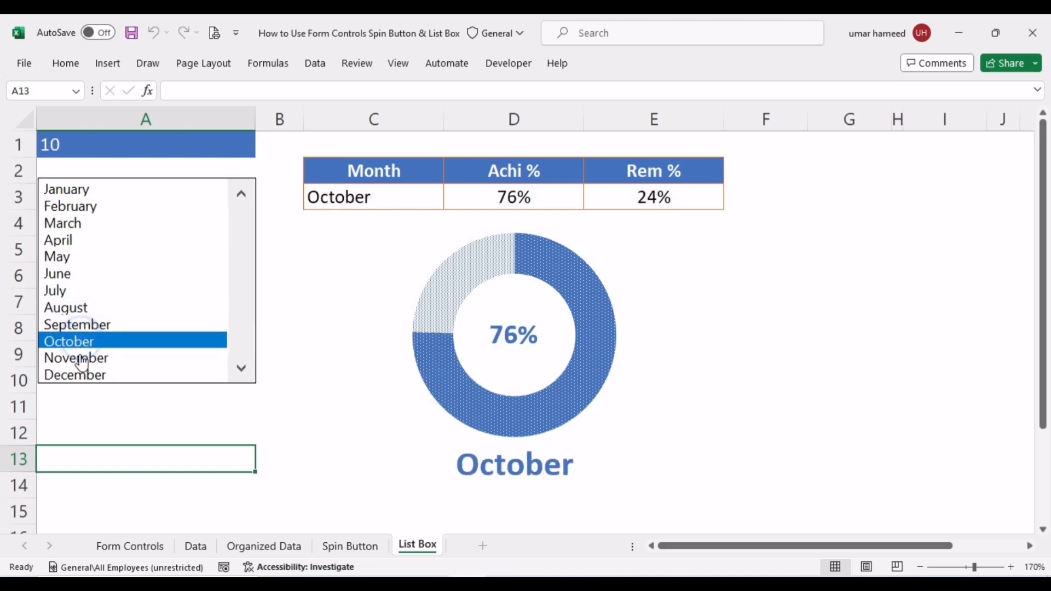
click(78, 357)
click(81, 375)
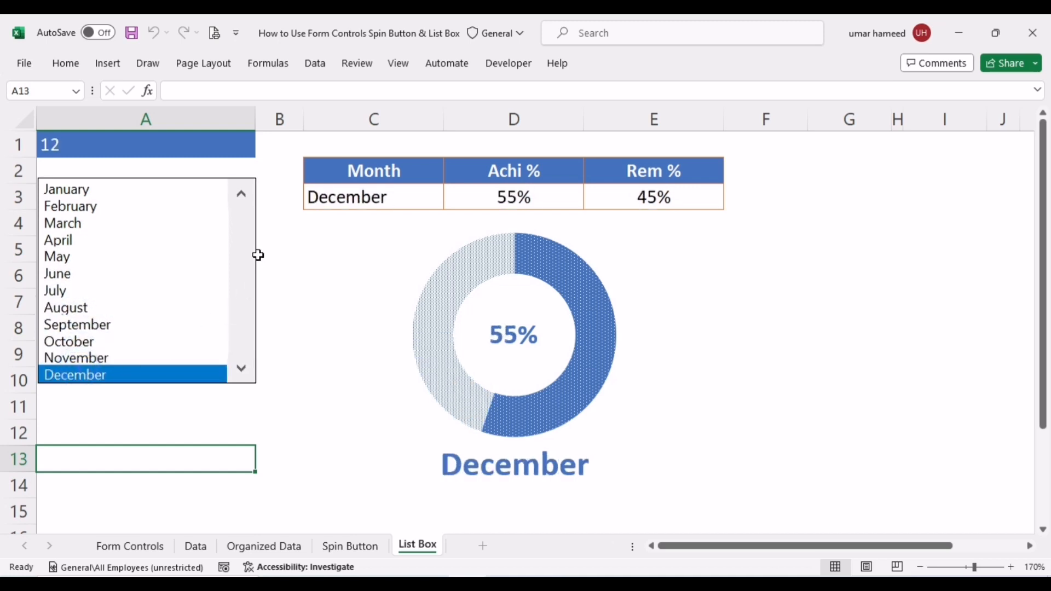
click(320, 347)
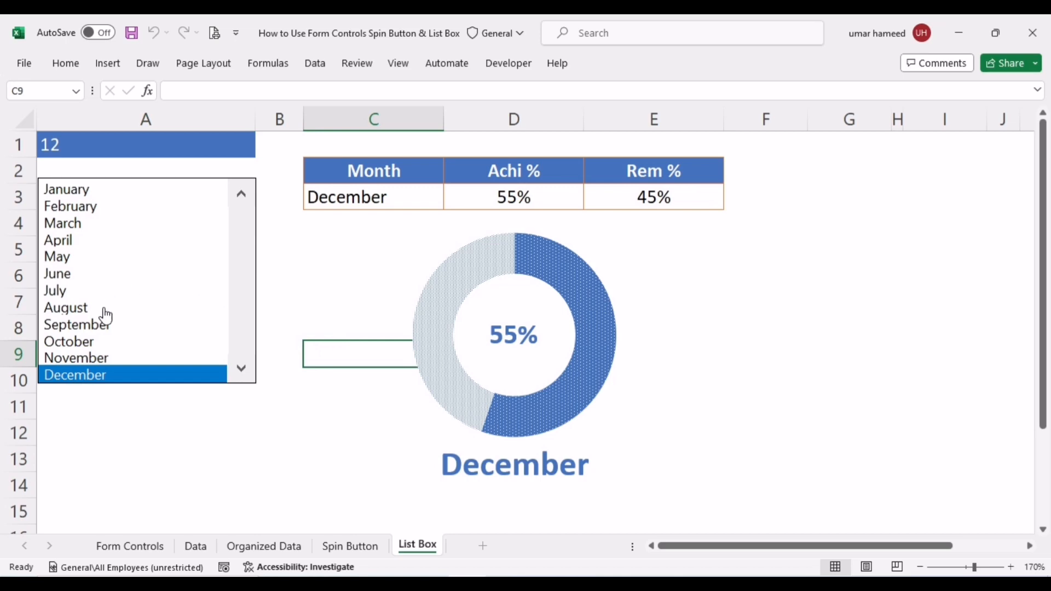
Test the list box in reverse from September up to January, and choose December again.
click(86, 325)
click(77, 307)
click(71, 274)
click(67, 256)
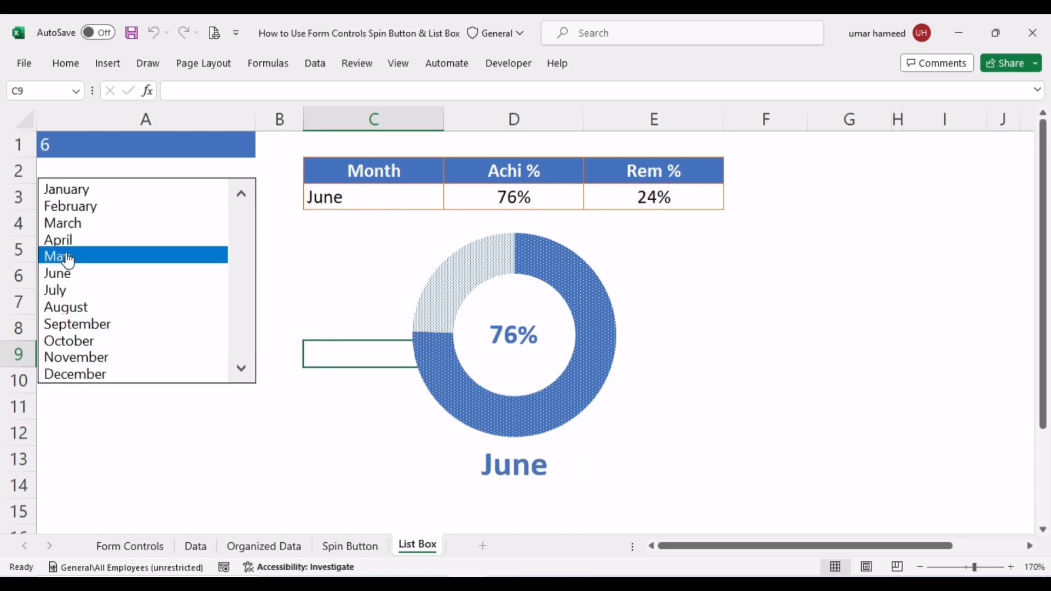
click(65, 240)
click(69, 222)
click(70, 206)
click(67, 190)
click(89, 376)
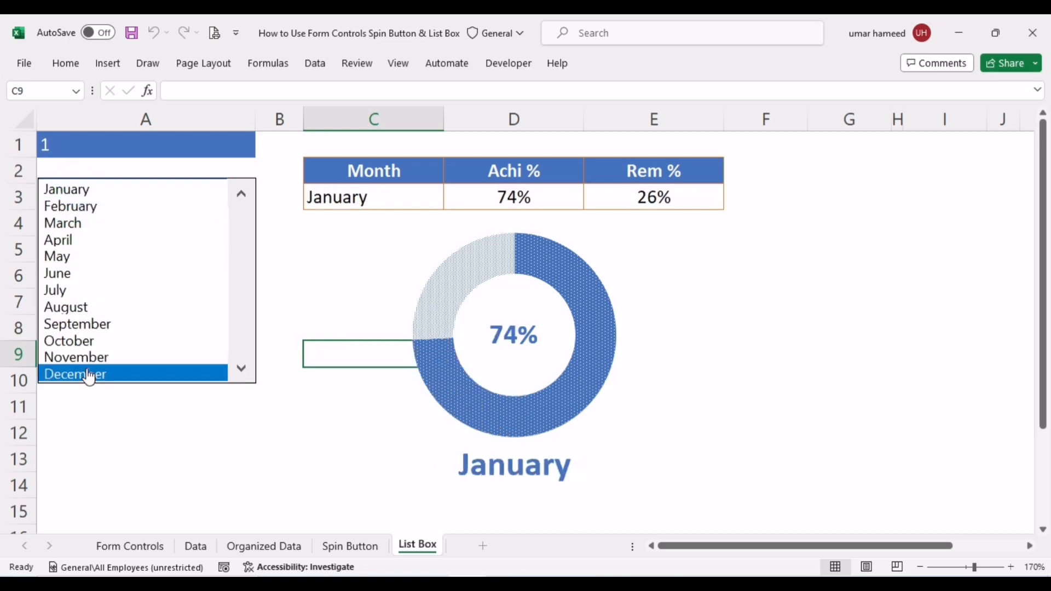
Shorten the list box so that it ends at row 6 and shows six months at a time.
click(131, 396)
right_click(181, 311)
drag(146, 383, 146, 289)
key(Escape)
Scroll through the shortened list box and try several months one after another, ending with October.
click(240, 278)
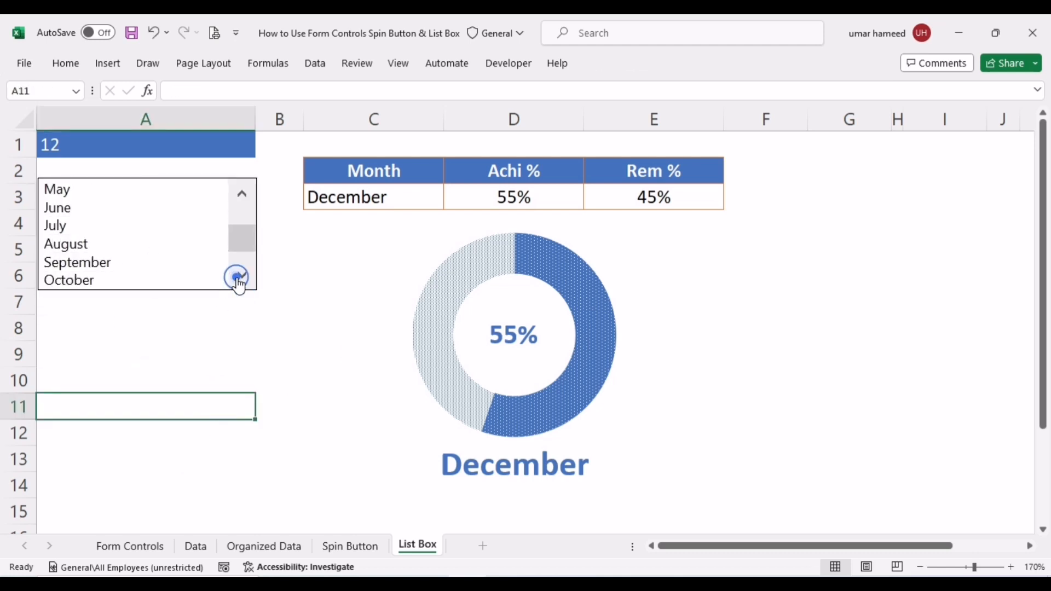
click(243, 200)
click(243, 200)
click(78, 193)
click(80, 208)
click(82, 226)
click(85, 243)
click(240, 275)
click(64, 277)
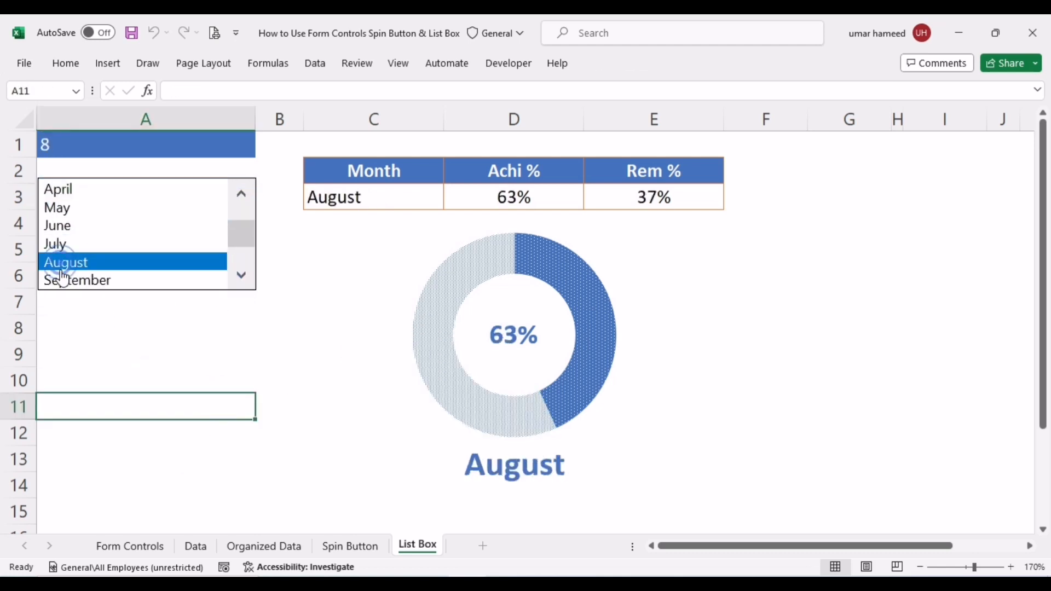
click(71, 280)
click(130, 279)
Remove the blue fill from the linked cell A1.
click(131, 144)
click(67, 64)
click(225, 122)
click(235, 294)
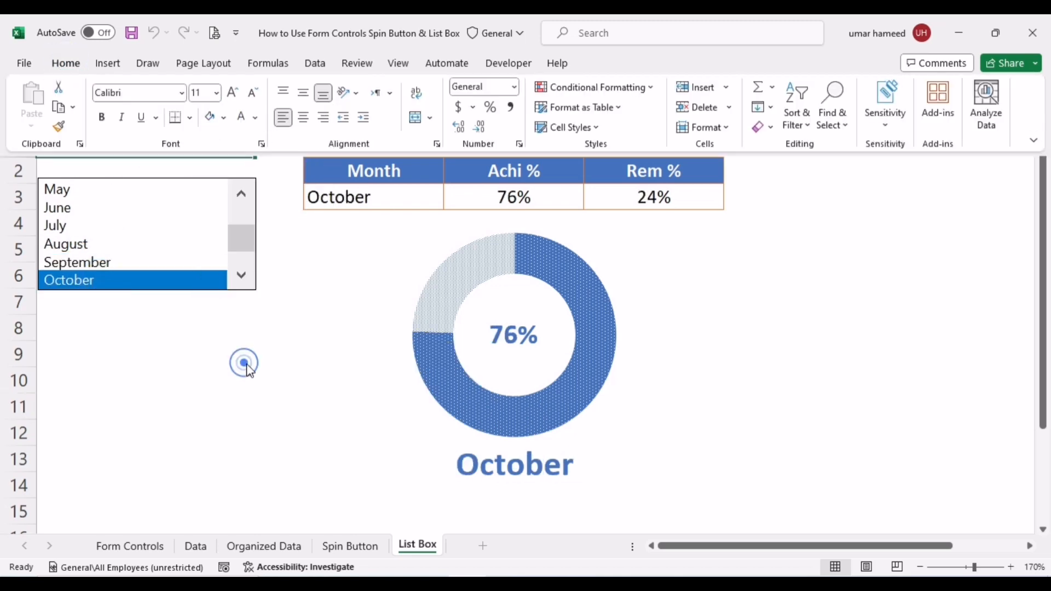